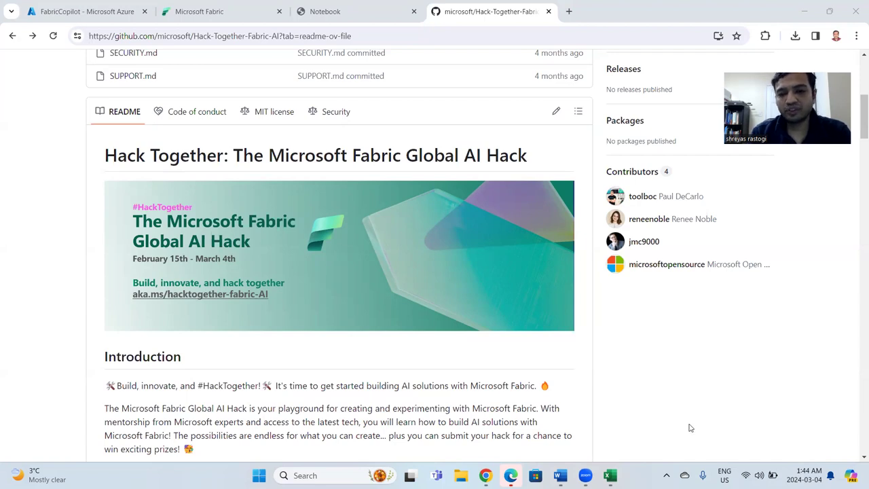
Read through the hackathon README's schedule, submission, judging criteria and prize category sections.
{"action": "scroll", "coordinate": [682, 377], "scroll_direction": "down", "scroll_amount": 3}
{"action": "scroll", "coordinate": [682, 377], "scroll_direction": "down", "scroll_amount": 4}
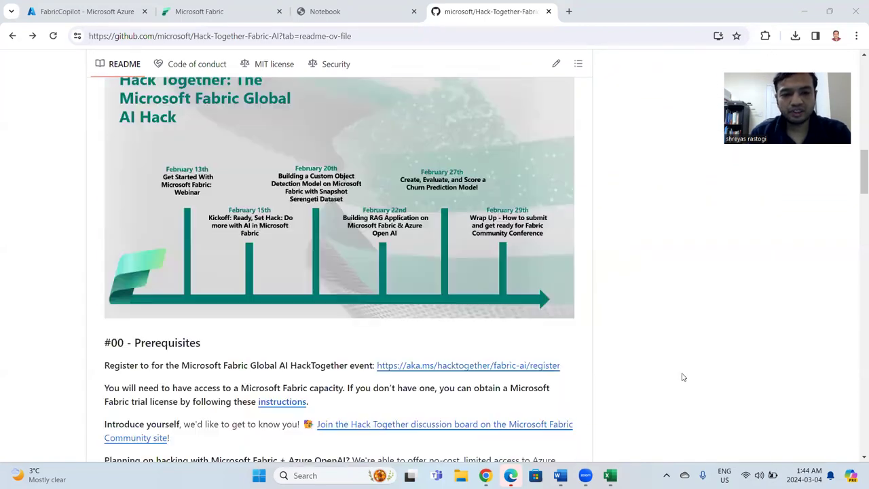
{"action": "scroll", "coordinate": [682, 378], "scroll_direction": "down", "scroll_amount": 5}
{"action": "scroll", "coordinate": [683, 377], "scroll_direction": "down", "scroll_amount": 7}
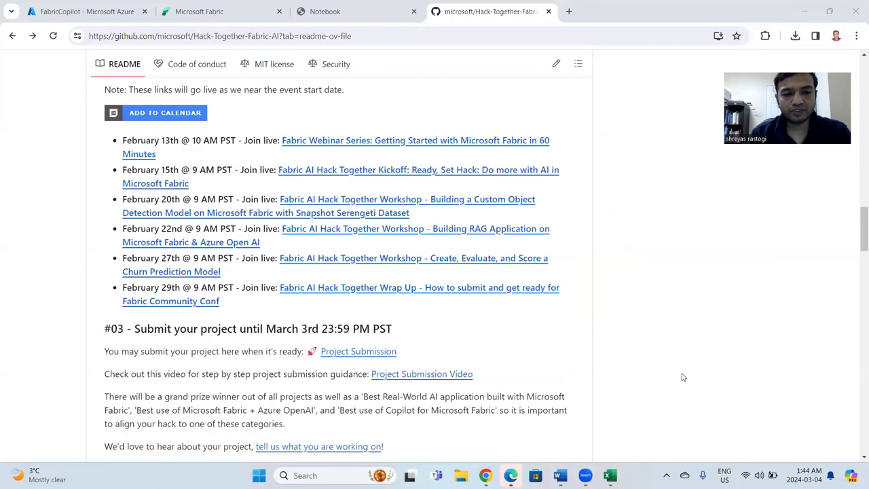
{"action": "scroll", "coordinate": [683, 377], "scroll_direction": "down", "scroll_amount": 15}
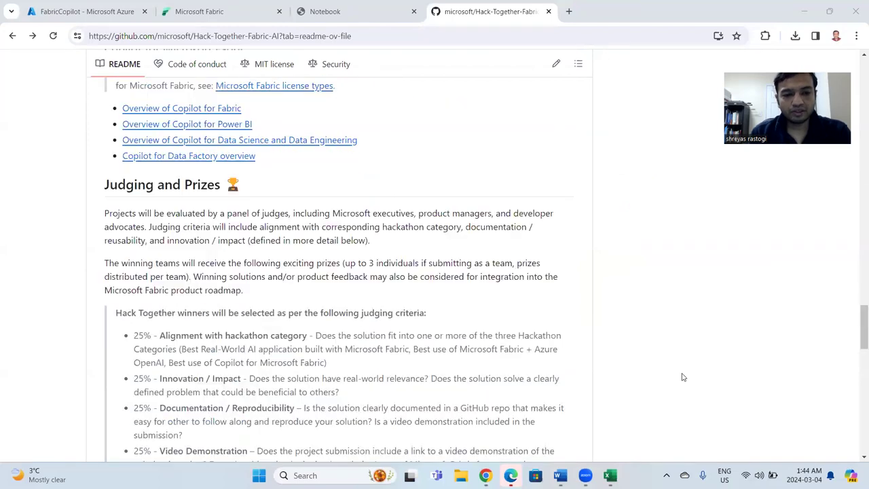
{"action": "scroll", "coordinate": [682, 377], "scroll_direction": "down", "scroll_amount": 1}
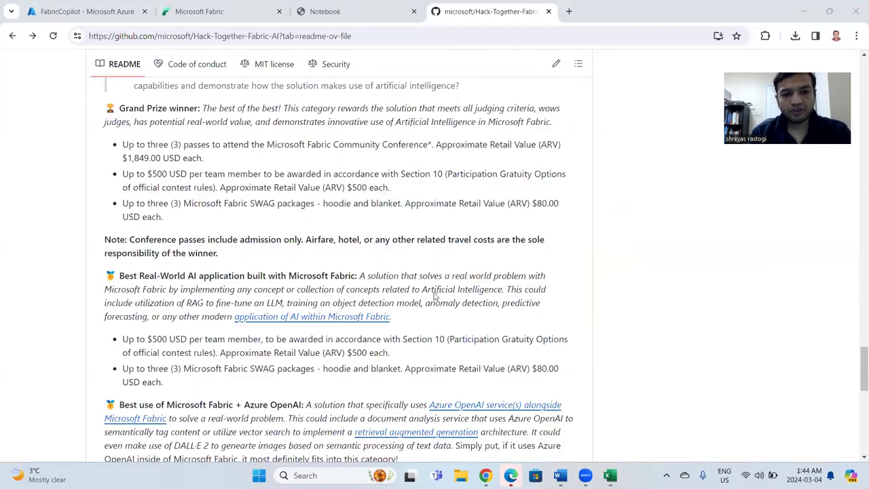
{"action": "scroll", "coordinate": [327, 272], "scroll_direction": "down", "scroll_amount": 1}
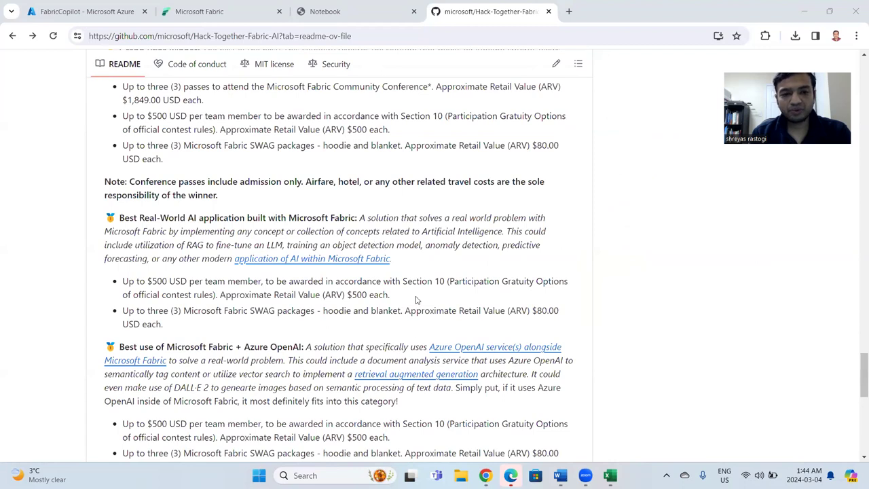
{"action": "scroll", "coordinate": [415, 300], "scroll_direction": "down", "scroll_amount": 1}
{"action": "scroll", "coordinate": [300, 313], "scroll_direction": "down", "scroll_amount": 1}
{"action": "scroll", "coordinate": [300, 312], "scroll_direction": "down", "scroll_amount": 1}
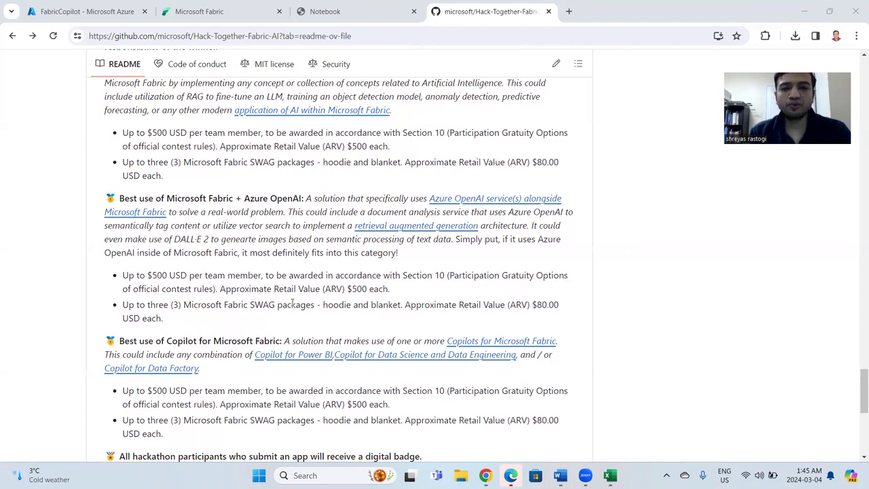
View the FabricCopilot resource group in the Azure portal, and open the Synapse Data Engineering experience in Microsoft Fabric.
{"action": "left_click", "coordinate": [71, 19]}
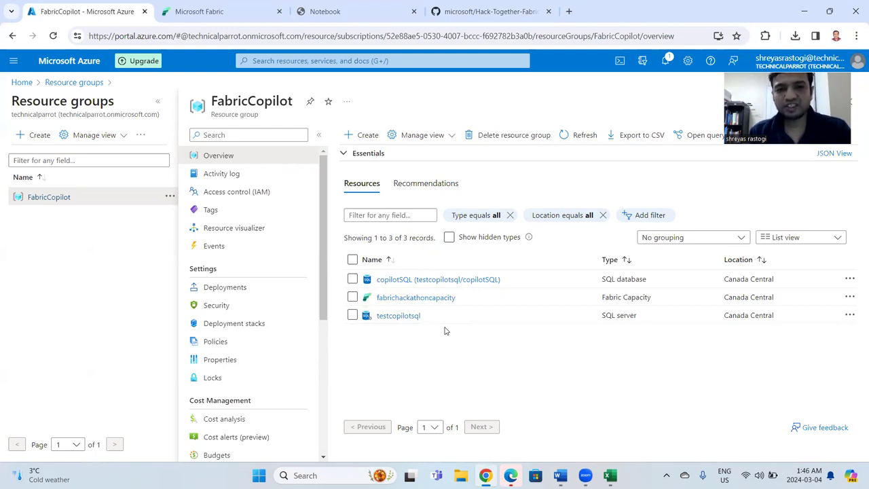
{"action": "key", "text": "ctrl+Tab"}
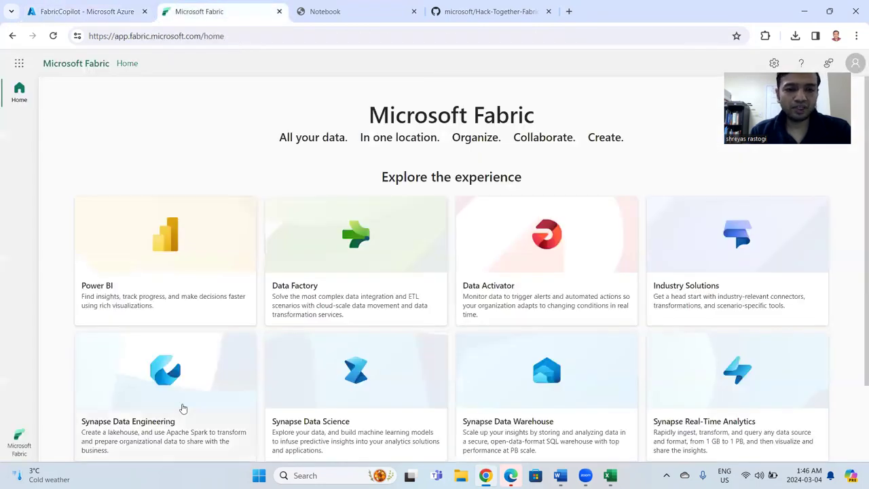
{"action": "left_click", "coordinate": [13, 445]}
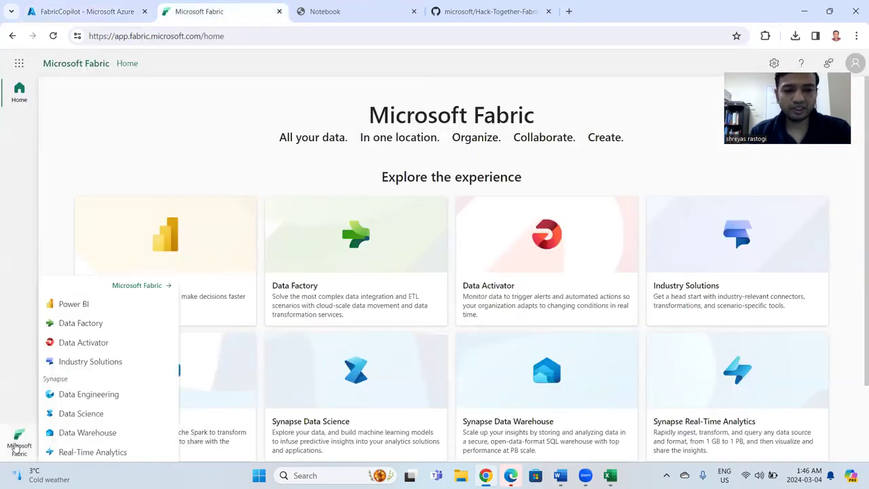
{"action": "left_click", "coordinate": [88, 397]}
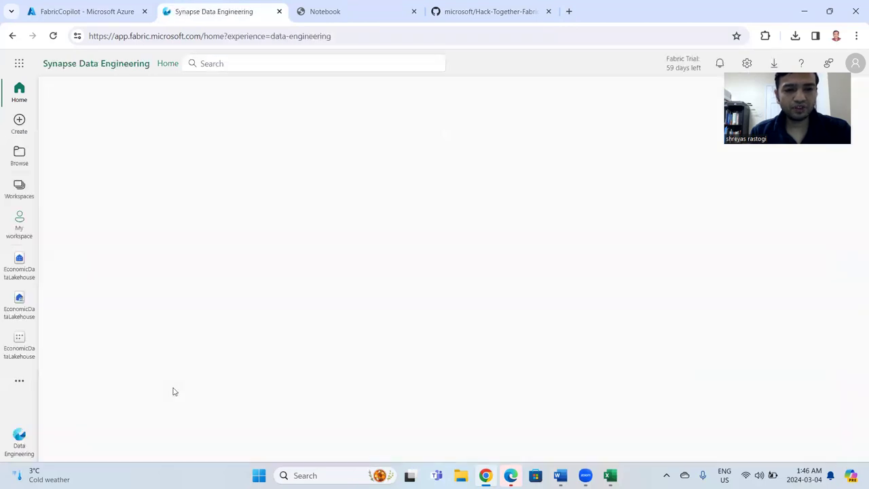
Open the EconomicDataLakehouse lakehouse from FabricCoPilotWorkspace and display the contents of its Files folder.
{"action": "scroll", "coordinate": [220, 389], "scroll_direction": "down", "scroll_amount": 1}
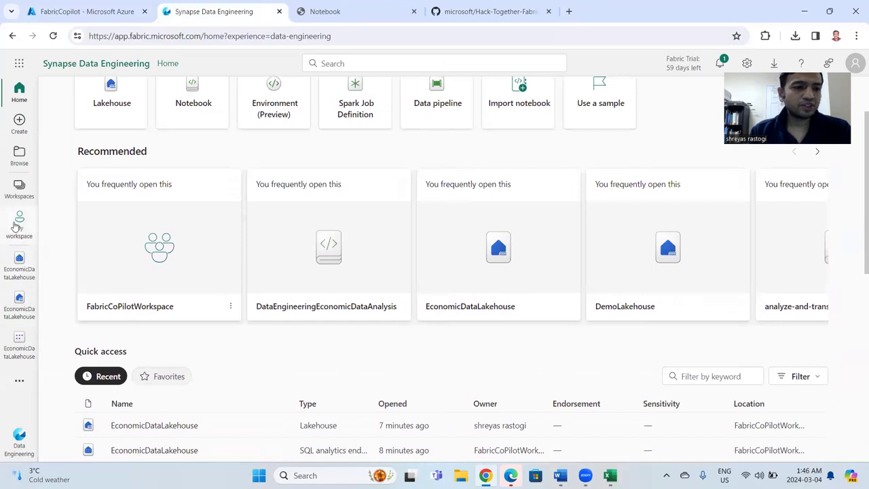
{"action": "left_click", "coordinate": [19, 187]}
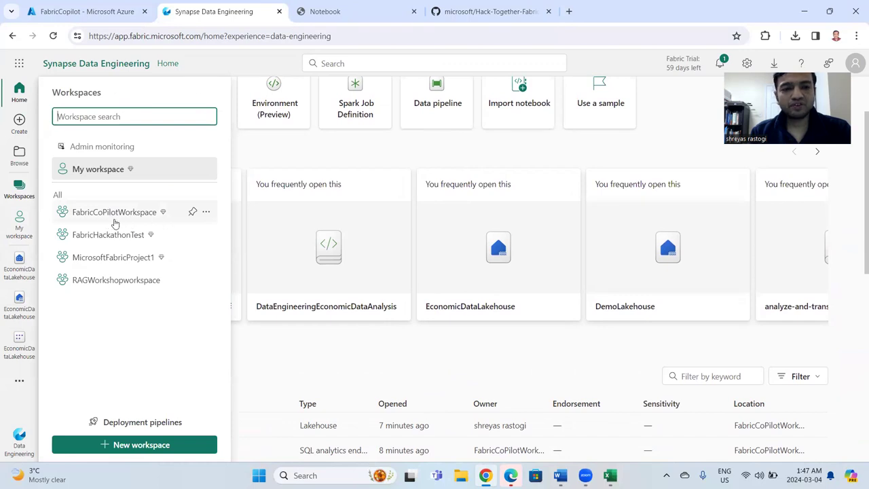
{"action": "left_click", "coordinate": [139, 214]}
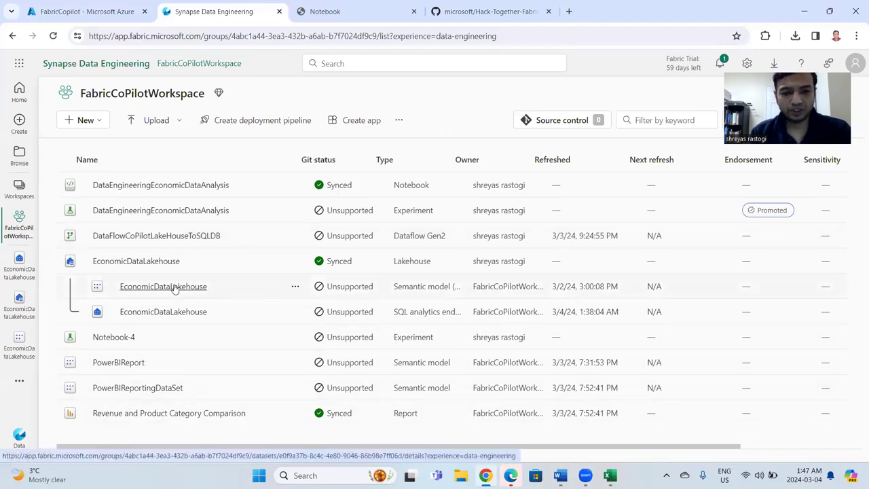
{"action": "left_click", "coordinate": [150, 263]}
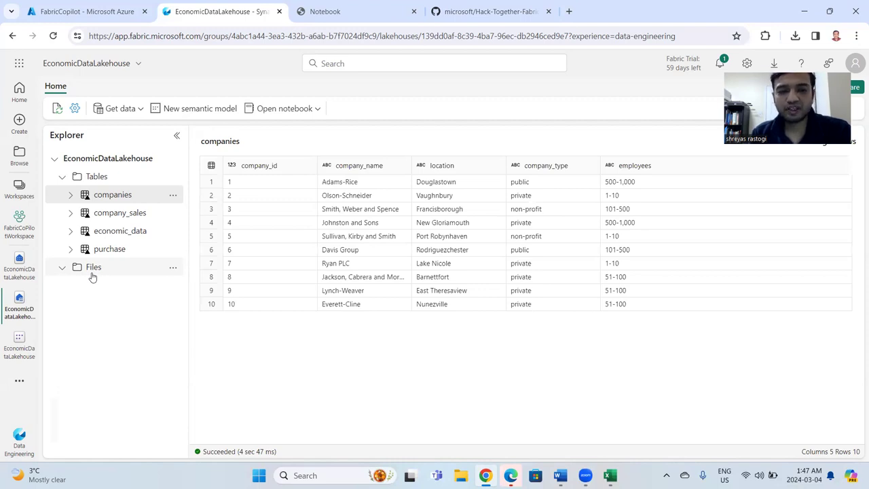
{"action": "left_click", "coordinate": [93, 269]}
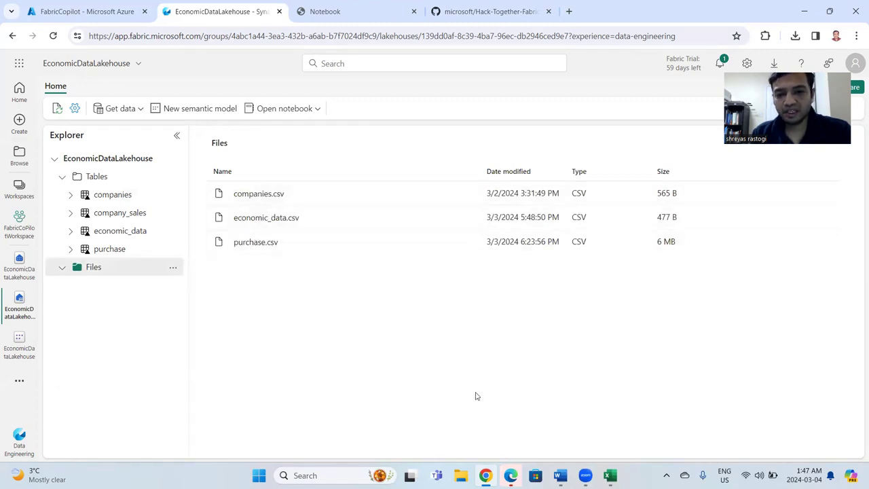
Switch to the purchase workbook in Excel and examine its quarterandyear, RevenueDate, quarter and year columns.
{"action": "left_click", "coordinate": [610, 475]}
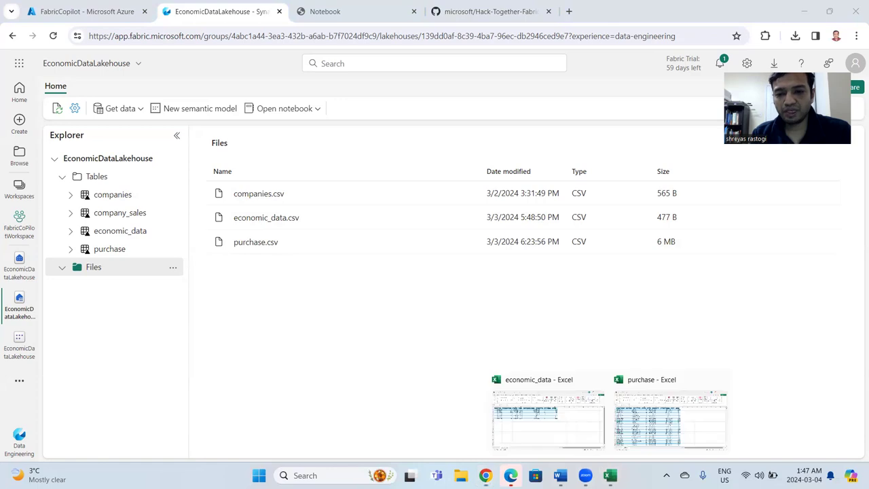
{"action": "left_click", "coordinate": [631, 429]}
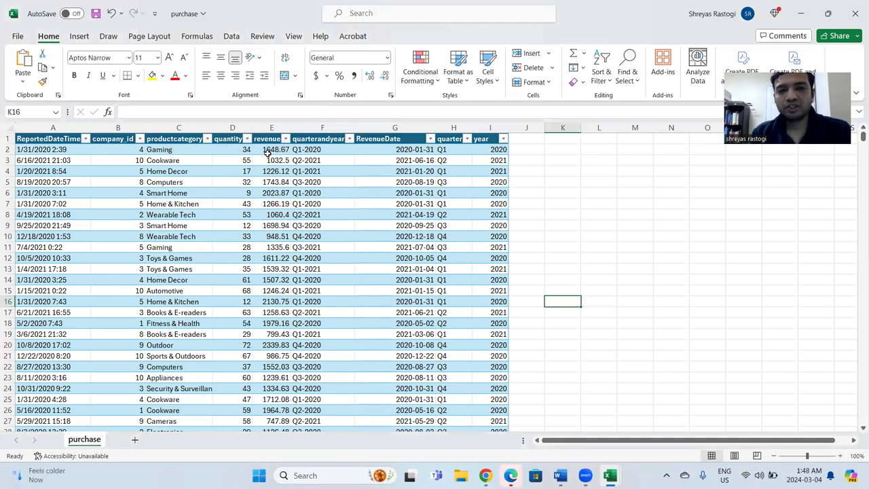
{"action": "left_click", "coordinate": [322, 128]}
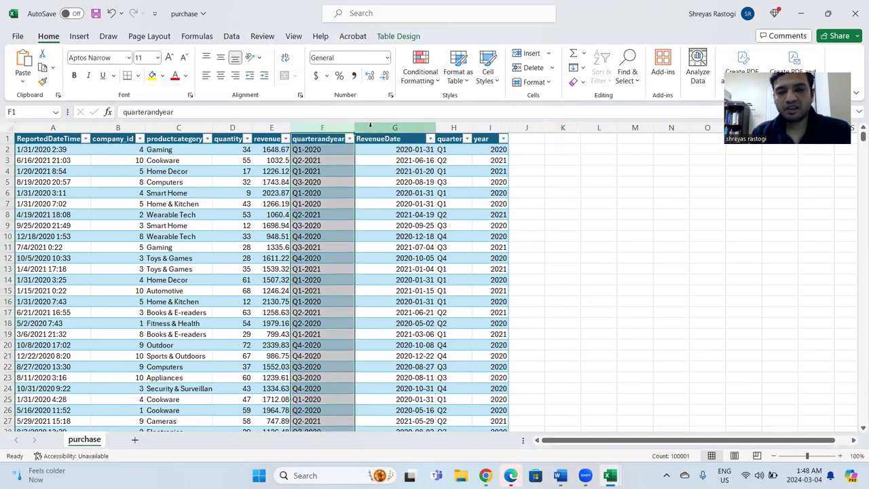
{"action": "left_click", "coordinate": [370, 126]}
{"action": "left_click", "coordinate": [453, 128]}
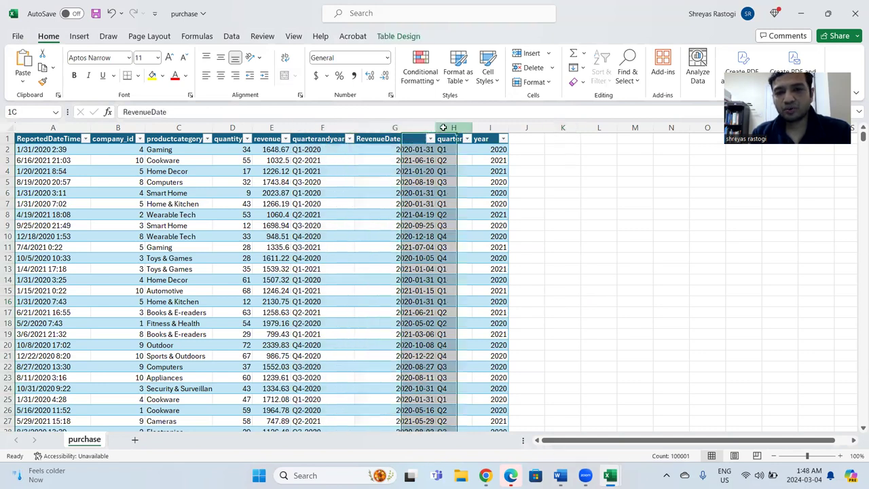
{"action": "left_click", "coordinate": [490, 128]}
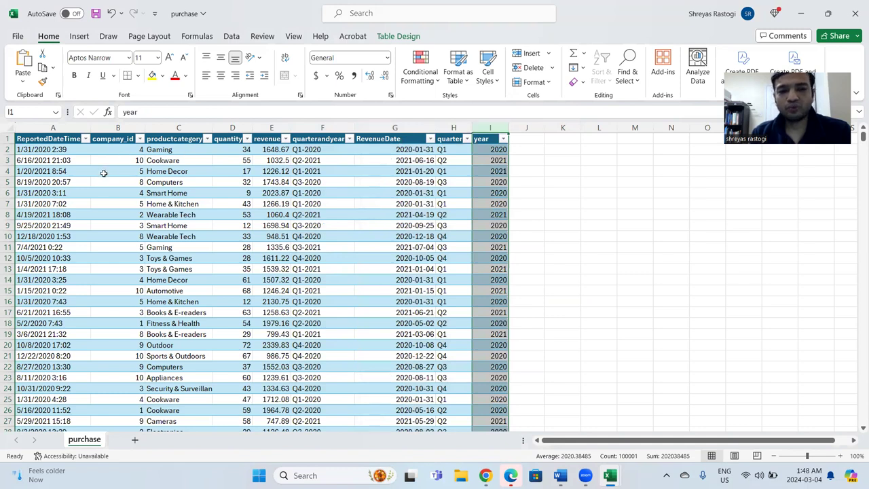
Compare the first purchase record's reported date with its quarter, year and quarterandyear values.
{"action": "left_click", "coordinate": [40, 151]}
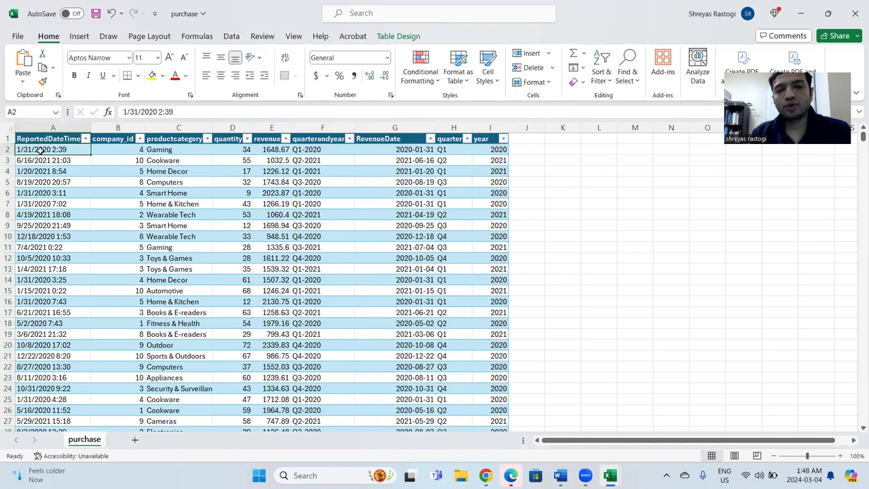
{"action": "left_click", "coordinate": [448, 149]}
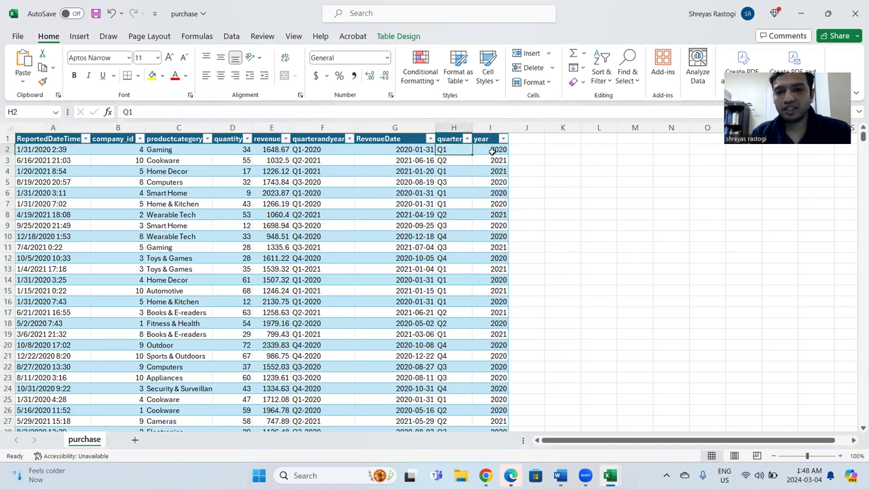
{"action": "left_click", "coordinate": [492, 151]}
{"action": "left_click", "coordinate": [453, 158]}
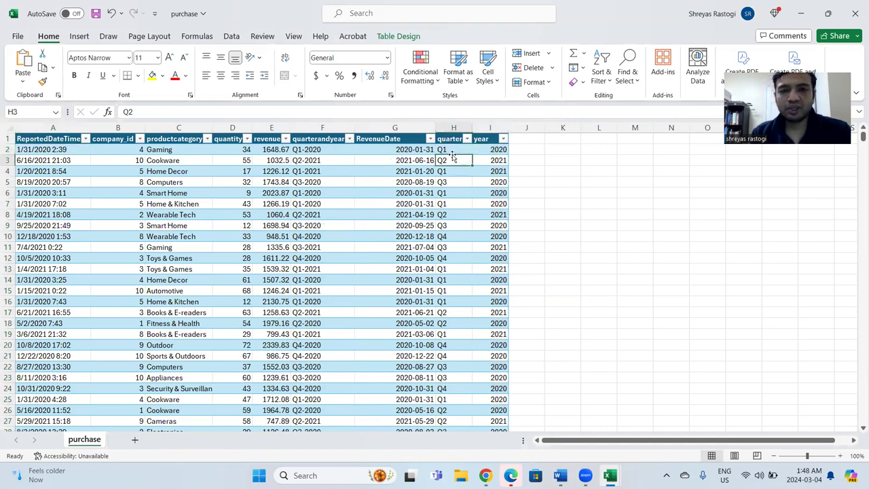
{"action": "left_click", "coordinate": [493, 149]}
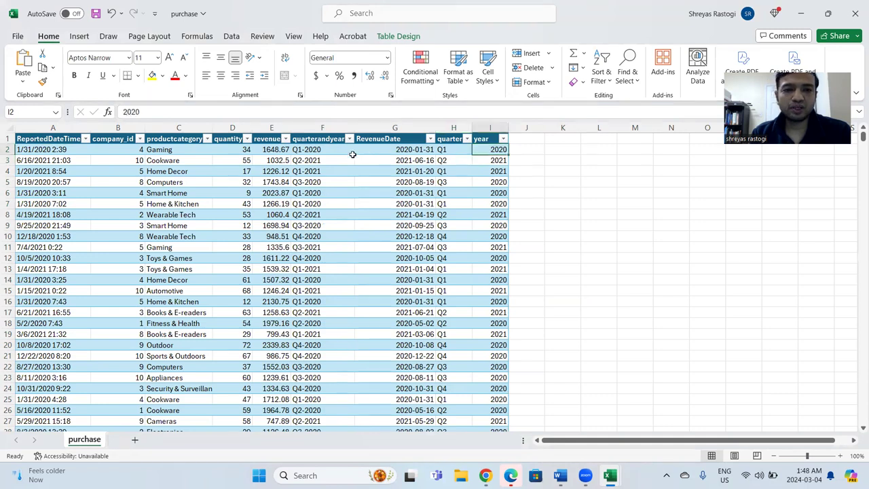
{"action": "left_click", "coordinate": [326, 155]}
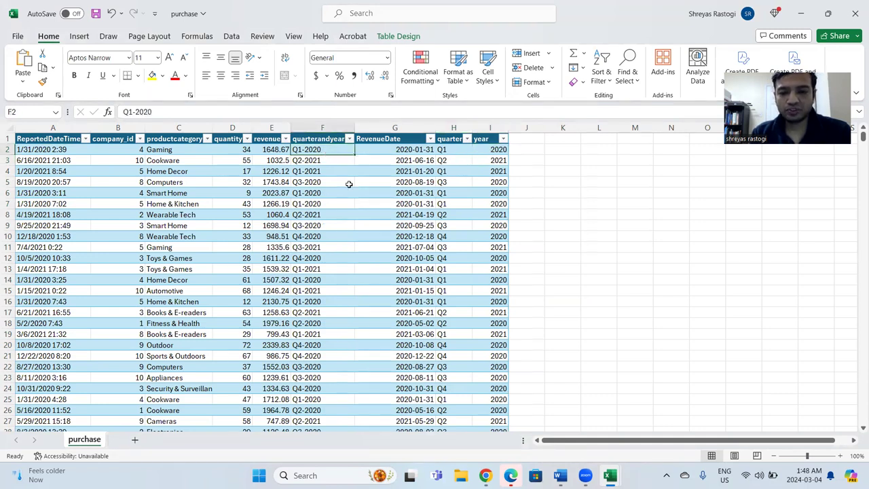
Switch to the economic_data workbook and examine the first record's quarter-end date, unemployment rate, GDP, CPI and 30-year mortgage rate.
{"action": "mouse_move", "coordinate": [610, 475]}
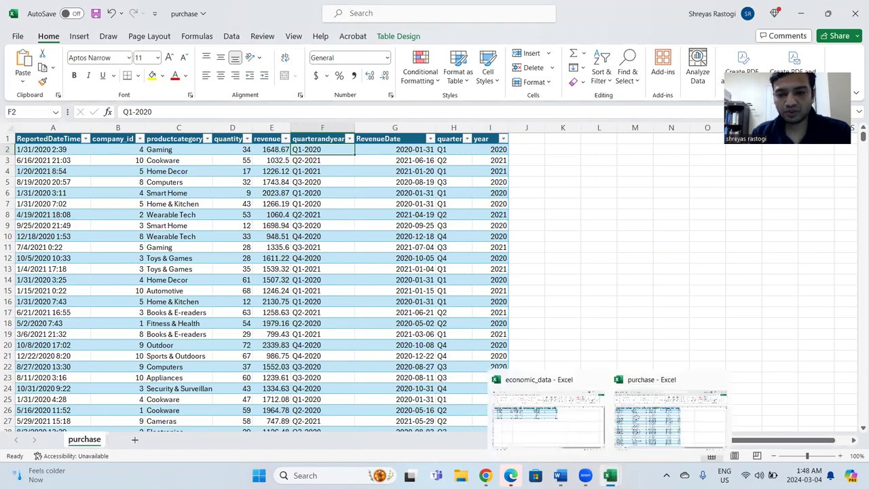
{"action": "left_click", "coordinate": [553, 429]}
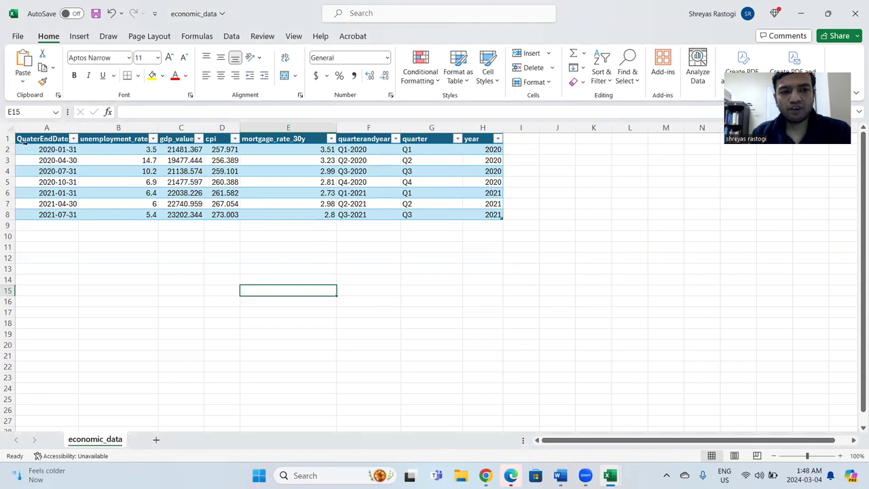
{"action": "left_click", "coordinate": [28, 151]}
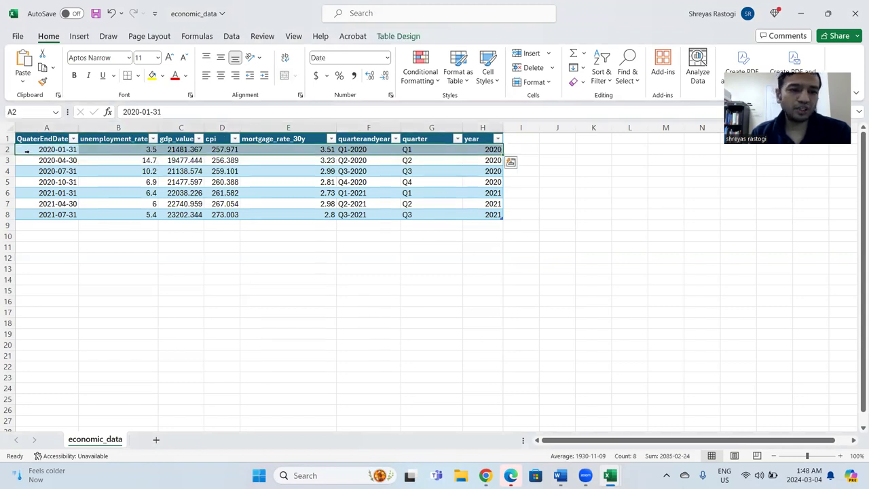
{"action": "left_click", "coordinate": [93, 150]}
{"action": "left_click", "coordinate": [168, 149]}
{"action": "left_click", "coordinate": [222, 151]}
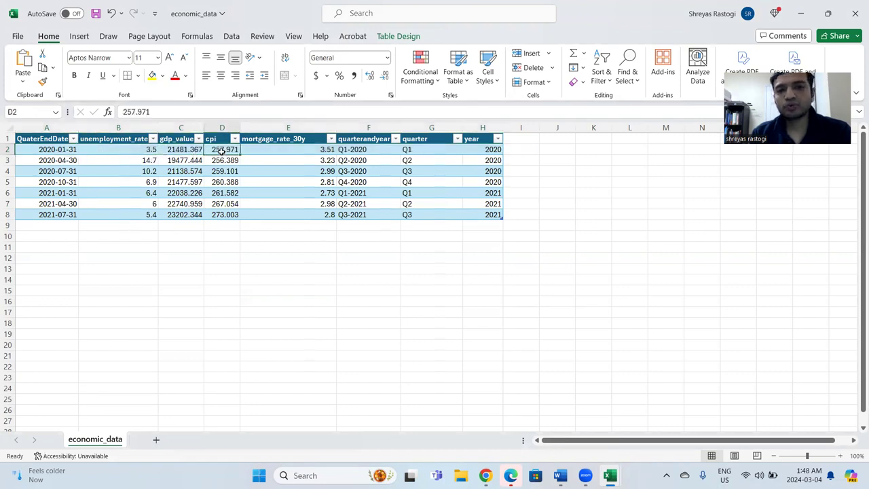
{"action": "left_click", "coordinate": [282, 150]}
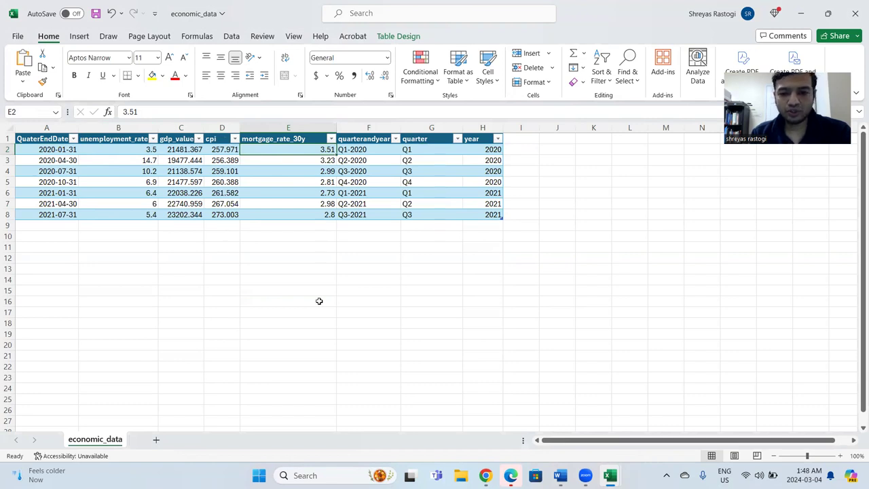
Return to the purchase workbook and inspect the first record's revenue and quarterandyear values.
{"action": "mouse_move", "coordinate": [610, 475]}
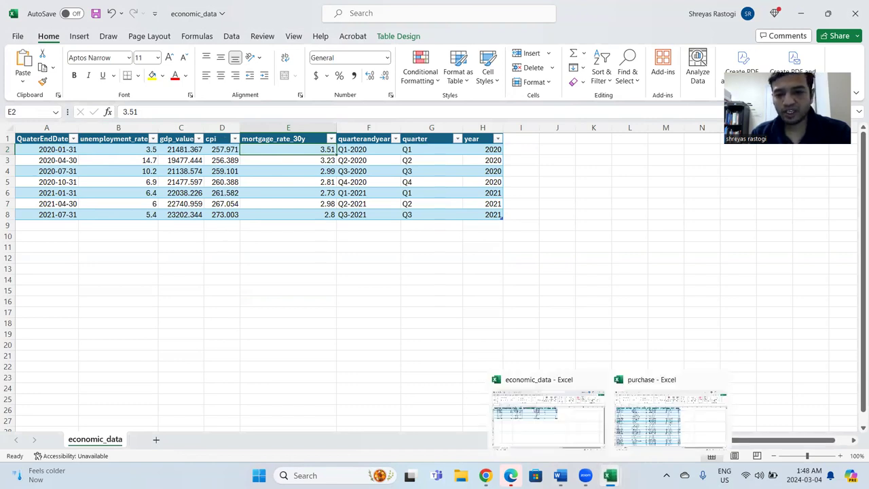
{"action": "left_click", "coordinate": [649, 422]}
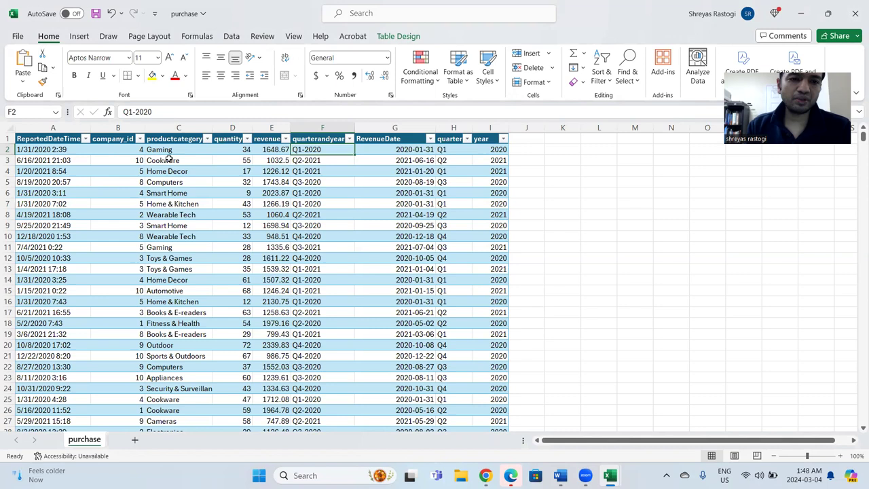
{"action": "left_click", "coordinate": [266, 150]}
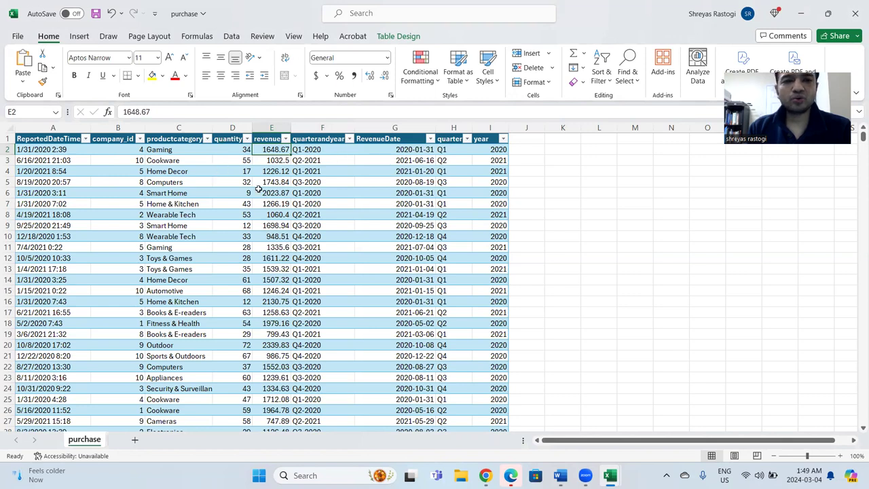
{"action": "left_click", "coordinate": [330, 151]}
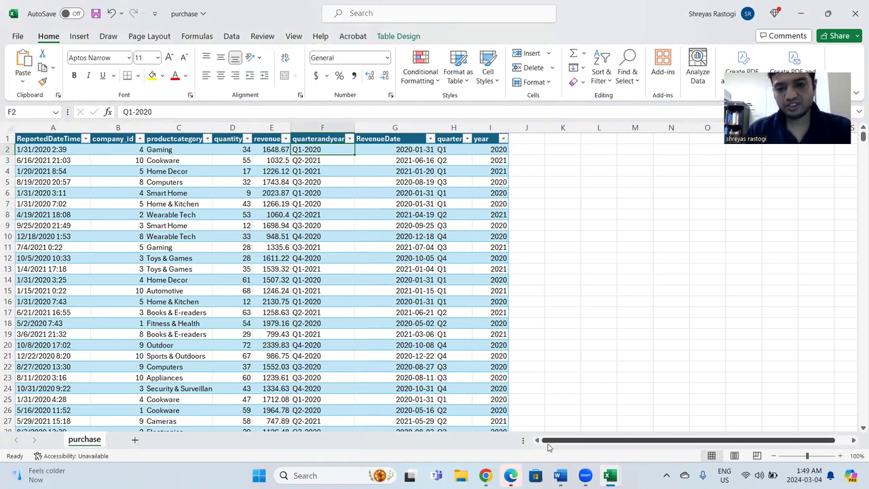
Switch to the EconomicDataLakehouse in Chrome and preview companies.csv, returning to the lakehouse's file list.
{"action": "mouse_move", "coordinate": [485, 475]}
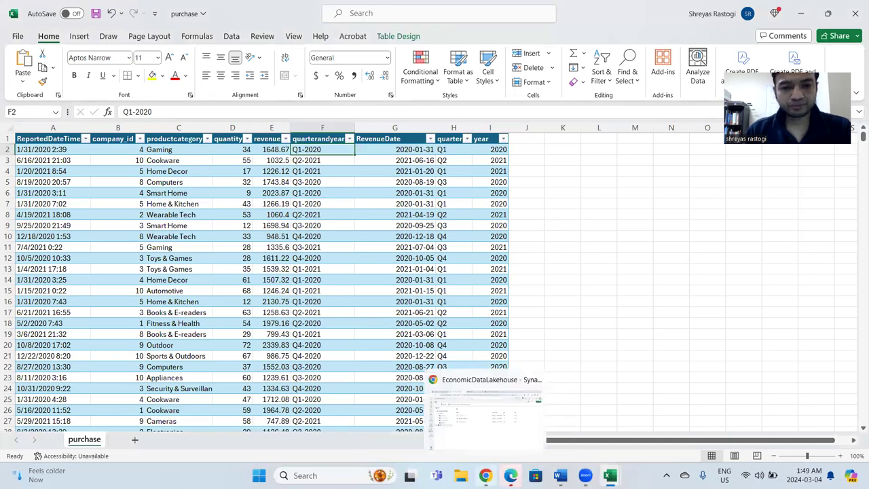
{"action": "left_click", "coordinate": [483, 407]}
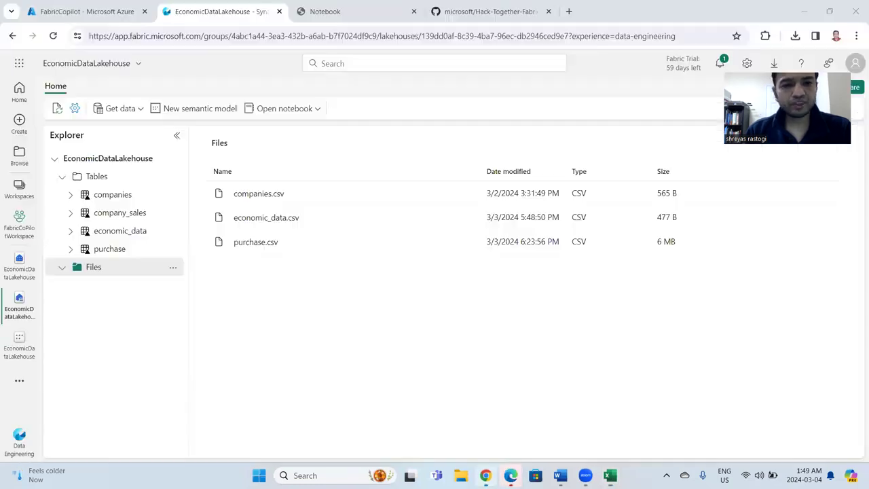
{"action": "left_click", "coordinate": [264, 194]}
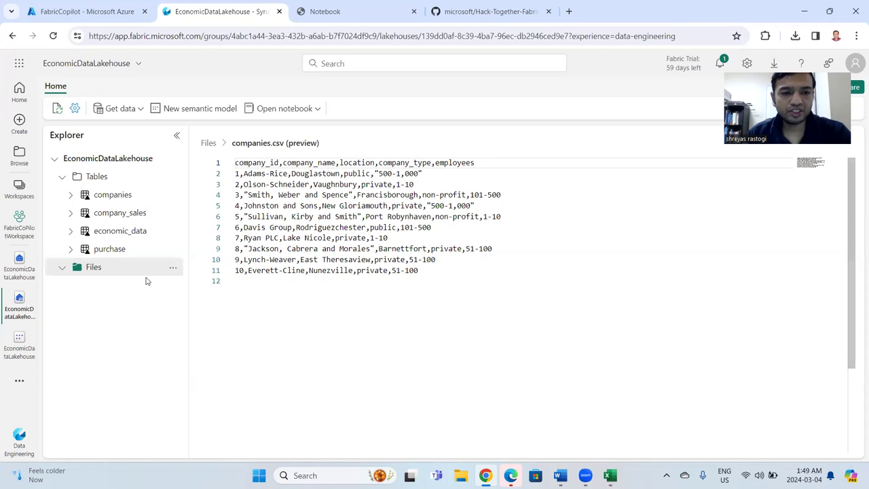
{"action": "left_click", "coordinate": [103, 271]}
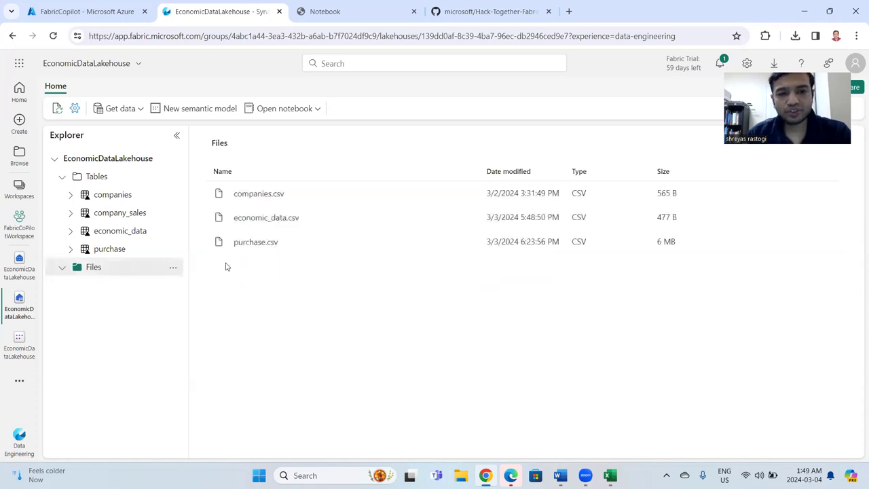
Examine the upload options for the Files folder and the Load to Tables options for companies.csv.
{"action": "left_click", "coordinate": [172, 268]}
{"action": "mouse_move", "coordinate": [202, 332]}
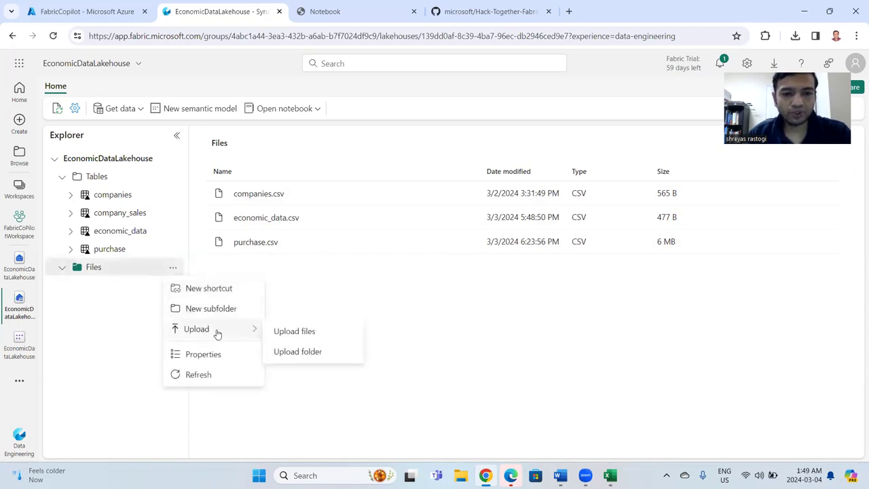
{"action": "left_click", "coordinate": [288, 295]}
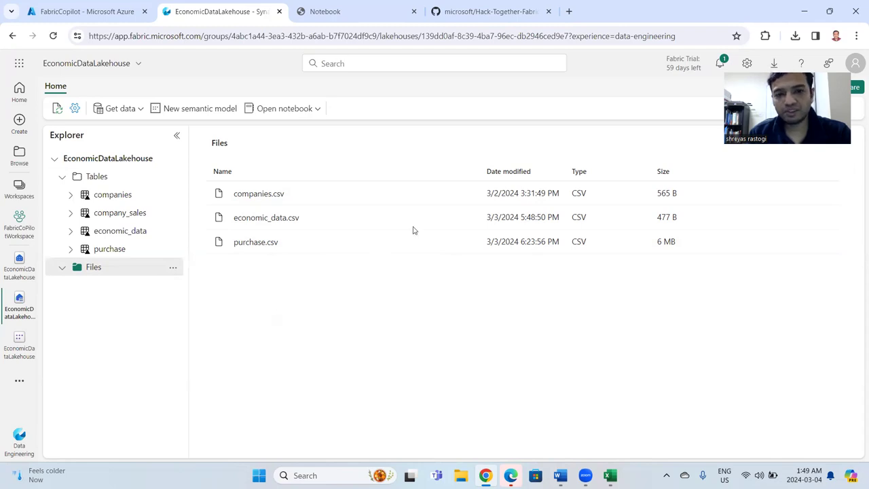
{"action": "left_click", "coordinate": [467, 196]}
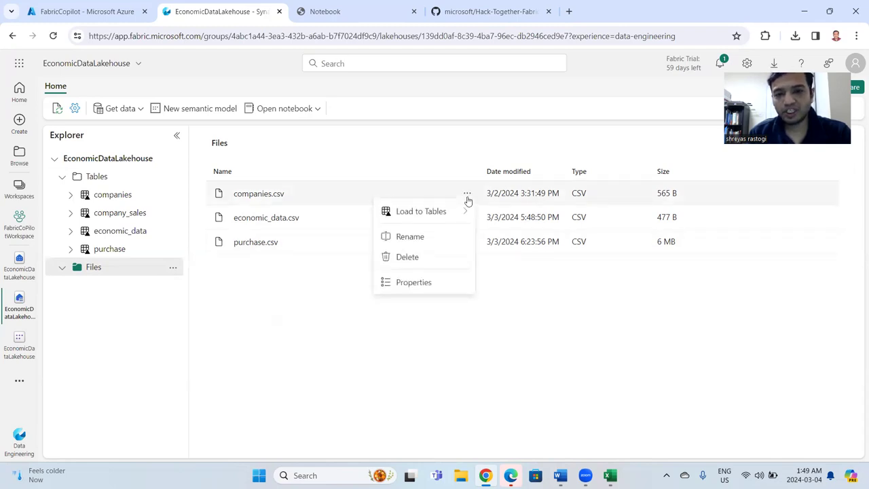
{"action": "mouse_move", "coordinate": [452, 215]}
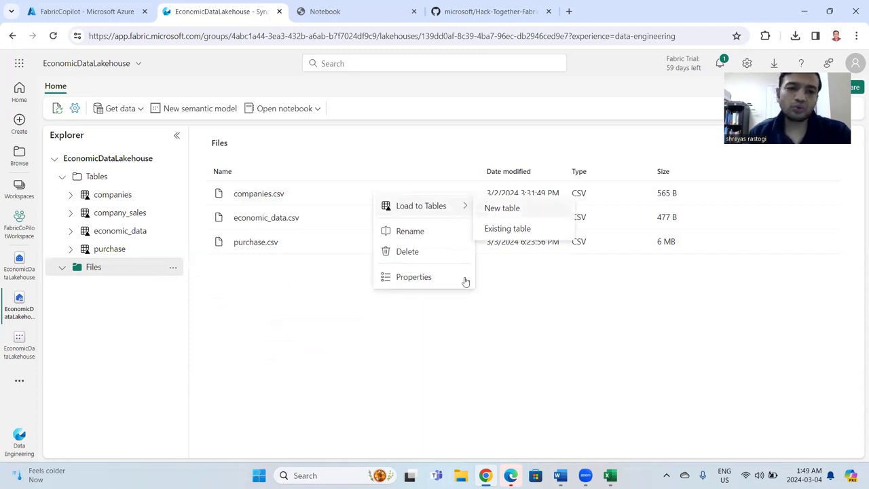
{"action": "left_click", "coordinate": [451, 309]}
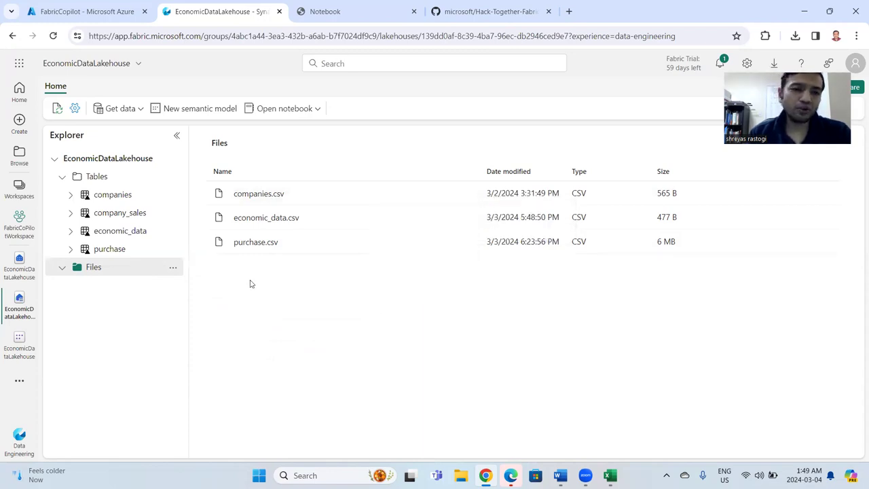
Preview the lakehouse's companies, economic_data and purchase tables, finishing on the list of source files.
{"action": "left_click", "coordinate": [132, 195]}
{"action": "left_click", "coordinate": [124, 232]}
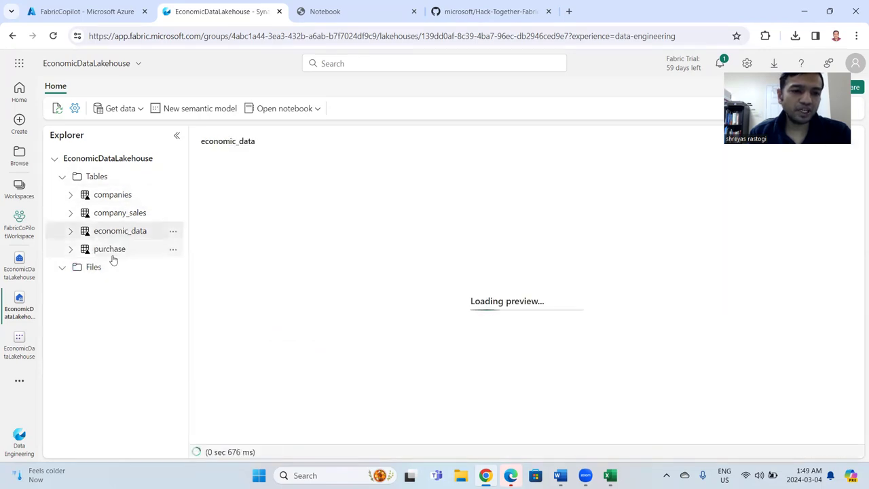
{"action": "left_click", "coordinate": [111, 251]}
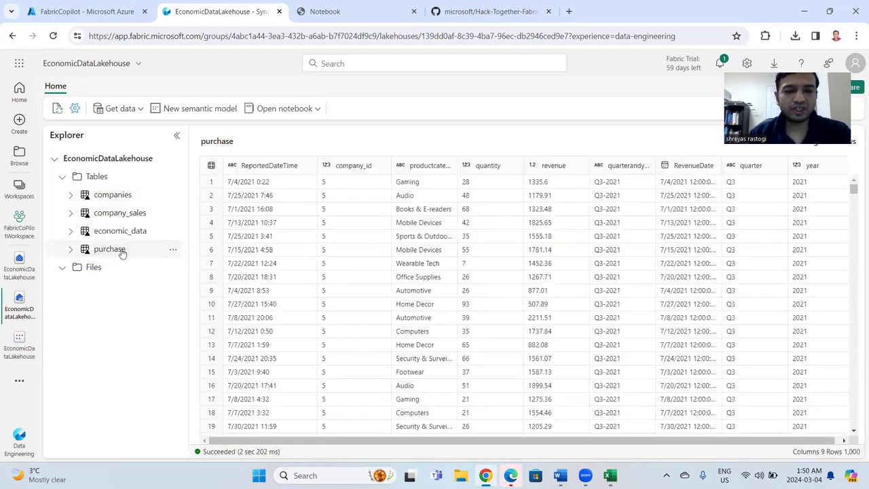
{"action": "left_click", "coordinate": [98, 266]}
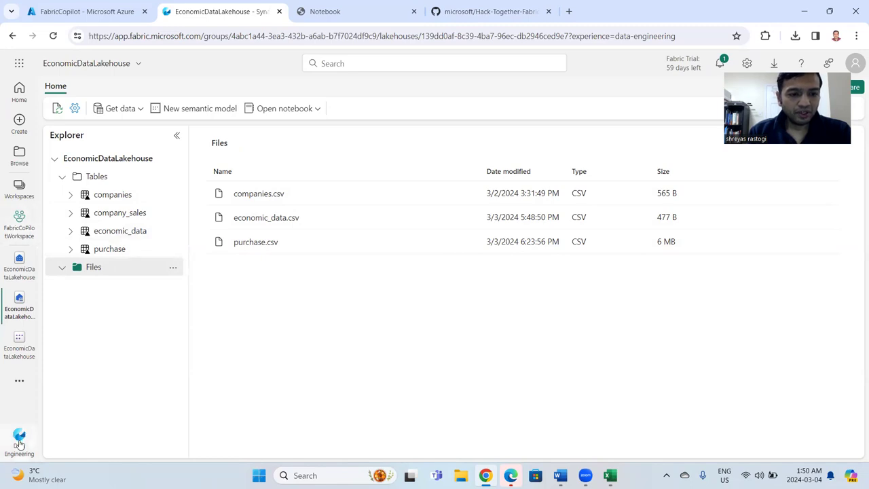
Open the existing DataEngineeringEconomicDataAnalysis notebook from the lakehouse.
{"action": "left_click", "coordinate": [319, 109]}
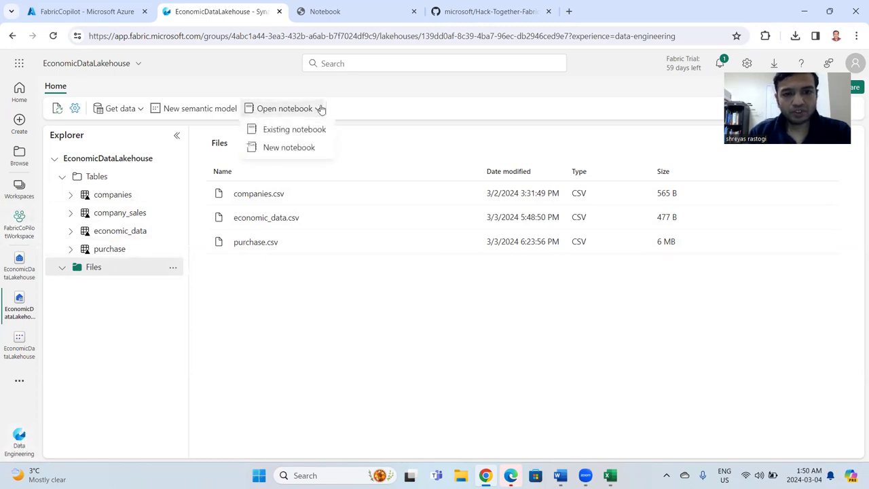
{"action": "left_click", "coordinate": [316, 130]}
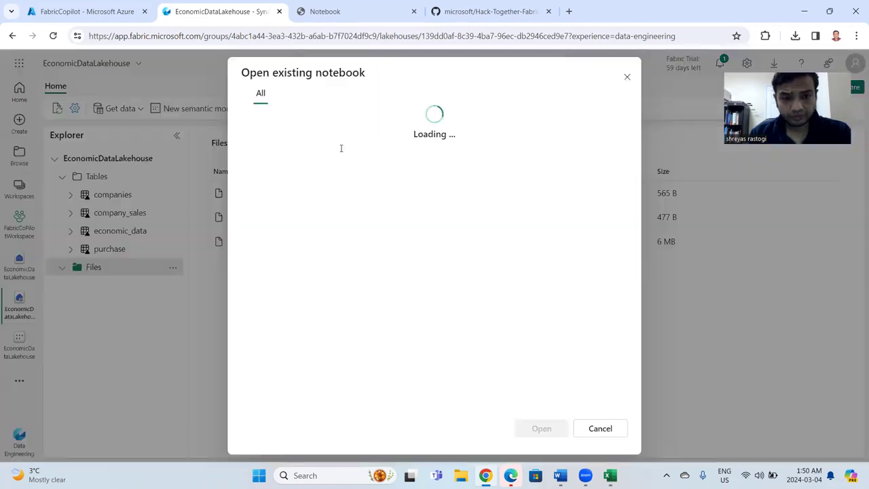
{"action": "left_click", "coordinate": [335, 152]}
{"action": "left_click", "coordinate": [546, 430]}
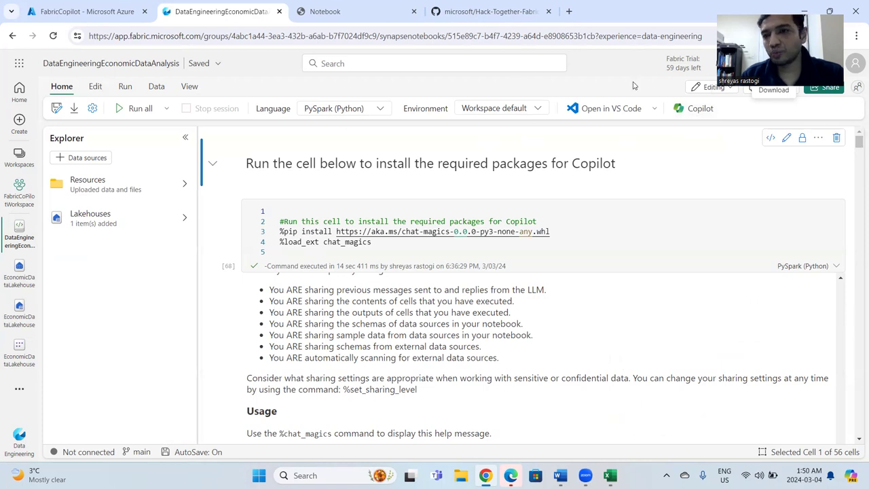
Open Copilot in the notebook and review its suggestions for loading lakehouse data, generating insights and visualizing data.
{"action": "left_click", "coordinate": [686, 108]}
{"action": "left_click", "coordinate": [771, 249]}
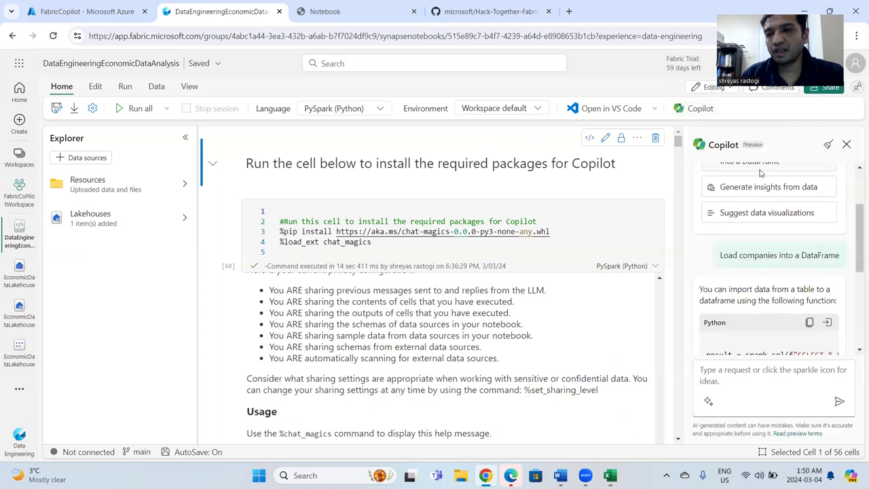
{"action": "scroll", "coordinate": [800, 198], "scroll_direction": "up", "scroll_amount": 10}
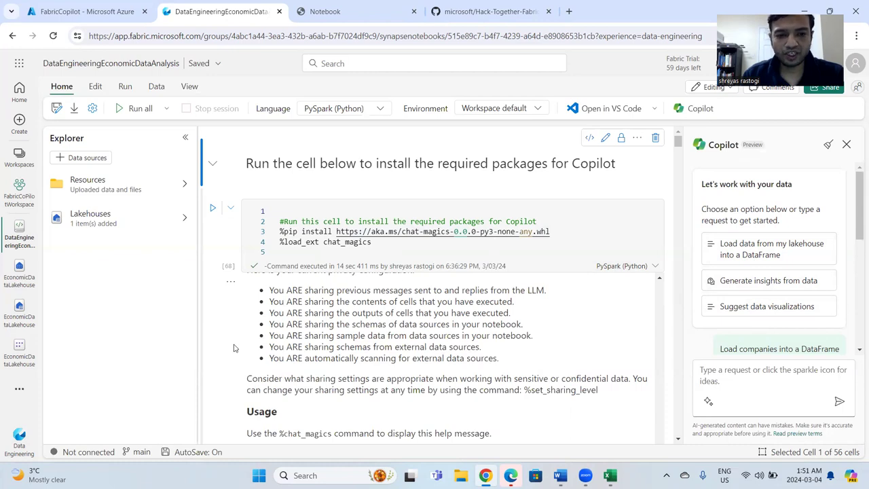
Examine the chat-magics help in the package installation output, covering its usage, main, configuration and context commands.
{"action": "scroll", "coordinate": [235, 325], "scroll_direction": "down", "scroll_amount": 3}
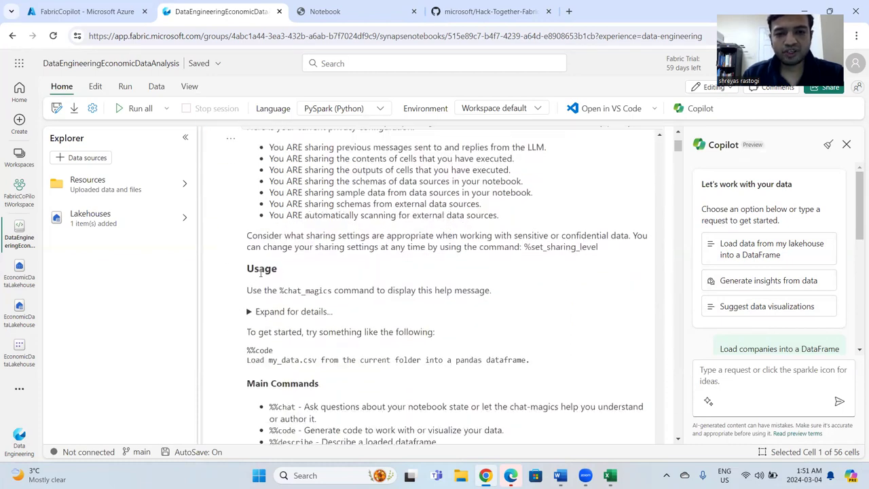
{"action": "scroll", "coordinate": [212, 350], "scroll_direction": "down", "scroll_amount": 2}
{"action": "scroll", "coordinate": [212, 350], "scroll_direction": "down", "scroll_amount": 2}
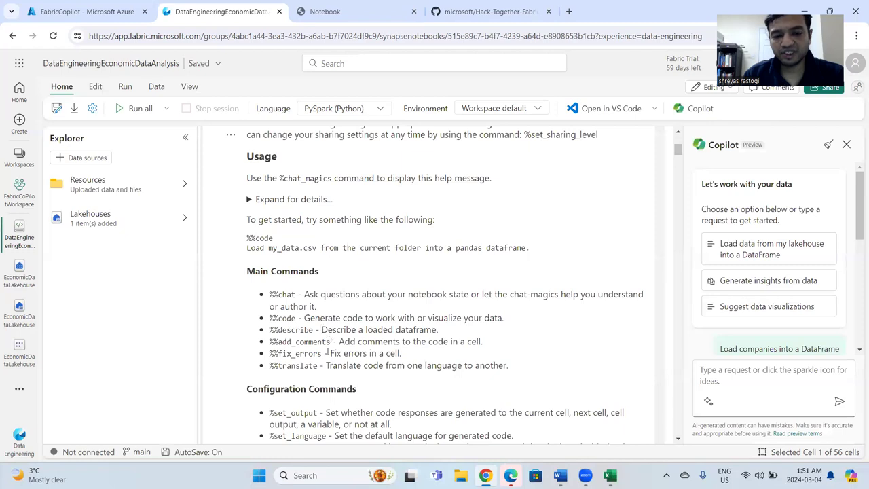
{"action": "scroll", "coordinate": [328, 365], "scroll_direction": "down", "scroll_amount": 2}
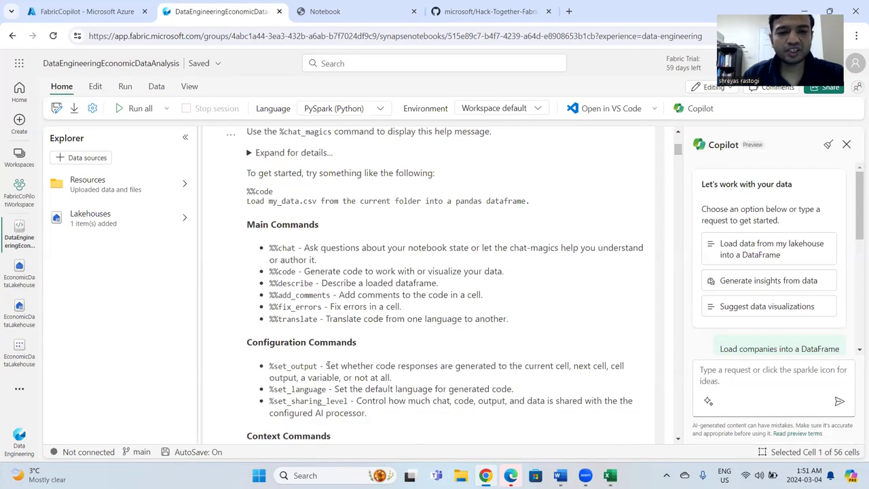
{"action": "scroll", "coordinate": [328, 365], "scroll_direction": "down", "scroll_amount": 1}
{"action": "scroll", "coordinate": [328, 365], "scroll_direction": "down", "scroll_amount": 1}
{"action": "scroll", "coordinate": [328, 365], "scroll_direction": "up", "scroll_amount": 5}
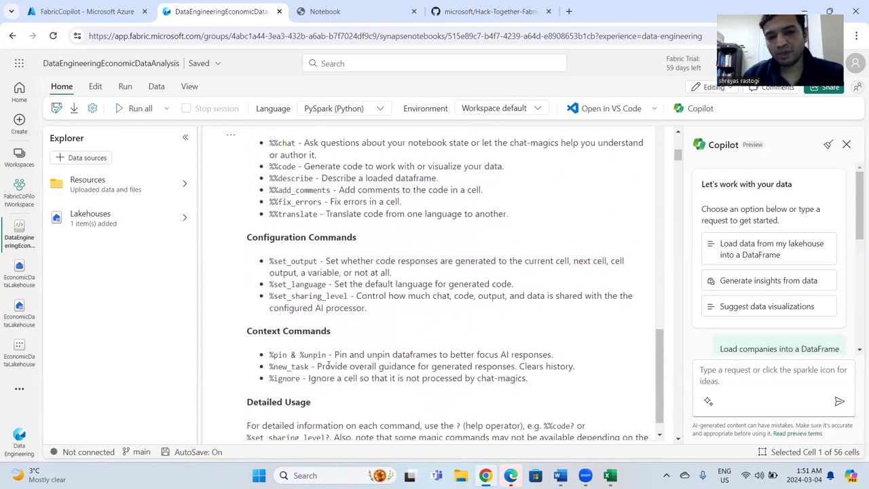
Review the chat-magics model, data privacy and sharing details, and the command help down to Detailed Usage.
{"action": "scroll", "coordinate": [328, 366], "scroll_direction": "up", "scroll_amount": 2}
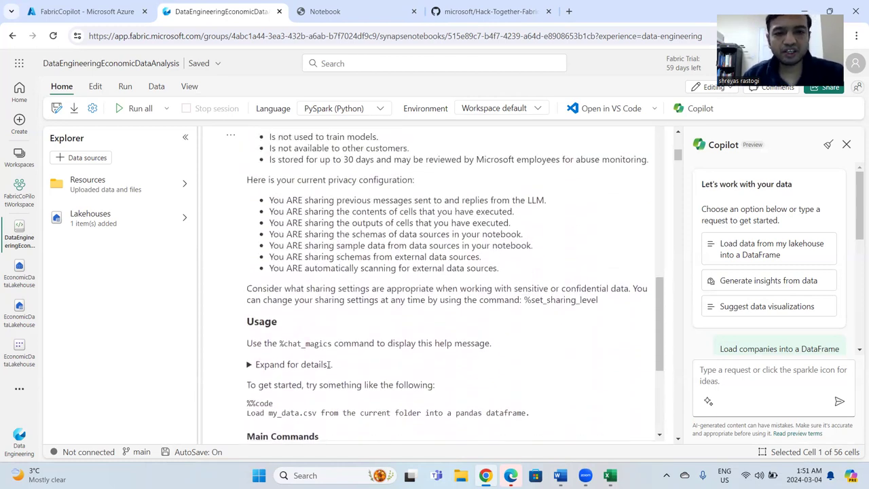
{"action": "scroll", "coordinate": [328, 365], "scroll_direction": "up", "scroll_amount": 2}
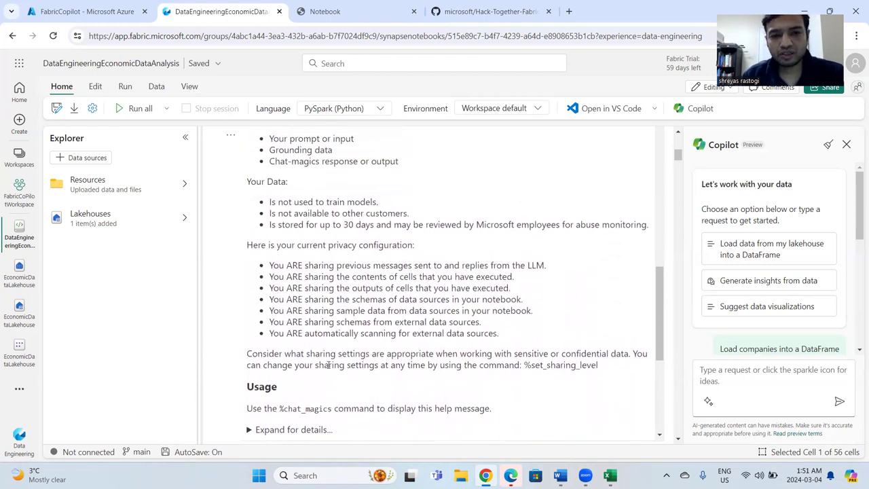
{"action": "scroll", "coordinate": [328, 366], "scroll_direction": "up", "scroll_amount": 5}
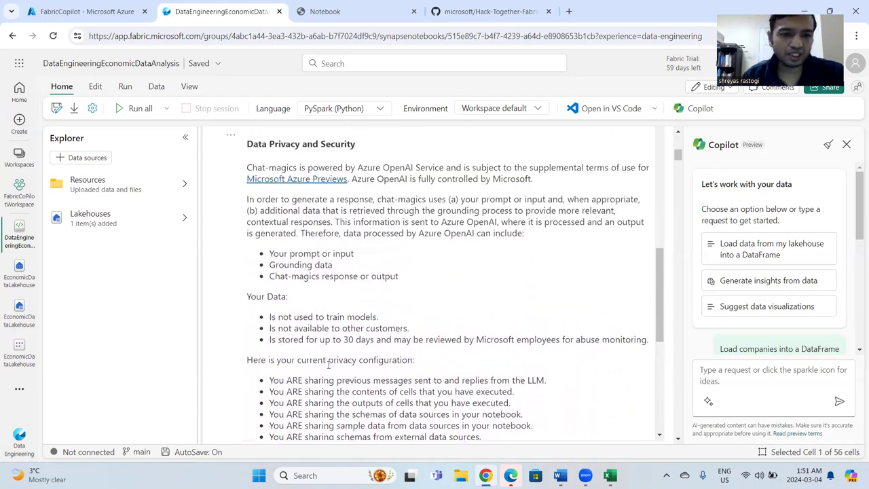
{"action": "scroll", "coordinate": [328, 365], "scroll_direction": "down", "scroll_amount": 3}
{"action": "scroll", "coordinate": [328, 365], "scroll_direction": "up", "scroll_amount": 8}
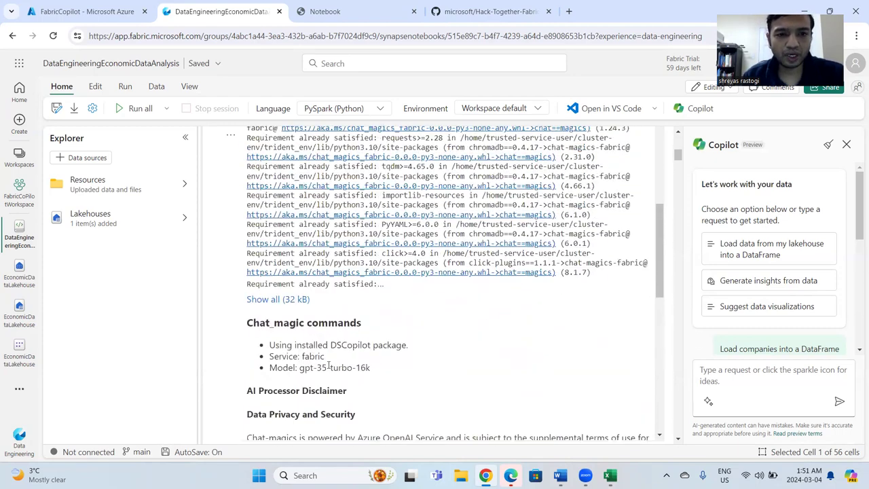
{"action": "scroll", "coordinate": [328, 365], "scroll_direction": "down", "scroll_amount": 18}
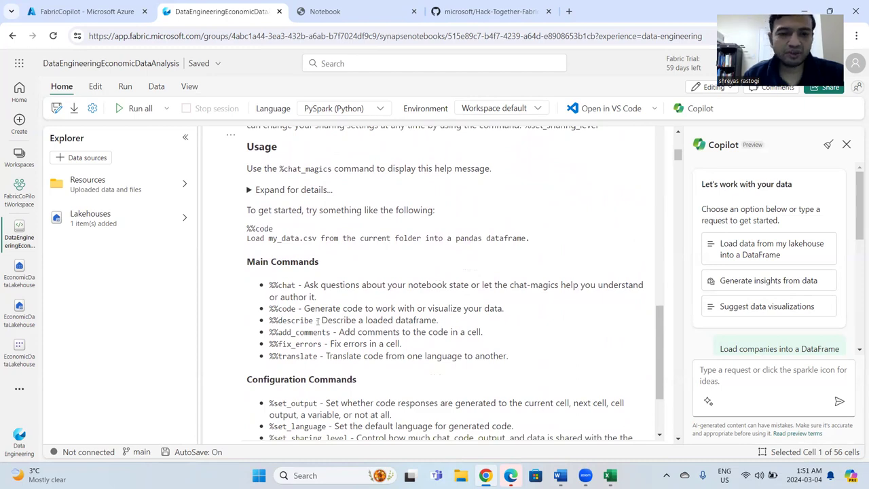
{"action": "scroll", "coordinate": [394, 343], "scroll_direction": "down", "scroll_amount": 4}
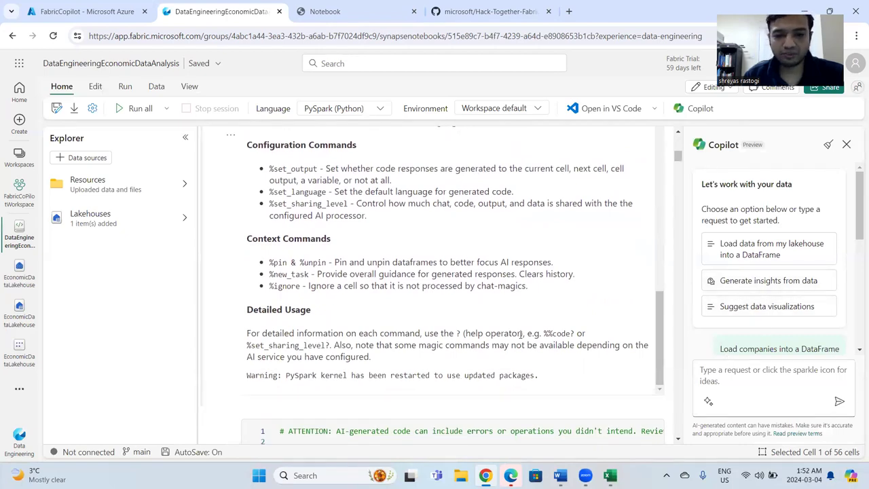
Examine the notebook cells and chat-magics prompts that load companies, economic_data and purchase into DataFrames.
{"action": "scroll", "coordinate": [530, 334], "scroll_direction": "down", "scroll_amount": 1}
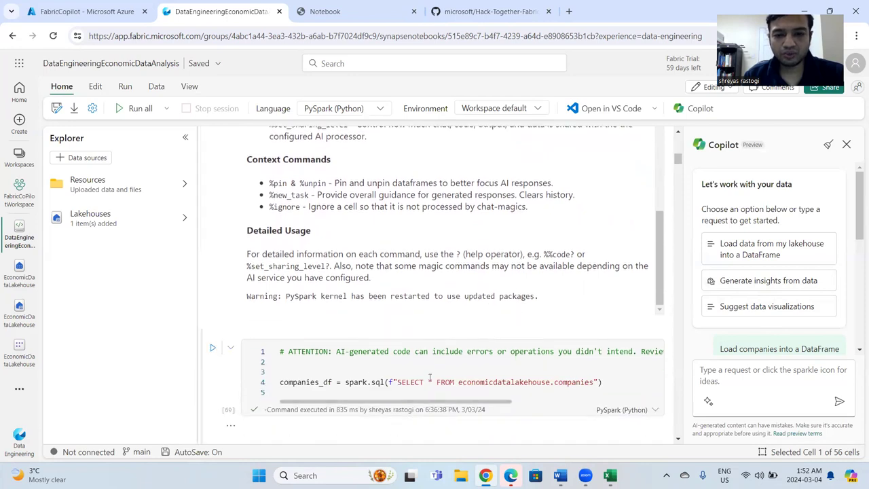
{"action": "scroll", "coordinate": [547, 380], "scroll_direction": "down", "scroll_amount": 3}
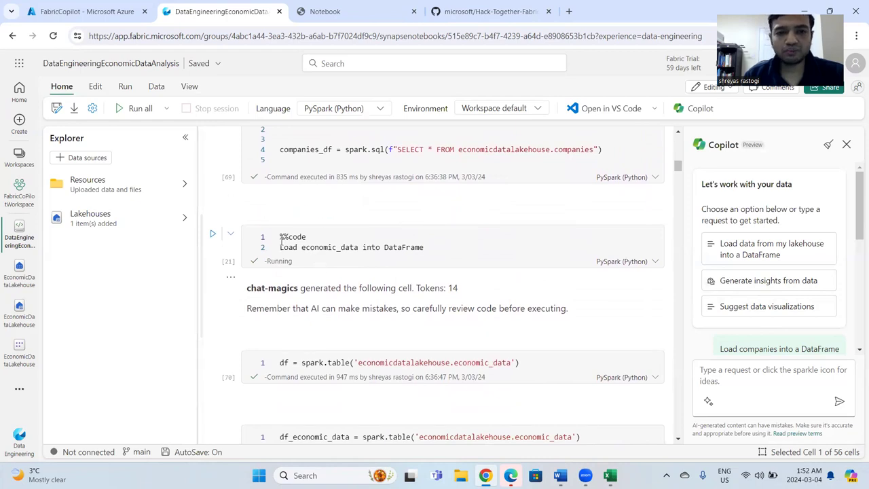
{"action": "left_click", "coordinate": [753, 380]}
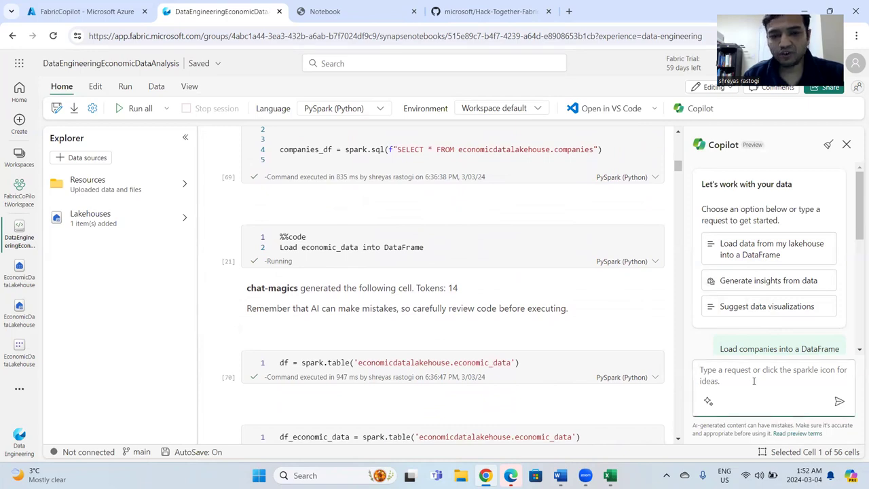
{"action": "scroll", "coordinate": [460, 303], "scroll_direction": "up", "scroll_amount": 1}
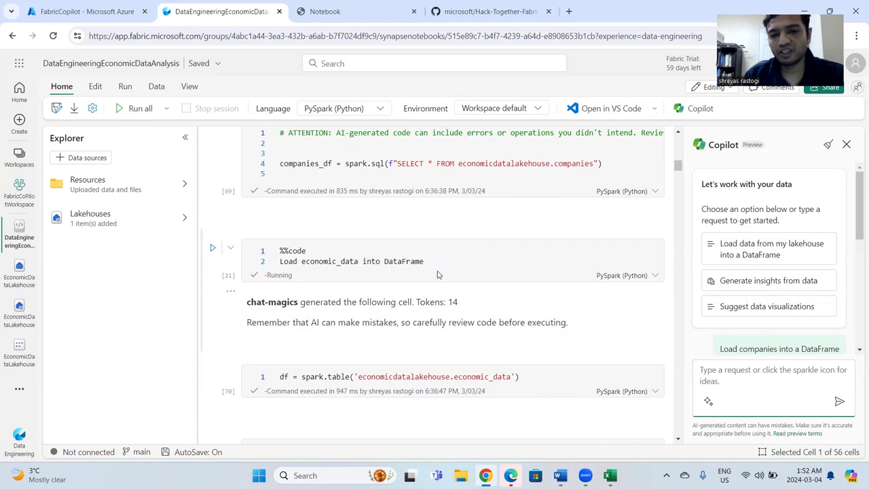
{"action": "scroll", "coordinate": [438, 274], "scroll_direction": "down", "scroll_amount": 2}
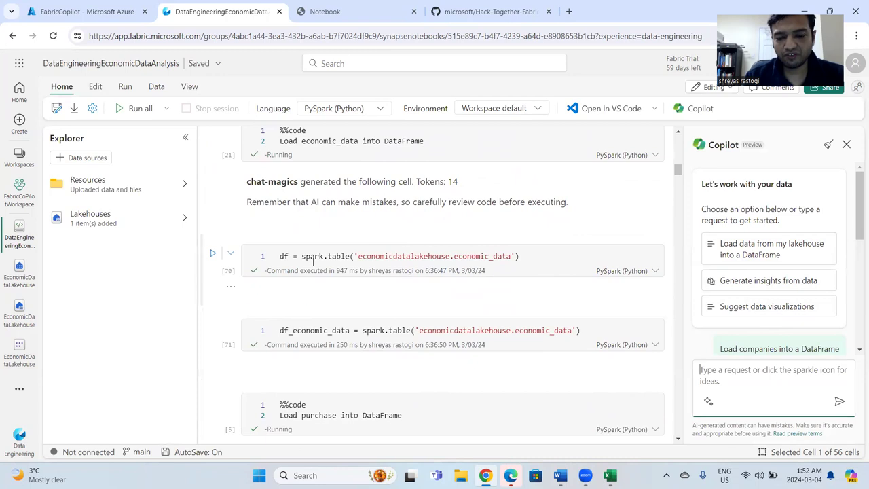
{"action": "scroll", "coordinate": [313, 261], "scroll_direction": "down", "scroll_amount": 1}
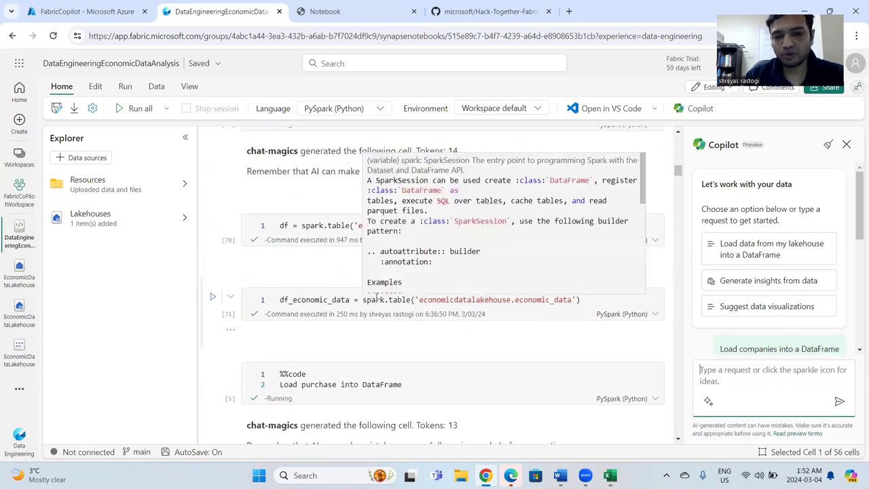
{"action": "scroll", "coordinate": [330, 421], "scroll_direction": "down", "scroll_amount": 3}
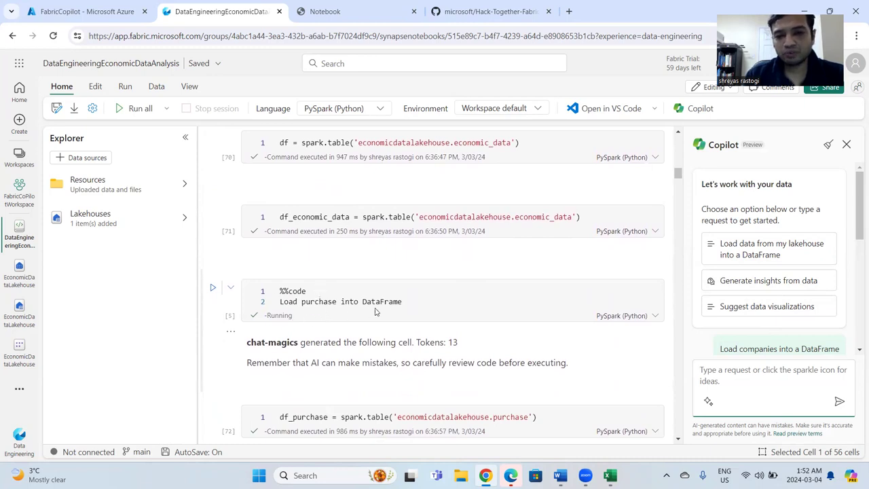
{"action": "scroll", "coordinate": [410, 313], "scroll_direction": "down", "scroll_amount": 2}
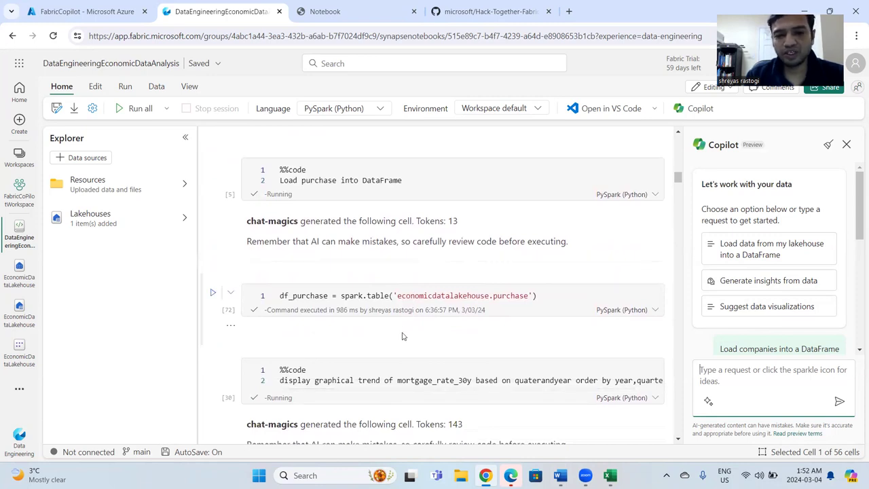
Review the chat-magics prompt, generated code and chart for the mortgage_rate_30y trend by quarter and year.
{"action": "scroll", "coordinate": [402, 336], "scroll_direction": "down", "scroll_amount": 1}
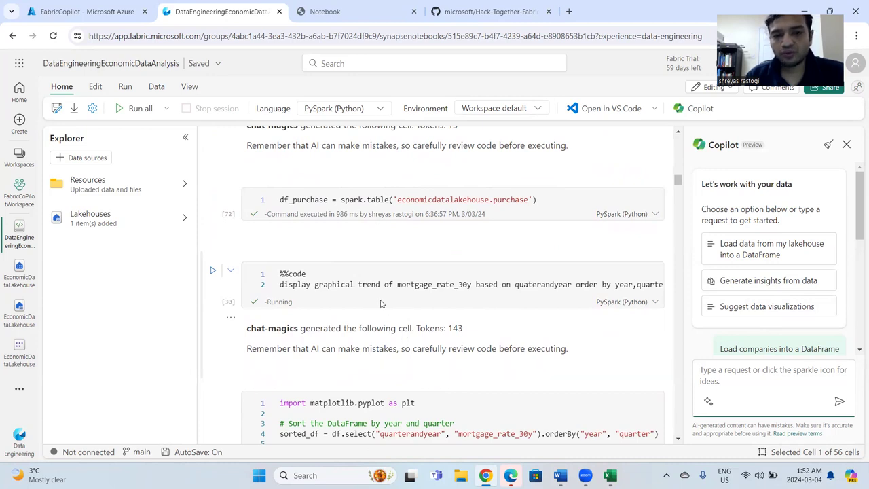
{"action": "left_click_drag", "start_coordinate": [304, 293], "coordinate": [269, 288]}
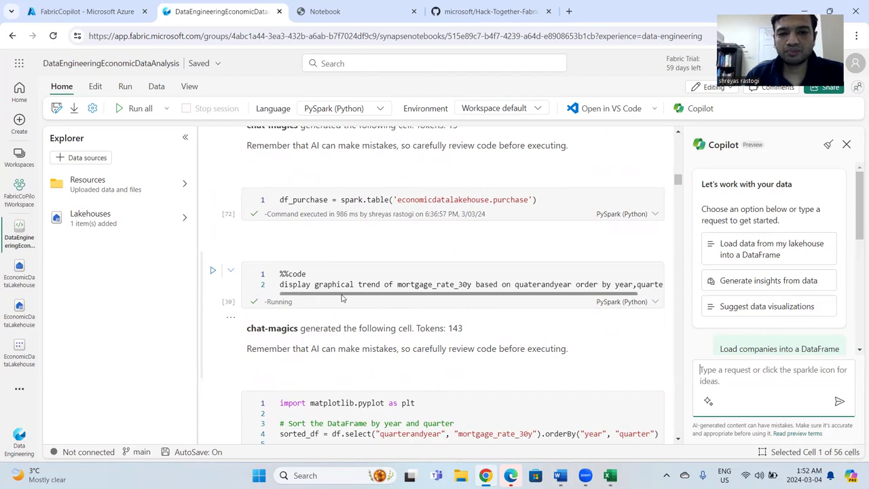
{"action": "left_click_drag", "start_coordinate": [443, 293], "coordinate": [464, 293]}
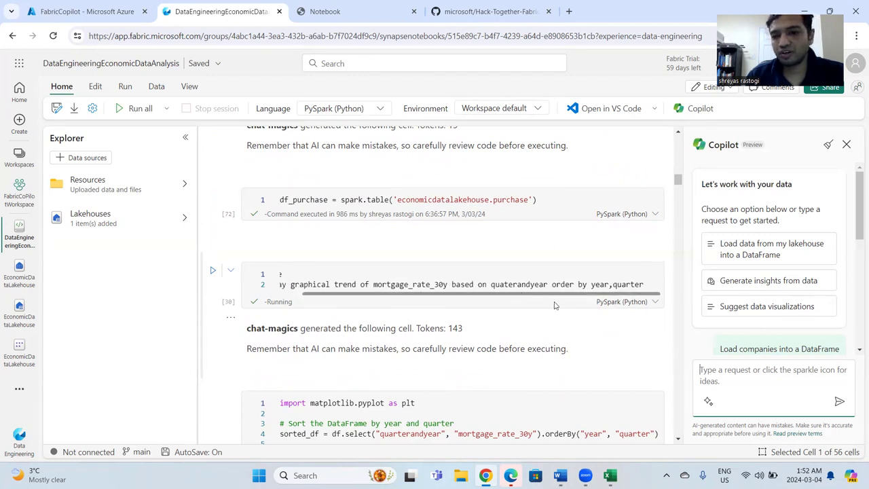
{"action": "scroll", "coordinate": [543, 362], "scroll_direction": "down", "scroll_amount": 3}
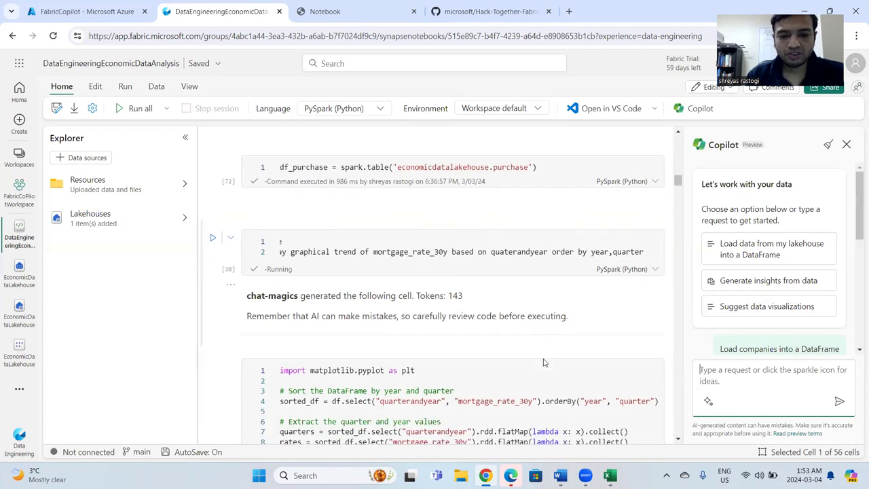
{"action": "scroll", "coordinate": [543, 363], "scroll_direction": "down", "scroll_amount": 1}
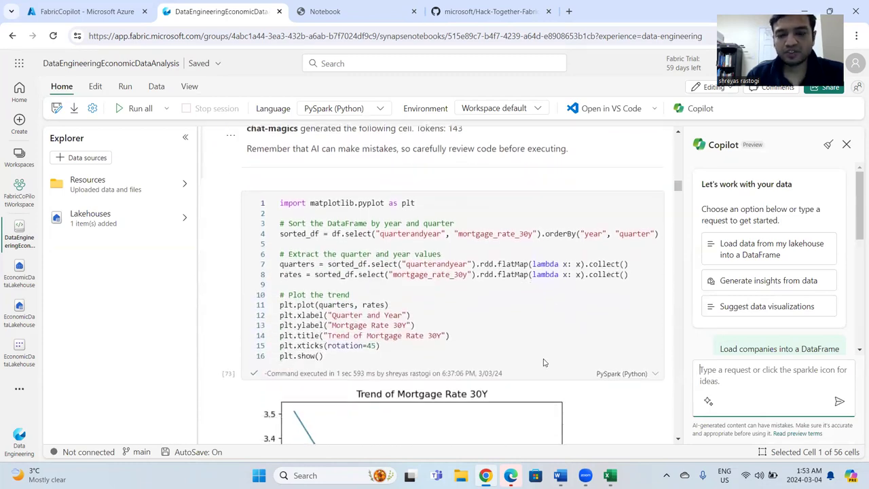
{"action": "scroll", "coordinate": [542, 362], "scroll_direction": "down", "scroll_amount": 2}
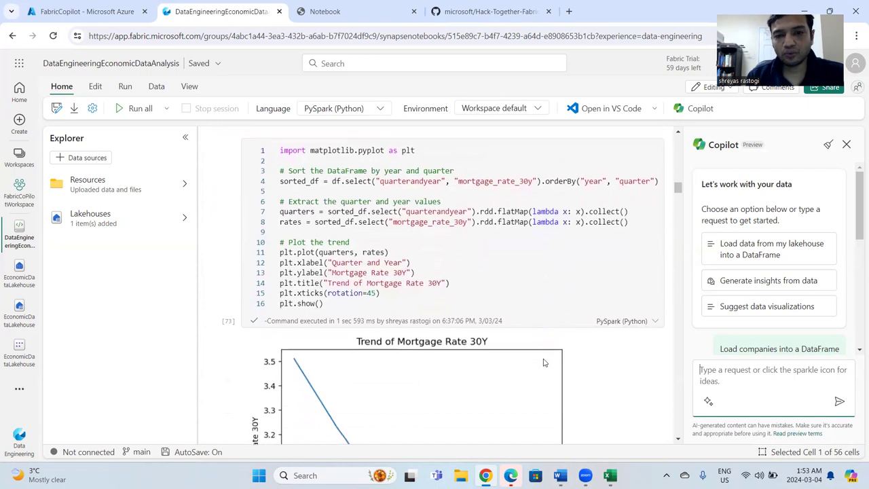
{"action": "scroll", "coordinate": [542, 363], "scroll_direction": "down", "scroll_amount": 2}
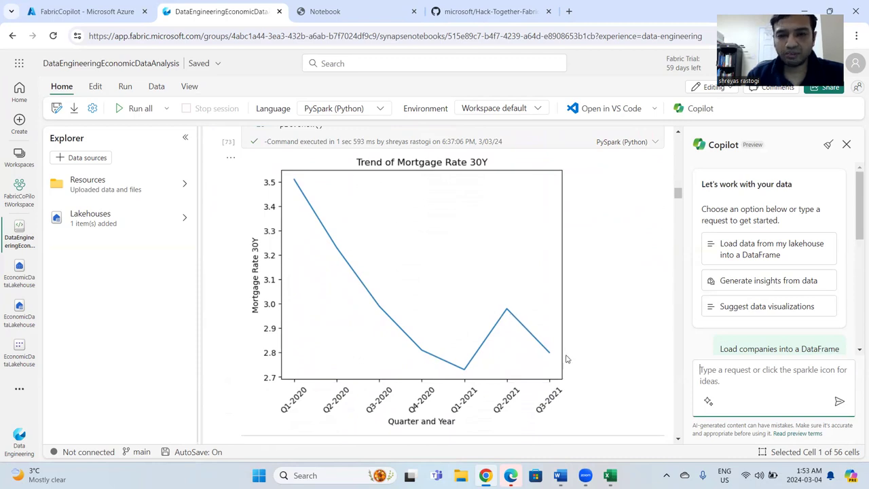
Review the chat-magics prompt, generated plotting code and chart for the CPI trend by quarter and year.
{"action": "scroll", "coordinate": [613, 354], "scroll_direction": "down", "scroll_amount": 3}
{"action": "scroll", "coordinate": [613, 349], "scroll_direction": "down", "scroll_amount": 2}
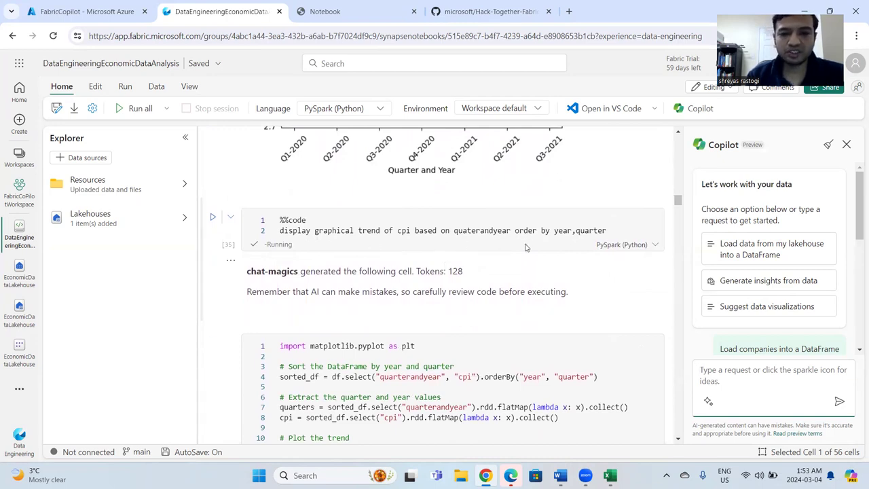
{"action": "scroll", "coordinate": [488, 317], "scroll_direction": "down", "scroll_amount": 5}
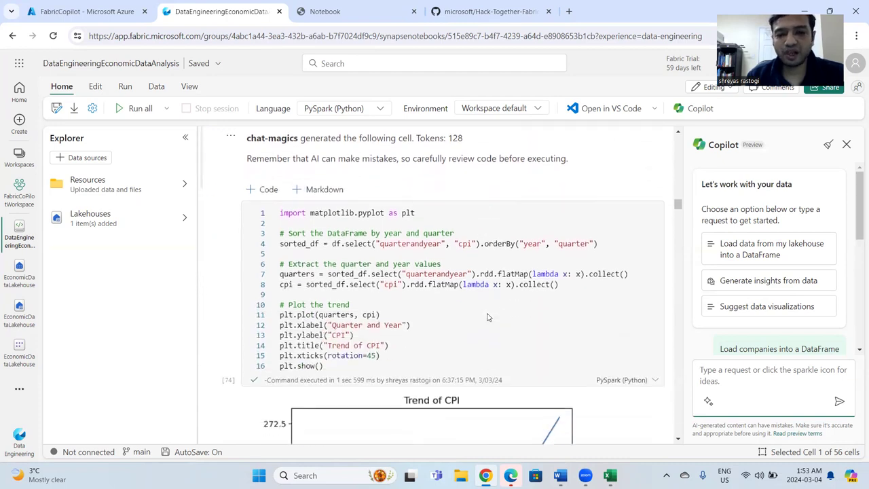
{"action": "scroll", "coordinate": [486, 317], "scroll_direction": "up", "scroll_amount": 2}
{"action": "scroll", "coordinate": [486, 316], "scroll_direction": "down", "scroll_amount": 4}
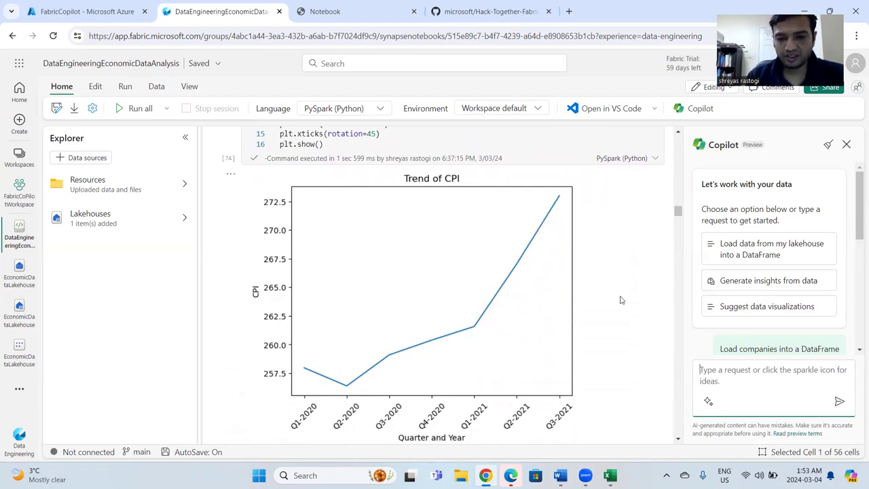
{"action": "scroll", "coordinate": [620, 296], "scroll_direction": "down", "scroll_amount": 5}
{"action": "scroll", "coordinate": [620, 330], "scroll_direction": "up", "scroll_amount": 3}
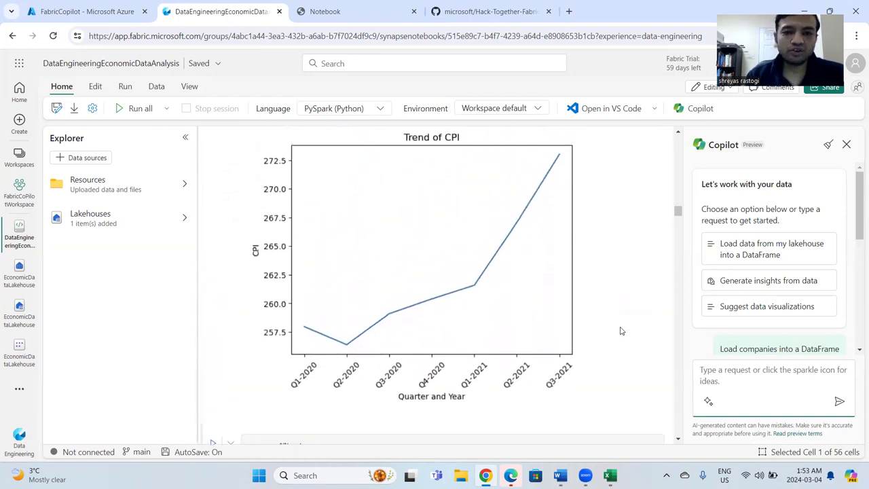
Examine the prompts, generated code and charts for the unemployment_rate and gdp_value trends.
{"action": "scroll", "coordinate": [620, 330], "scroll_direction": "down", "scroll_amount": 4}
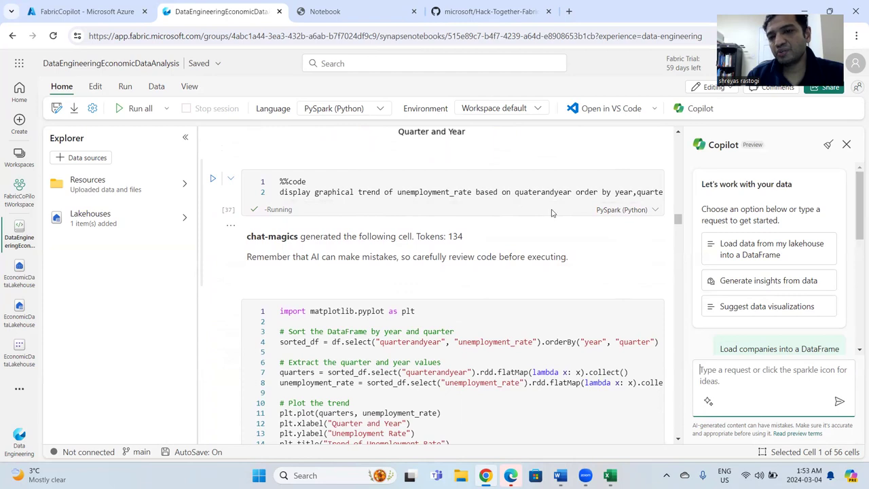
{"action": "scroll", "coordinate": [477, 292], "scroll_direction": "down", "scroll_amount": 5}
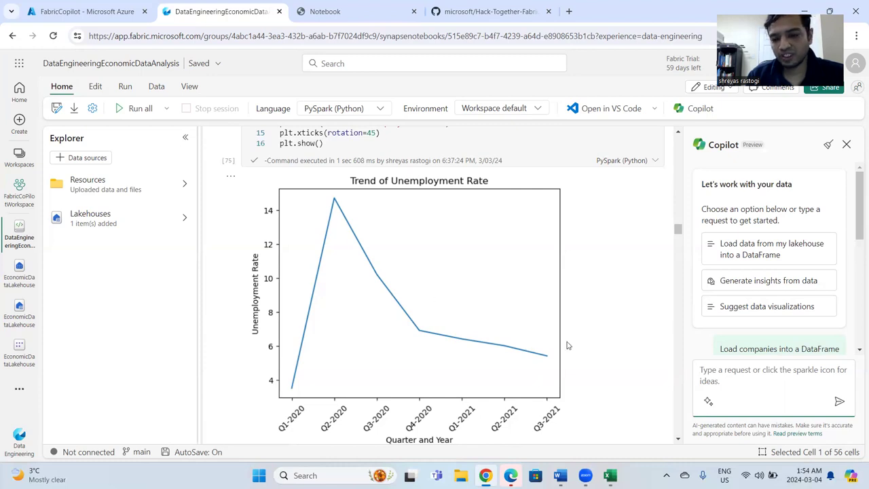
{"action": "scroll", "coordinate": [599, 369], "scroll_direction": "down", "scroll_amount": 2}
{"action": "scroll", "coordinate": [599, 370], "scroll_direction": "down", "scroll_amount": 6}
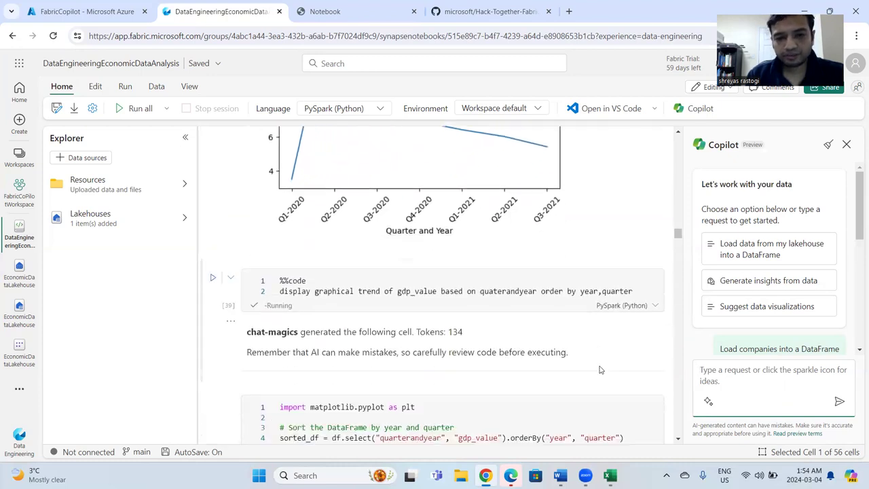
{"action": "scroll", "coordinate": [599, 370], "scroll_direction": "down", "scroll_amount": 6}
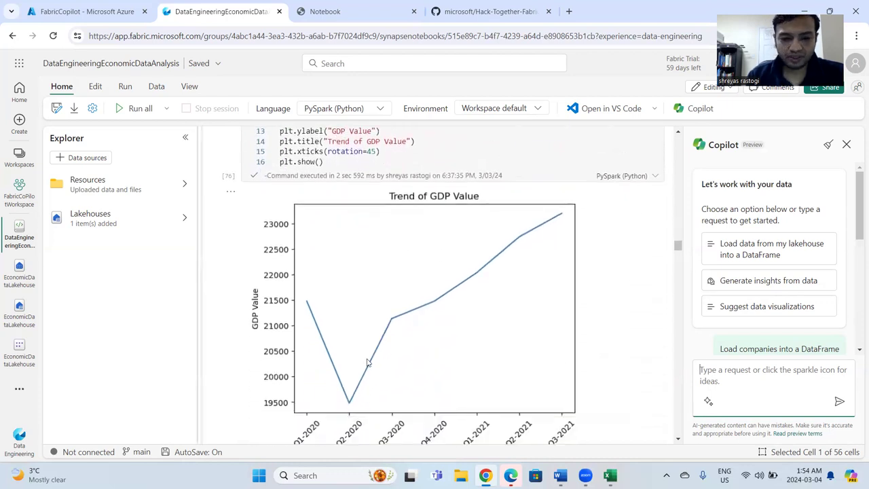
{"action": "scroll", "coordinate": [383, 385], "scroll_direction": "down", "scroll_amount": 1}
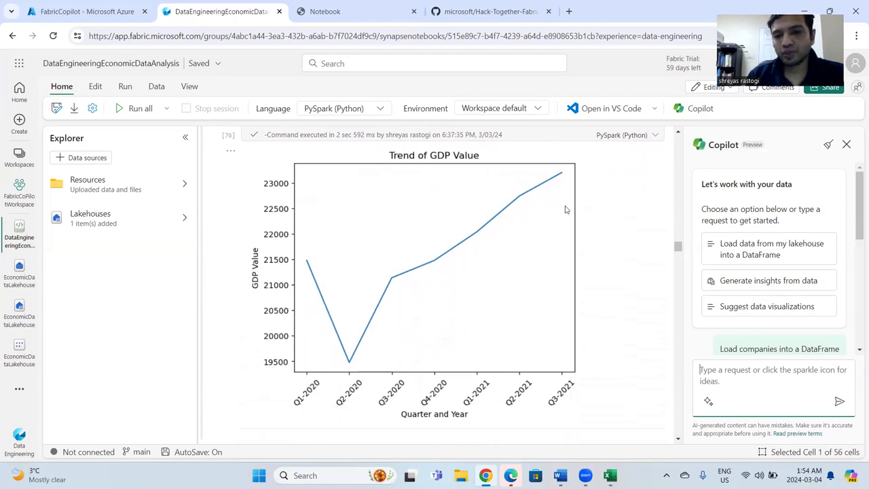
{"action": "scroll", "coordinate": [630, 324], "scroll_direction": "down", "scroll_amount": 3}
{"action": "scroll", "coordinate": [630, 324], "scroll_direction": "down", "scroll_amount": 4}
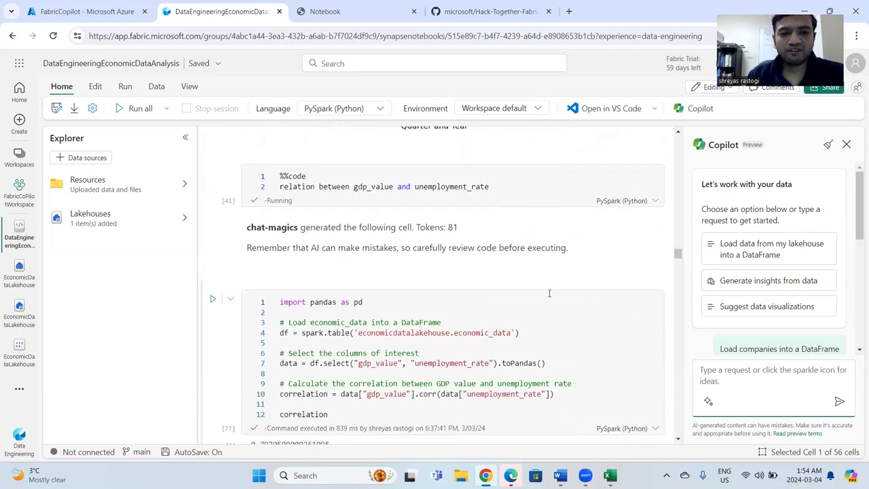
Revisit the GDP, unemployment rate and CPI trend cells to compare their charts.
{"action": "scroll", "coordinate": [549, 293], "scroll_direction": "up", "scroll_amount": 7}
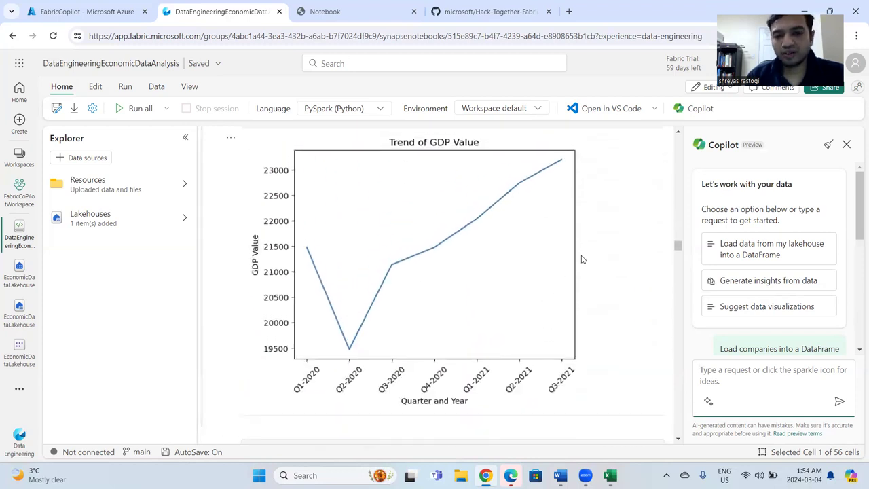
{"action": "scroll", "coordinate": [645, 220], "scroll_direction": "up", "scroll_amount": 10}
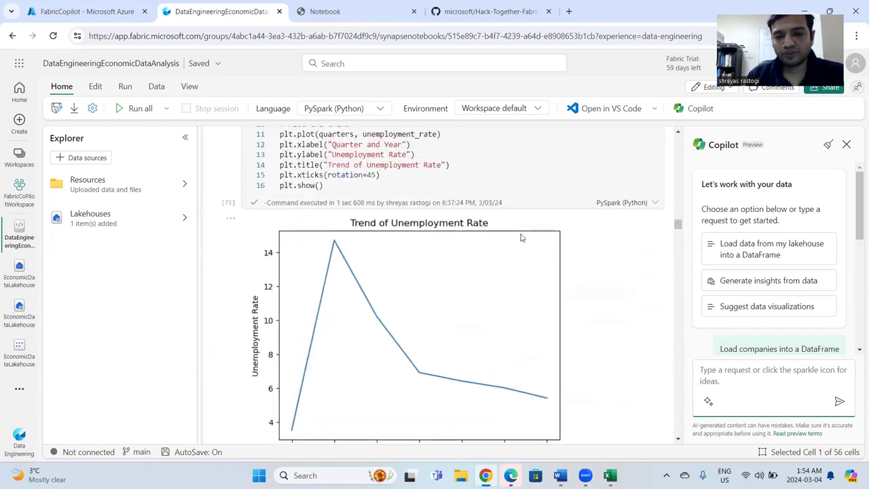
{"action": "scroll", "coordinate": [524, 237], "scroll_direction": "up", "scroll_amount": 10}
{"action": "scroll", "coordinate": [390, 263], "scroll_direction": "up", "scroll_amount": 2}
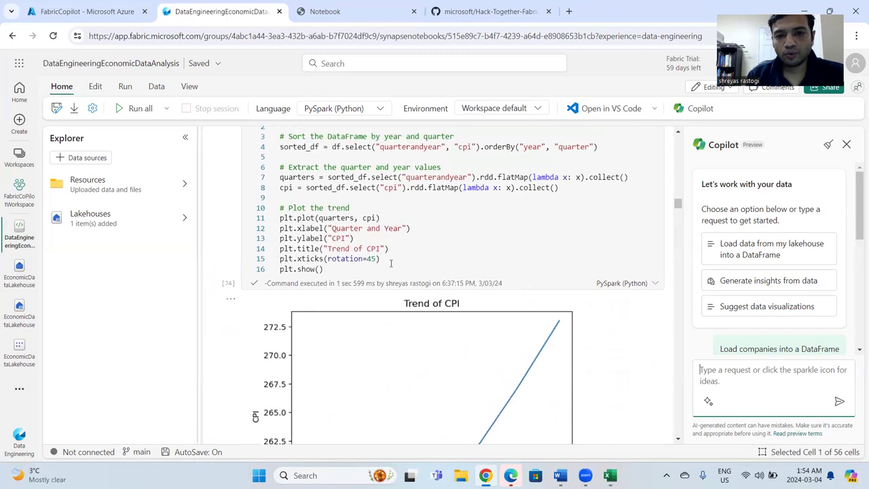
{"action": "scroll", "coordinate": [523, 233], "scroll_direction": "down", "scroll_amount": 6}
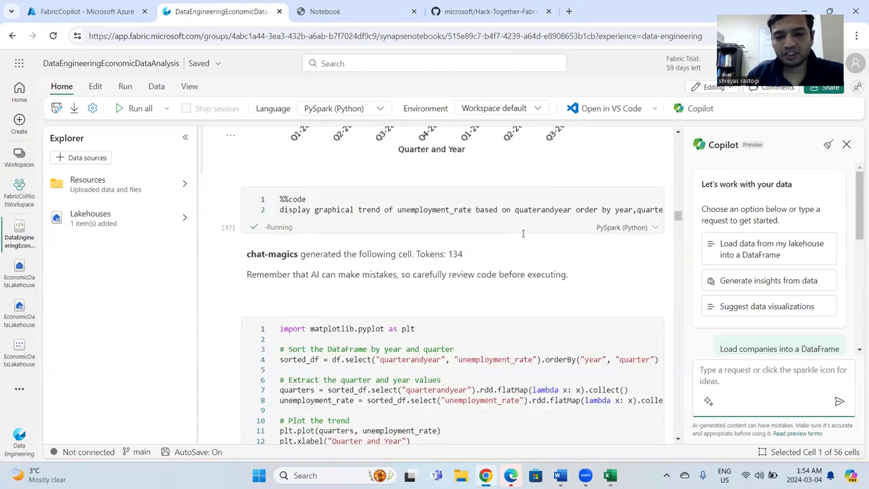
{"action": "scroll", "coordinate": [522, 232], "scroll_direction": "down", "scroll_amount": 10}
{"action": "scroll", "coordinate": [542, 295], "scroll_direction": "down", "scroll_amount": 8}
{"action": "scroll", "coordinate": [542, 295], "scroll_direction": "down", "scroll_amount": 10}
{"action": "scroll", "coordinate": [542, 295], "scroll_direction": "down", "scroll_amount": 1}
Review the prompt, generated code and output for the correlation between gdp_value and unemployment_rate.
{"action": "scroll", "coordinate": [542, 292], "scroll_direction": "up", "scroll_amount": 1}
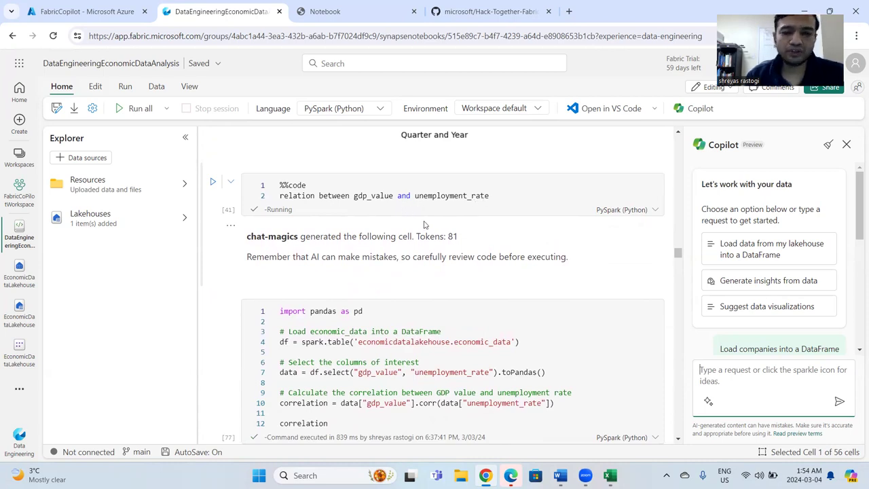
{"action": "scroll", "coordinate": [442, 305], "scroll_direction": "down", "scroll_amount": 1}
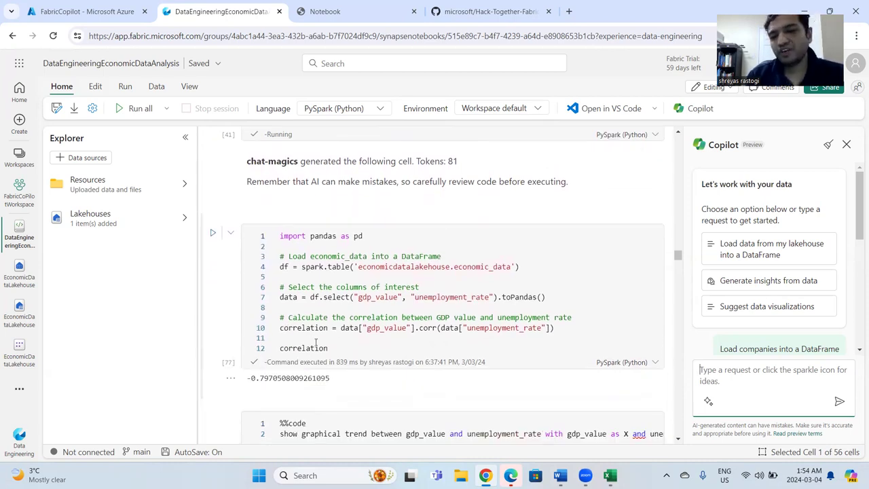
{"action": "scroll", "coordinate": [315, 341], "scroll_direction": "down", "scroll_amount": 1}
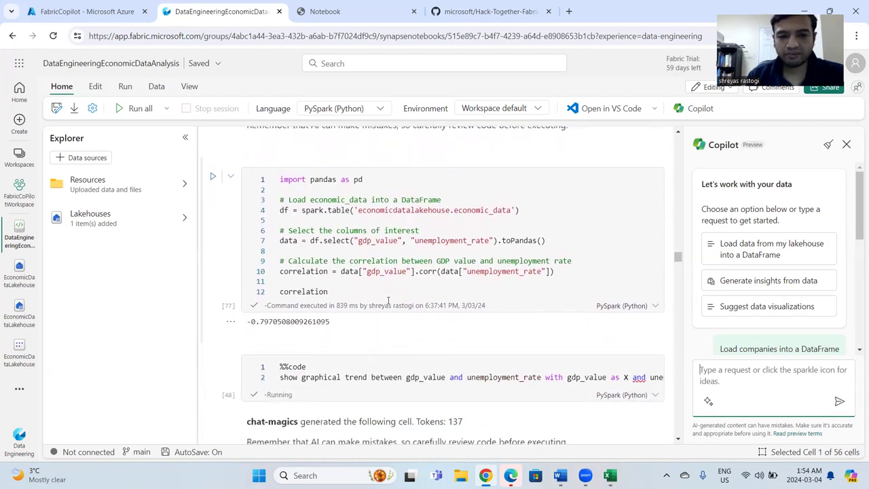
{"action": "scroll", "coordinate": [411, 307], "scroll_direction": "down", "scroll_amount": 3}
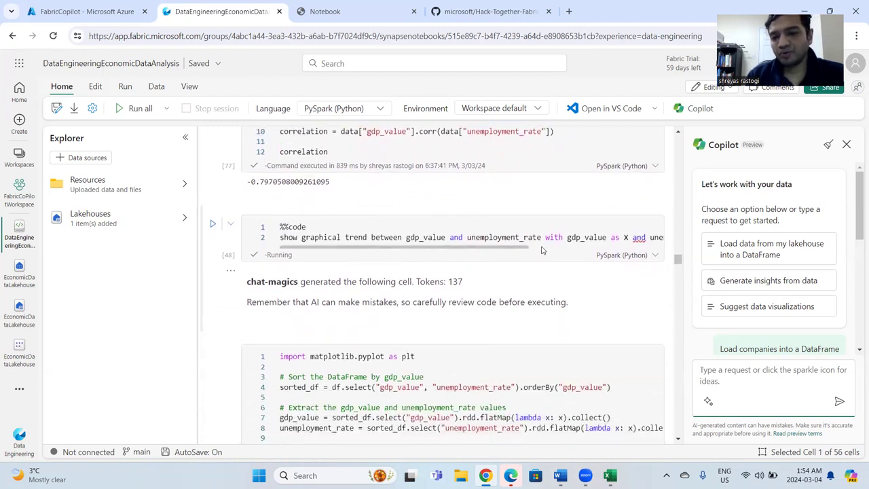
Examine the prompt, code and chart plotting unemployment_rate against gdp_value.
{"action": "scroll", "coordinate": [531, 290], "scroll_direction": "down", "scroll_amount": 2}
{"action": "scroll", "coordinate": [531, 288], "scroll_direction": "down", "scroll_amount": 1}
{"action": "scroll", "coordinate": [539, 268], "scroll_direction": "up", "scroll_amount": 3}
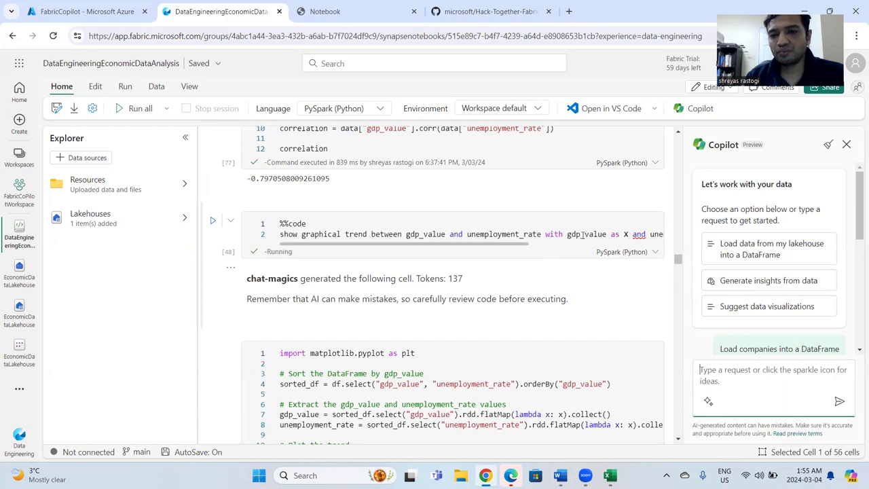
{"action": "left_click_drag", "start_coordinate": [514, 247], "coordinate": [382, 252]}
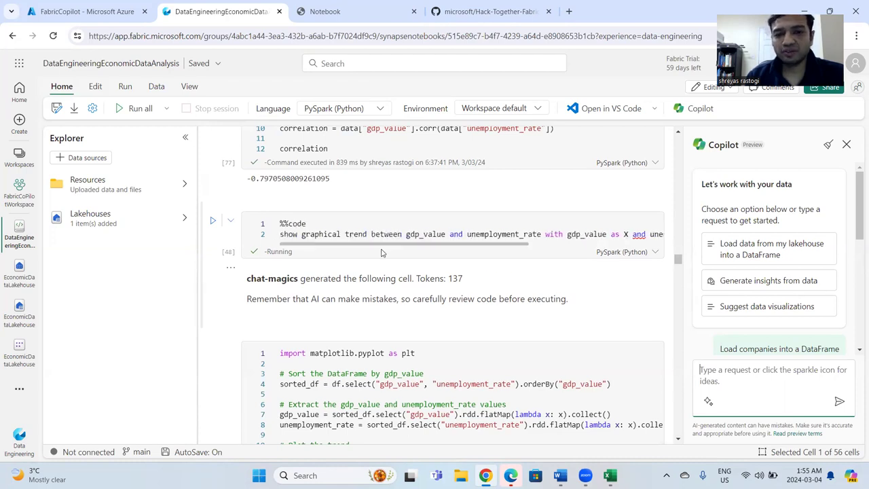
{"action": "scroll", "coordinate": [477, 321], "scroll_direction": "down", "scroll_amount": 2}
{"action": "scroll", "coordinate": [477, 320], "scroll_direction": "down", "scroll_amount": 5}
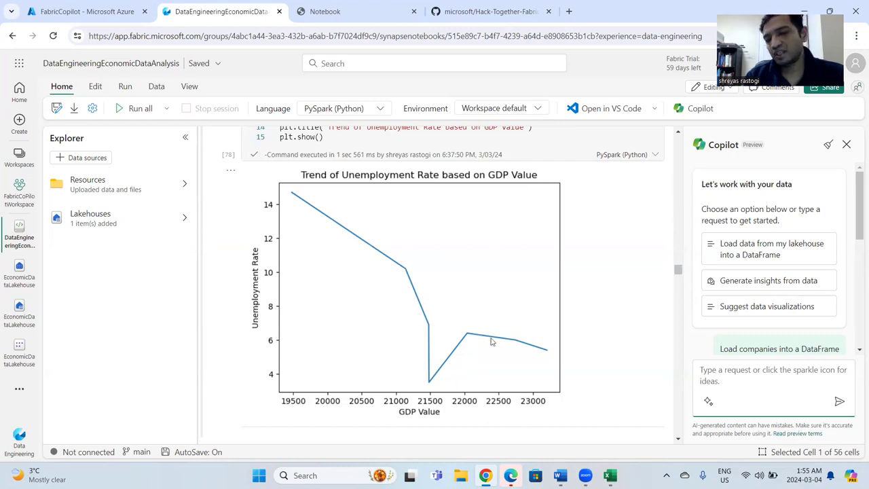
Examine the prompt, generated code and chart for the trend of CPI based on GDP value.
{"action": "scroll", "coordinate": [585, 371], "scroll_direction": "down", "scroll_amount": 3}
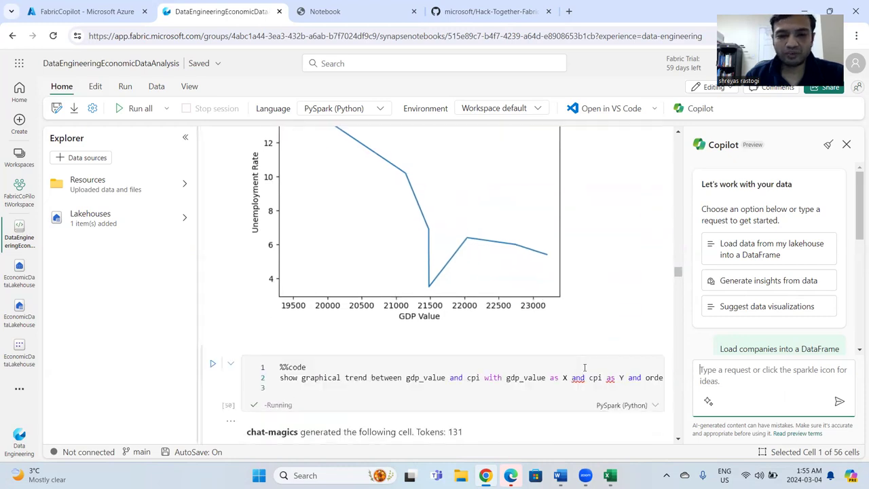
{"action": "scroll", "coordinate": [585, 371], "scroll_direction": "down", "scroll_amount": 2}
{"action": "scroll", "coordinate": [585, 370], "scroll_direction": "down", "scroll_amount": 1}
{"action": "scroll", "coordinate": [585, 371], "scroll_direction": "up", "scroll_amount": 1}
{"action": "scroll", "coordinate": [585, 371], "scroll_direction": "down", "scroll_amount": 2}
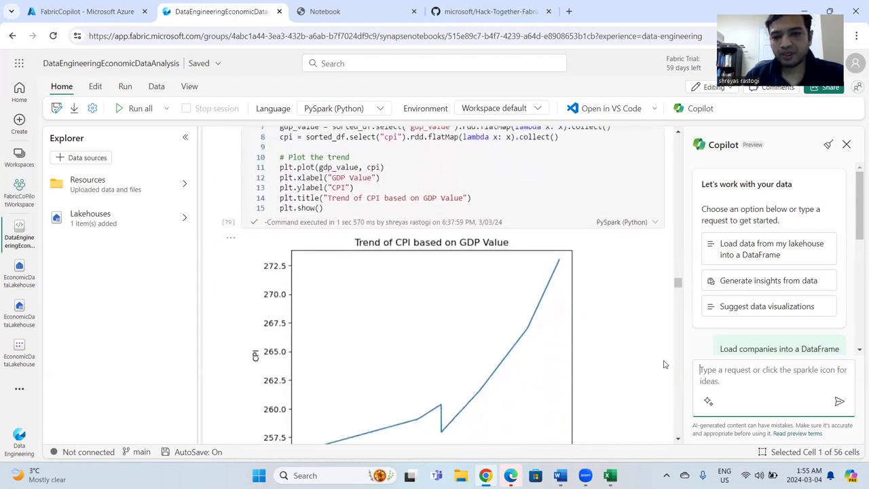
{"action": "scroll", "coordinate": [493, 278], "scroll_direction": "down", "scroll_amount": 2}
{"action": "scroll", "coordinate": [486, 339], "scroll_direction": "up", "scroll_amount": 1}
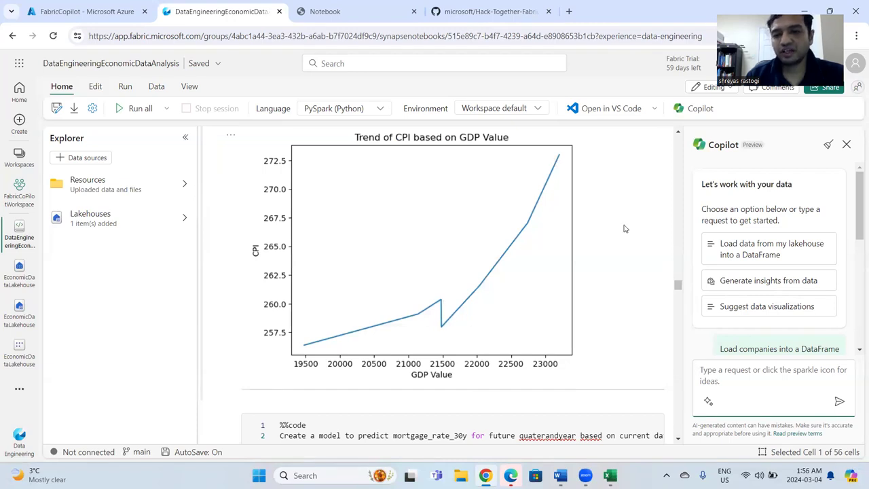
Review the prompt, linear regression code and output predicting mortgage_rate_30y for future quarters.
{"action": "scroll", "coordinate": [623, 247], "scroll_direction": "down", "scroll_amount": 3}
{"action": "scroll", "coordinate": [624, 248], "scroll_direction": "down", "scroll_amount": 1}
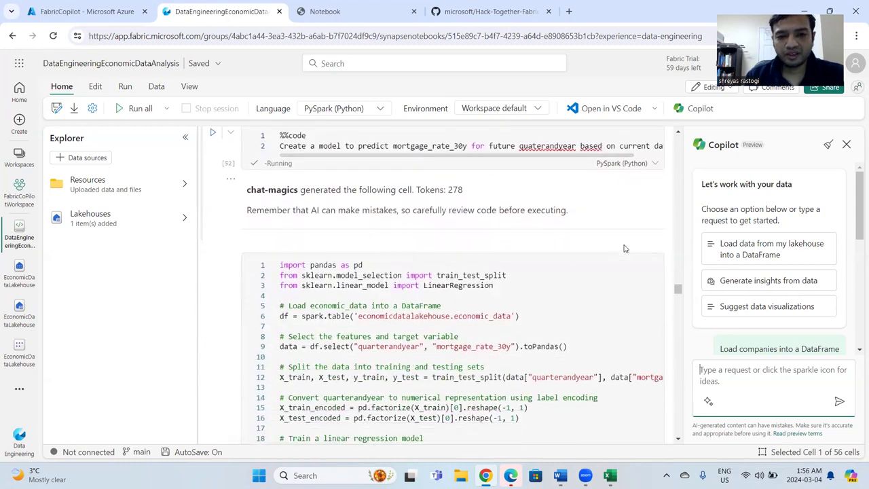
{"action": "scroll", "coordinate": [624, 248], "scroll_direction": "up", "scroll_amount": 1}
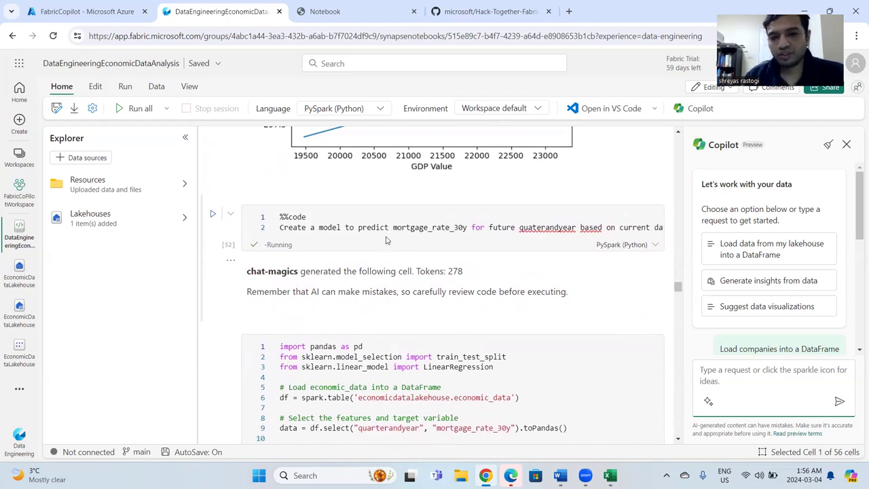
{"action": "left_click", "coordinate": [314, 227]}
{"action": "left_click_drag", "start_coordinate": [305, 237], "coordinate": [362, 238]}
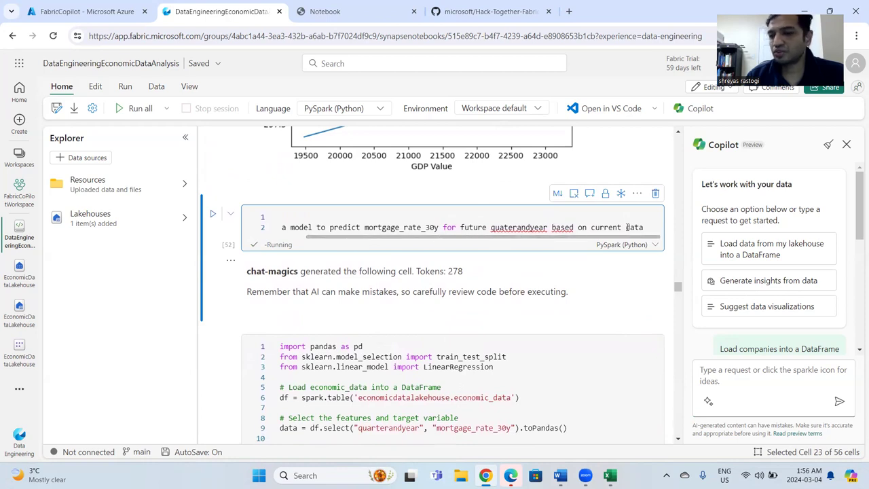
{"action": "scroll", "coordinate": [592, 304], "scroll_direction": "down", "scroll_amount": 2}
{"action": "scroll", "coordinate": [591, 304], "scroll_direction": "down", "scroll_amount": 1}
{"action": "left_click", "coordinate": [437, 329]}
{"action": "scroll", "coordinate": [450, 341], "scroll_direction": "down", "scroll_amount": 1}
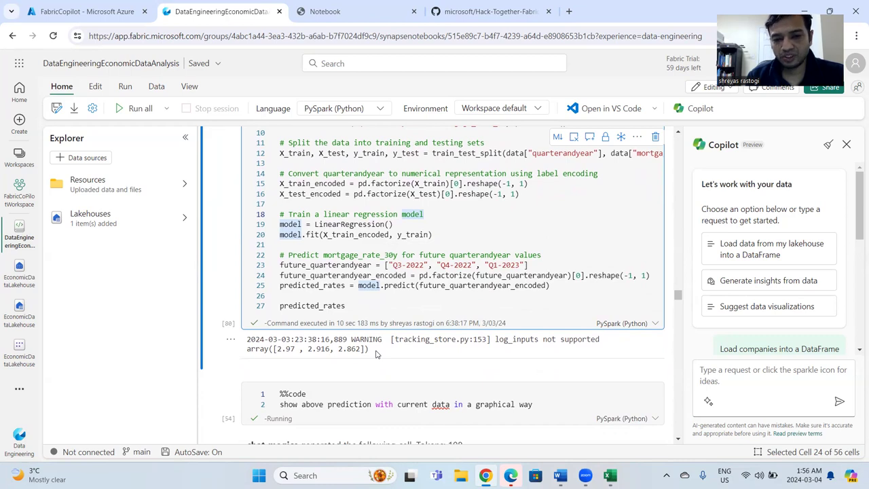
Review the prompt, plotting code and chart showing predicted 30-year mortgage rates alongside the current data.
{"action": "scroll", "coordinate": [376, 354], "scroll_direction": "down", "scroll_amount": 2}
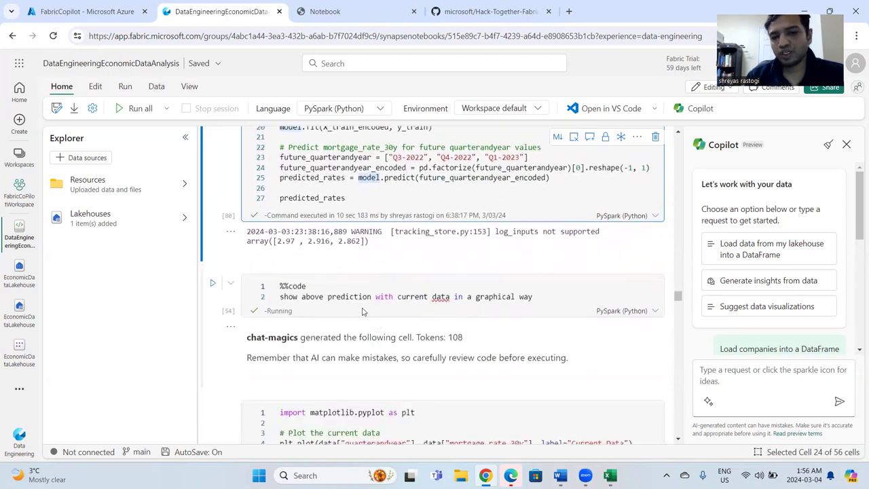
{"action": "scroll", "coordinate": [516, 311], "scroll_direction": "down", "scroll_amount": 5}
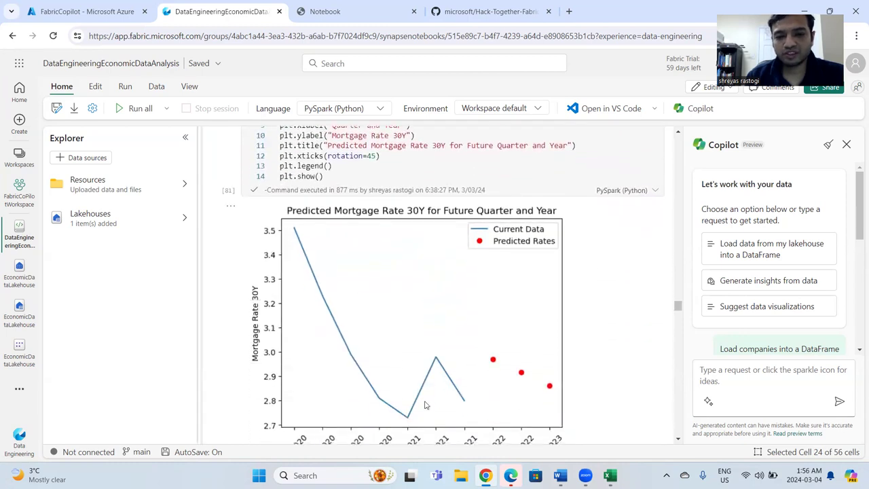
{"action": "scroll", "coordinate": [514, 377], "scroll_direction": "down", "scroll_amount": 1}
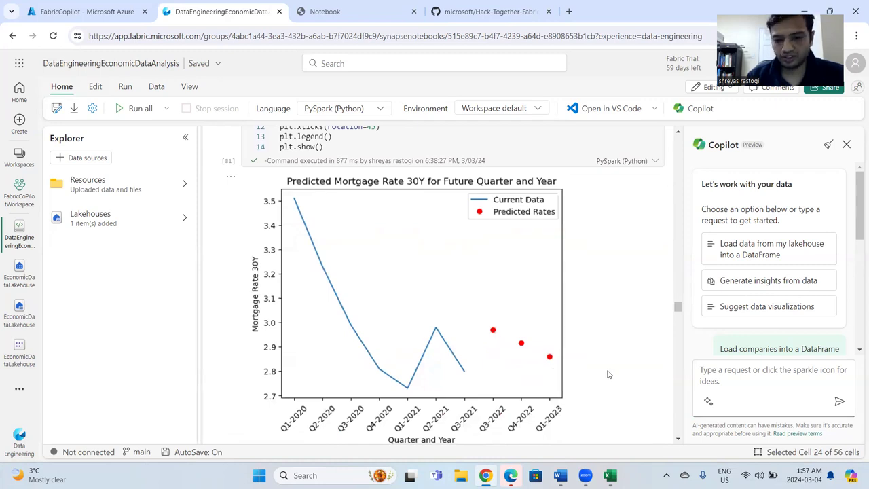
{"action": "scroll", "coordinate": [608, 374], "scroll_direction": "down", "scroll_amount": 1}
{"action": "scroll", "coordinate": [608, 374], "scroll_direction": "up", "scroll_amount": 1}
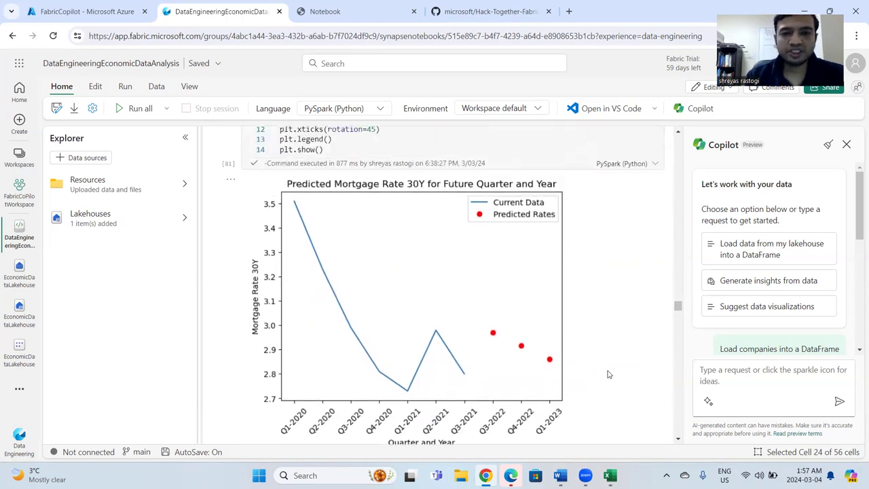
Examine the prompt that joins economic_data and purchase on quarterandyear, quarter and year and sums revenue by productcategory.
{"action": "scroll", "coordinate": [608, 374], "scroll_direction": "down", "scroll_amount": 3}
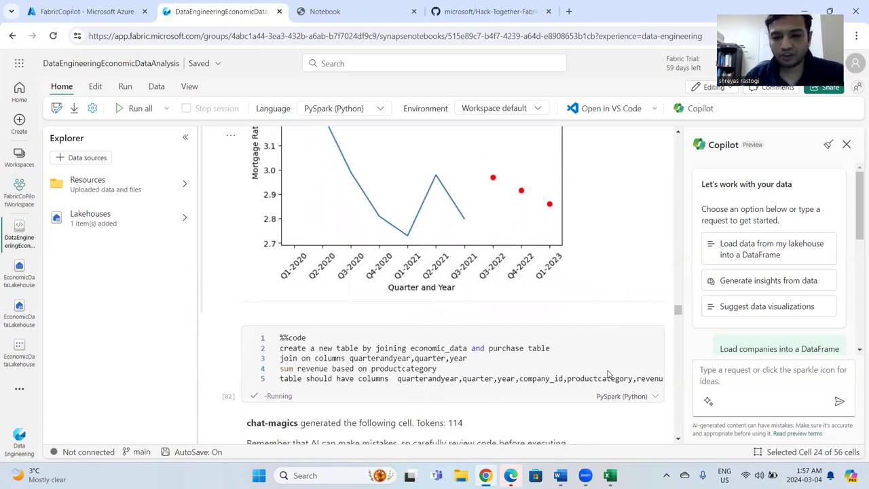
{"action": "scroll", "coordinate": [574, 293], "scroll_direction": "down", "scroll_amount": 1}
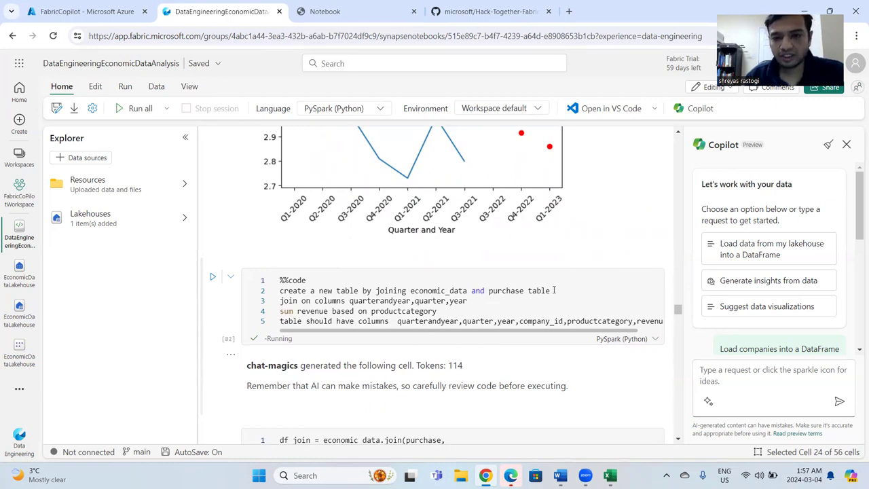
{"action": "left_click", "coordinate": [554, 290]}
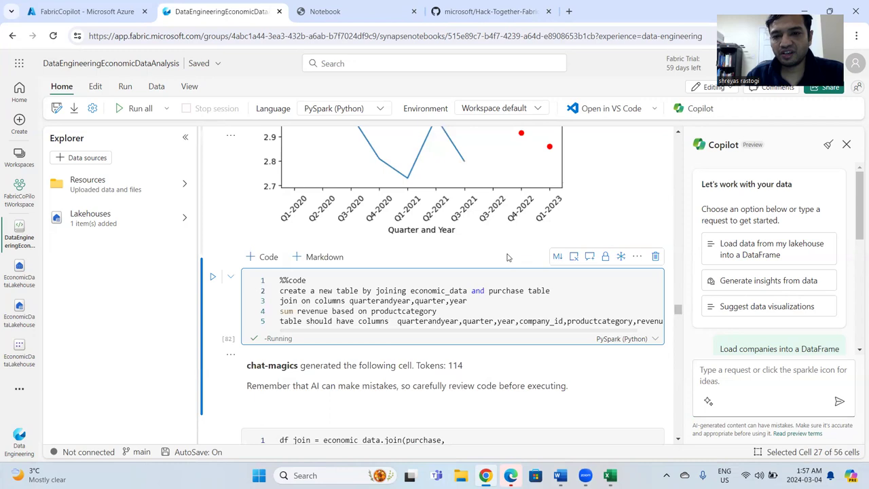
{"action": "left_click", "coordinate": [507, 255]}
{"action": "scroll", "coordinate": [627, 306], "scroll_direction": "down", "scroll_amount": 3}
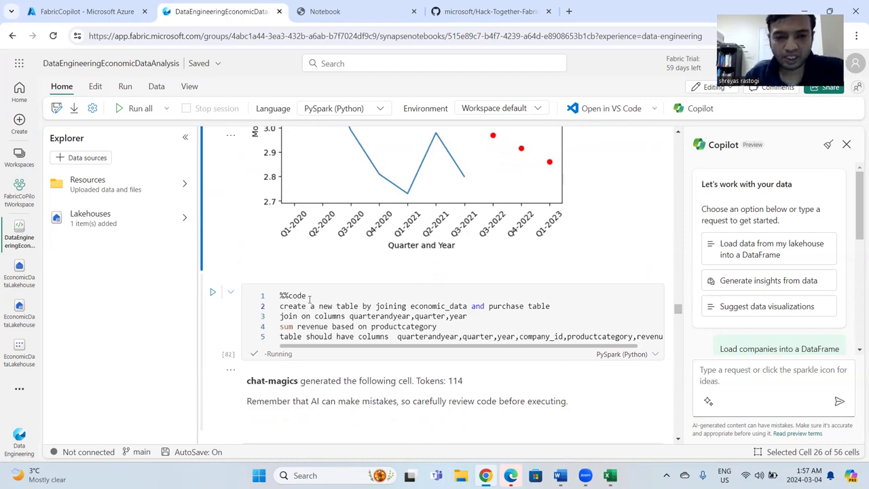
{"action": "left_click", "coordinate": [312, 295]}
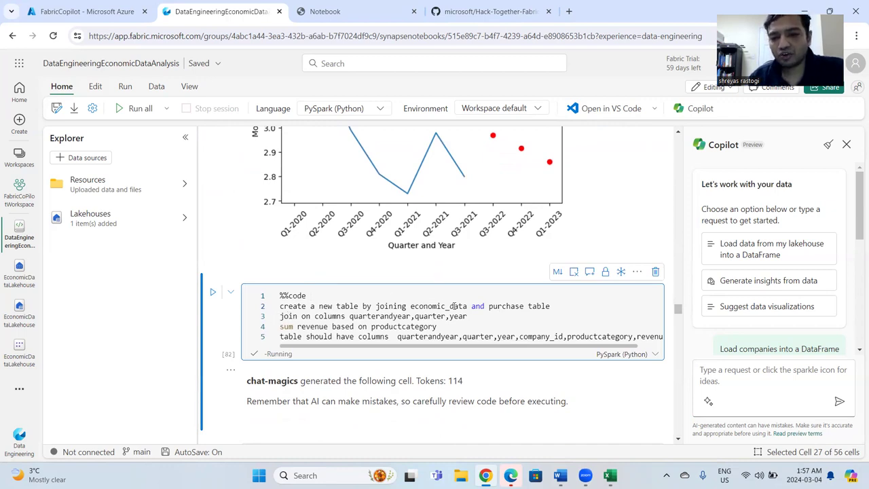
{"action": "left_click", "coordinate": [552, 307]}
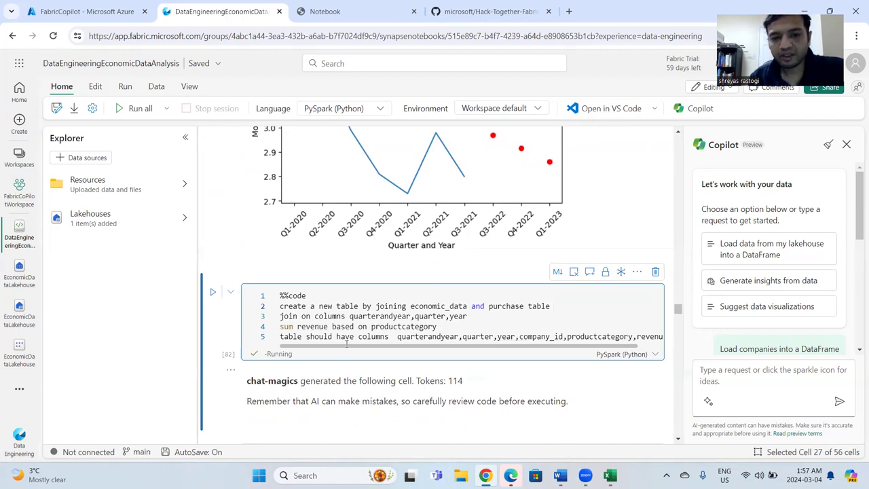
{"action": "left_click_drag", "start_coordinate": [325, 349], "coordinate": [278, 341]}
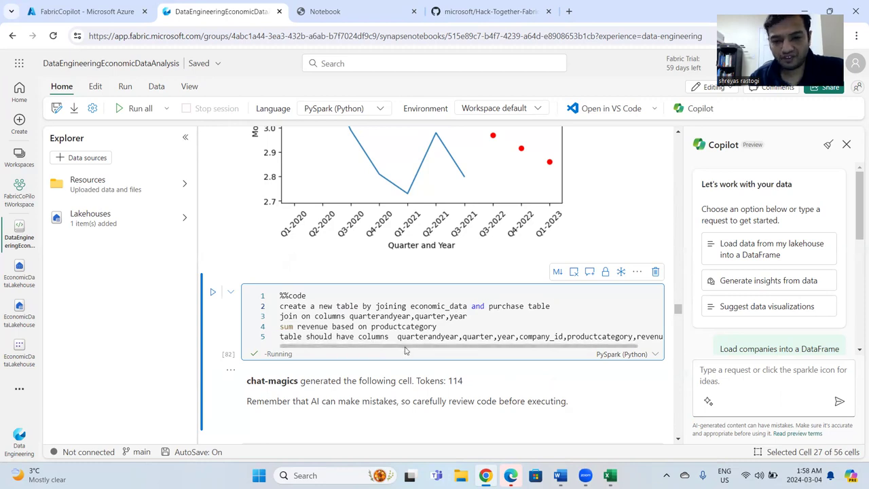
{"action": "left_click_drag", "start_coordinate": [405, 347], "coordinate": [350, 351]}
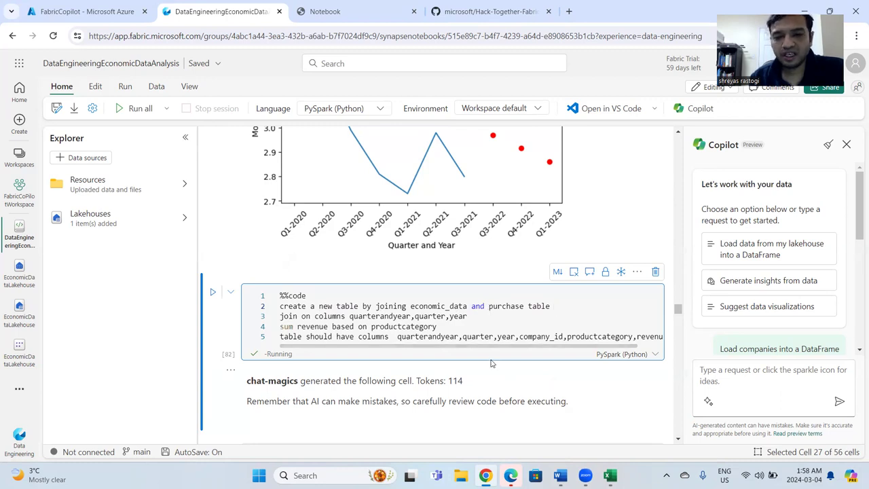
Inspect the generated code joining economic_data with purchase and the error traceback beneath it.
{"action": "scroll", "coordinate": [490, 346], "scroll_direction": "down", "scroll_amount": 3}
{"action": "scroll", "coordinate": [492, 364], "scroll_direction": "down", "scroll_amount": 1}
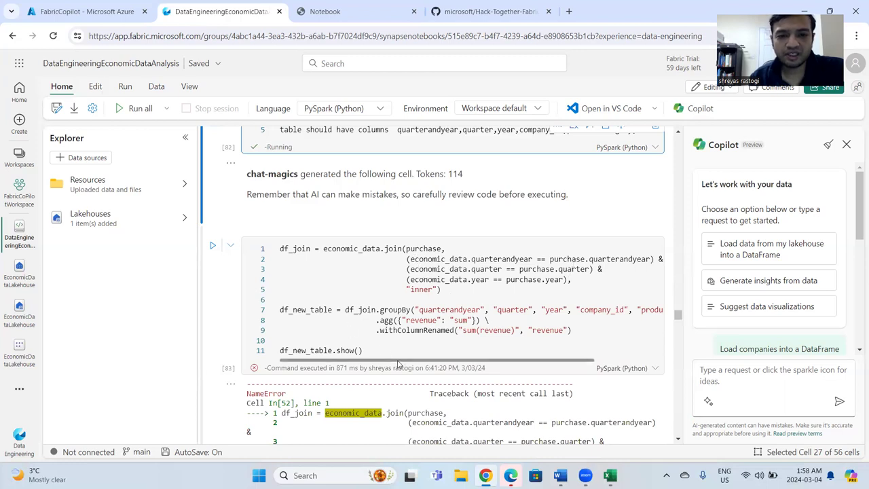
{"action": "scroll", "coordinate": [373, 350], "scroll_direction": "down", "scroll_amount": 2}
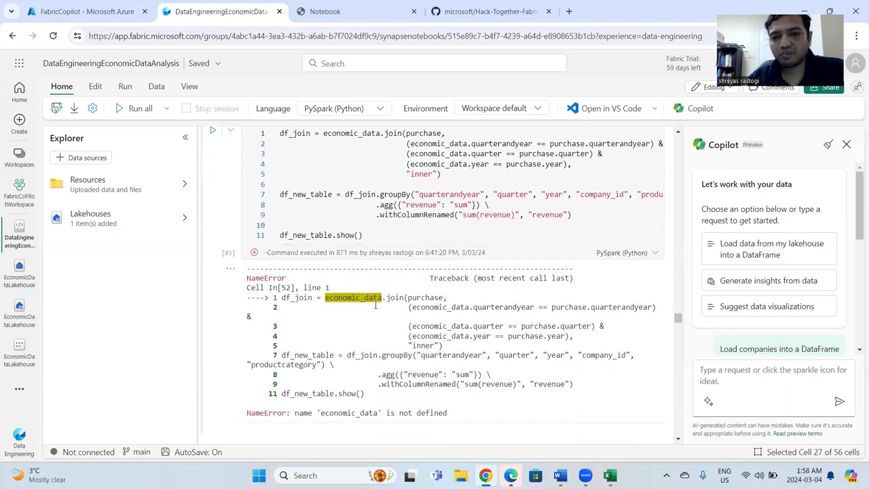
{"action": "scroll", "coordinate": [374, 319], "scroll_direction": "down", "scroll_amount": 1}
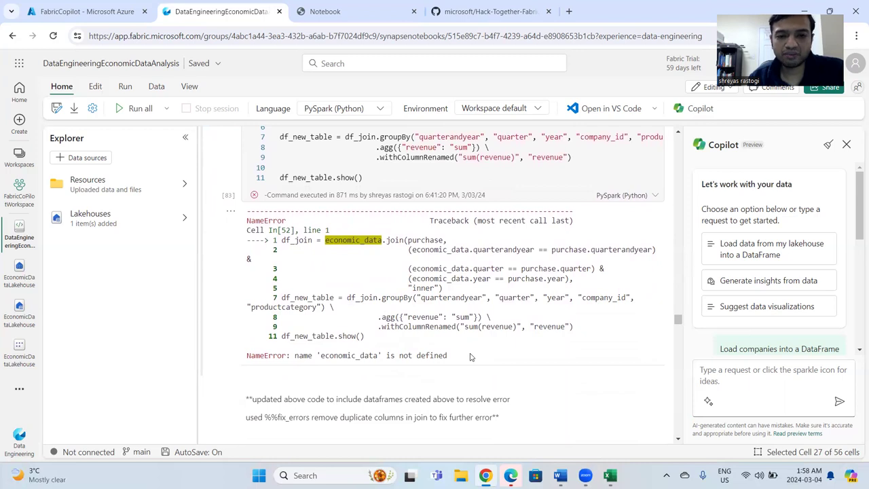
Compare the corrected df_join code and the note on its %%fix_errors changes with the original join cell.
{"action": "scroll", "coordinate": [435, 340], "scroll_direction": "down", "scroll_amount": 3}
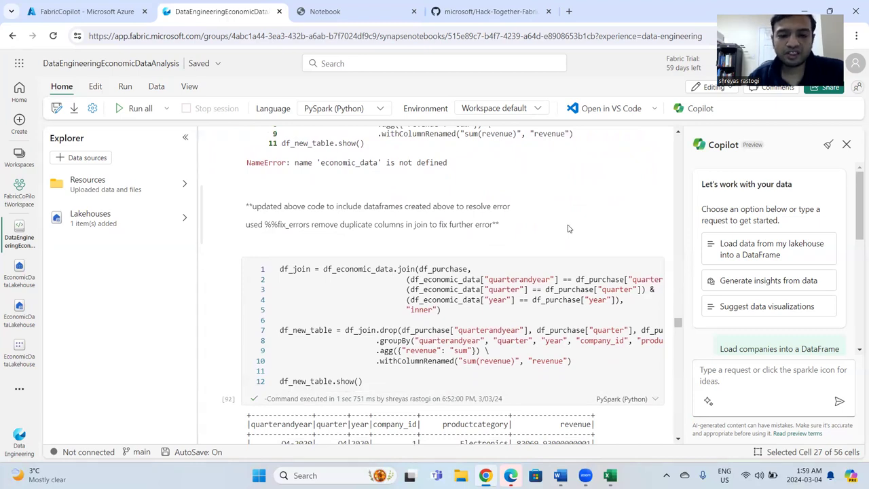
{"action": "scroll", "coordinate": [569, 228], "scroll_direction": "down", "scroll_amount": 1}
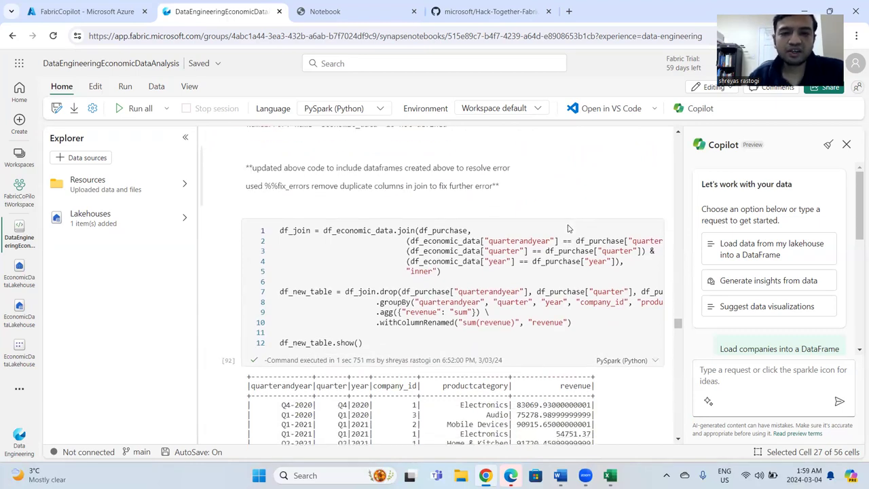
{"action": "scroll", "coordinate": [548, 290], "scroll_direction": "up", "scroll_amount": 7}
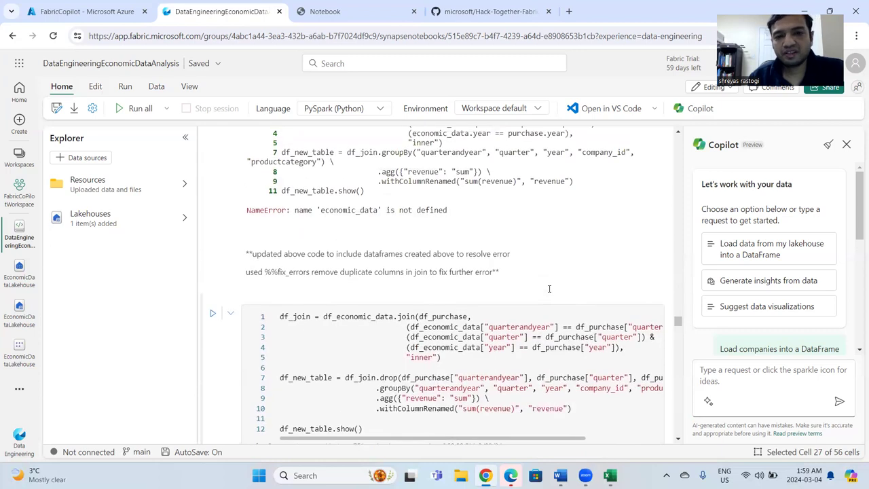
{"action": "scroll", "coordinate": [475, 285], "scroll_direction": "down", "scroll_amount": 4}
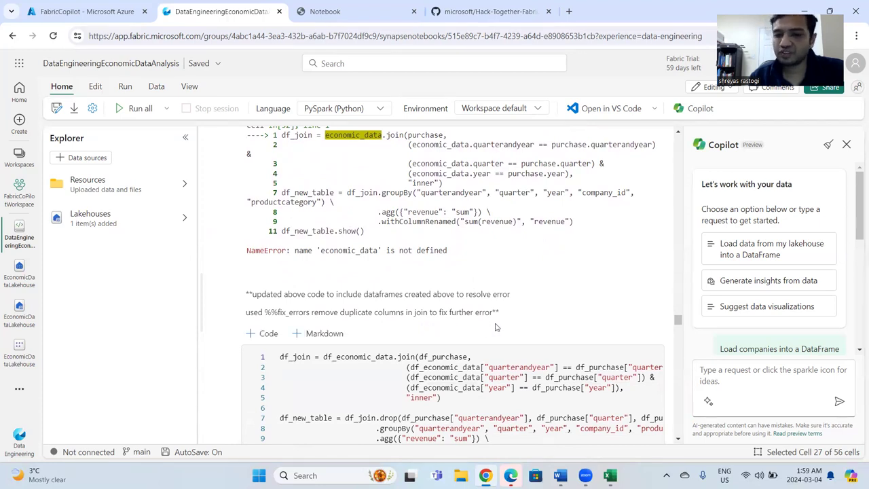
{"action": "scroll", "coordinate": [496, 327], "scroll_direction": "down", "scroll_amount": 3}
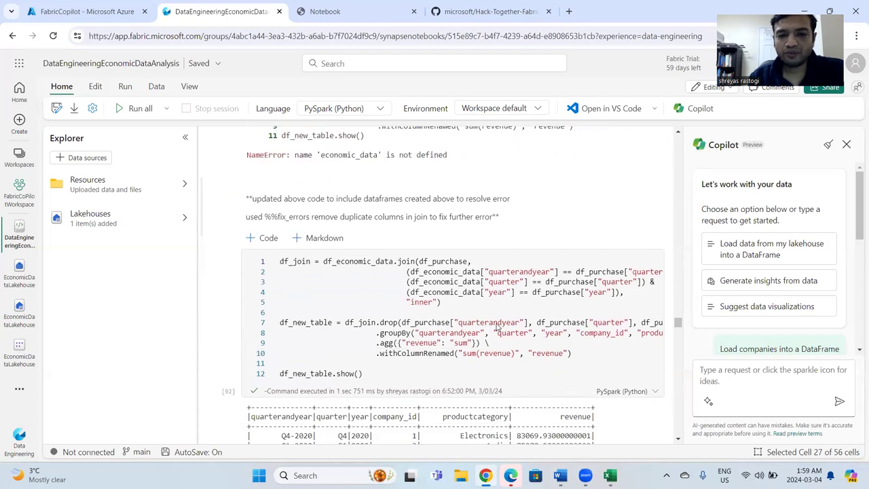
{"action": "scroll", "coordinate": [496, 323], "scroll_direction": "down", "scroll_amount": 1}
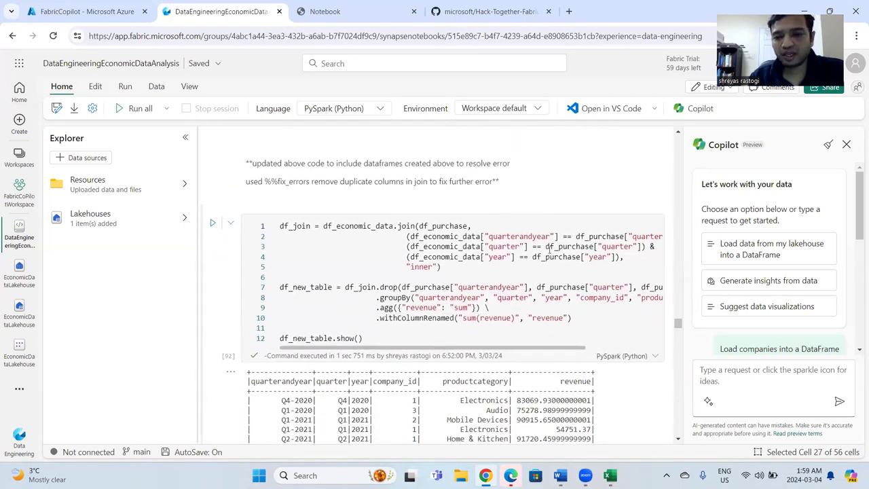
{"action": "scroll", "coordinate": [545, 292], "scroll_direction": "up", "scroll_amount": 8}
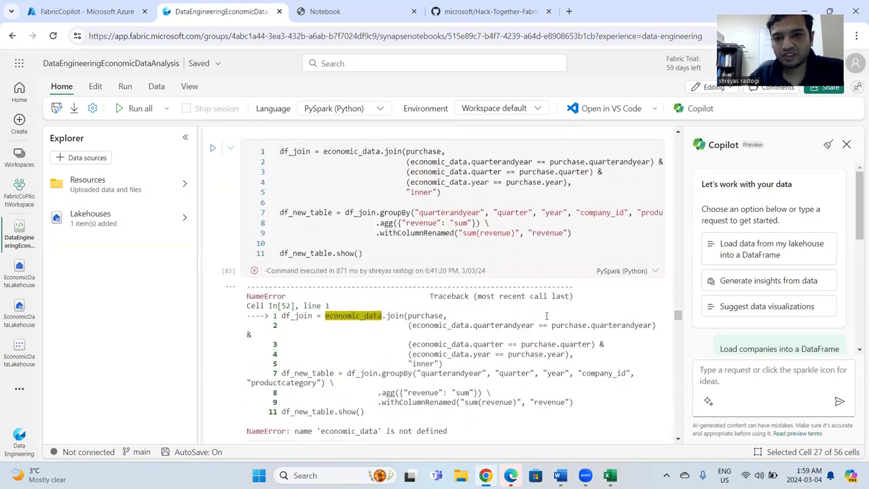
{"action": "scroll", "coordinate": [490, 354], "scroll_direction": "down", "scroll_amount": 4}
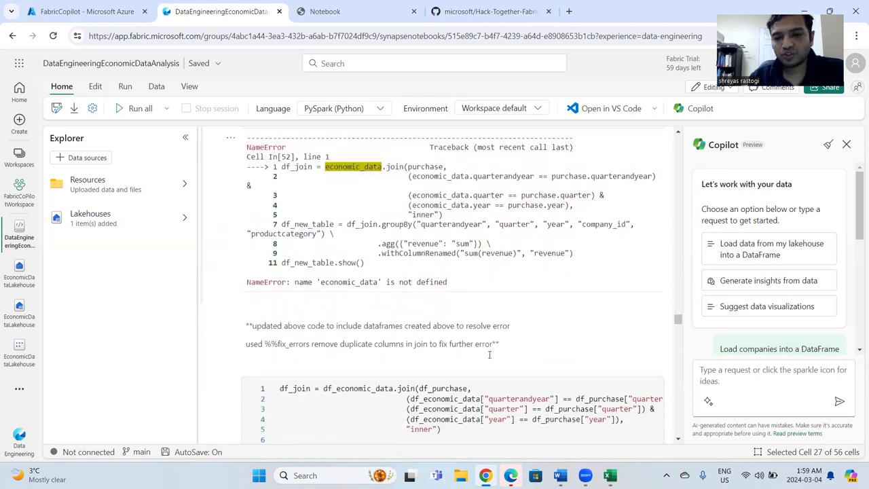
Examine the df_new_table output listing revenue by quarter, company_id and productcategory.
{"action": "scroll", "coordinate": [534, 346], "scroll_direction": "down", "scroll_amount": 2}
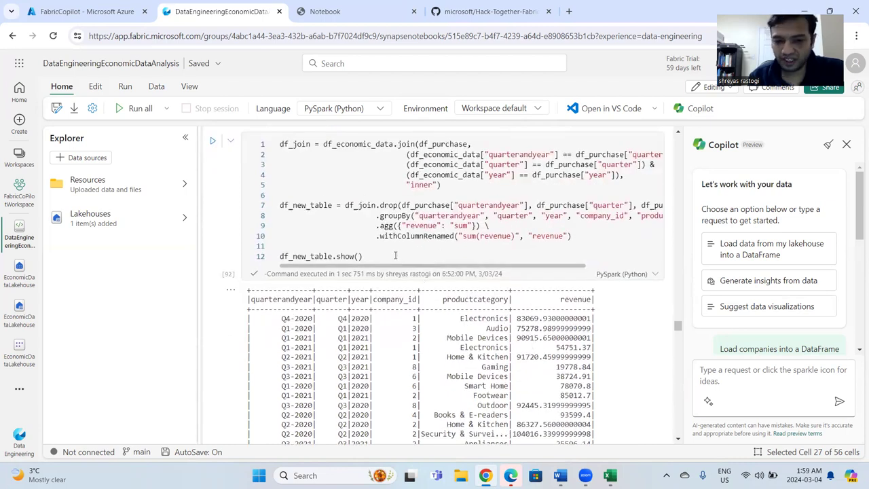
{"action": "scroll", "coordinate": [395, 255], "scroll_direction": "down", "scroll_amount": 1}
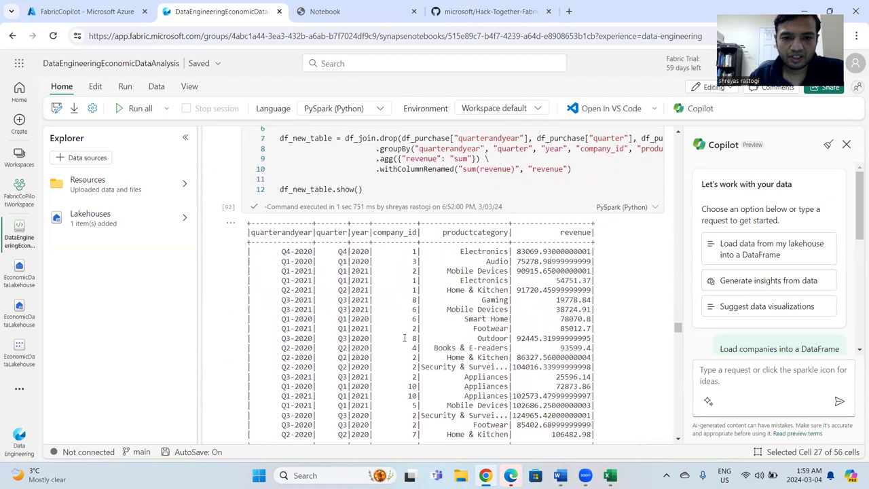
{"action": "scroll", "coordinate": [404, 338], "scroll_direction": "down", "scroll_amount": 3}
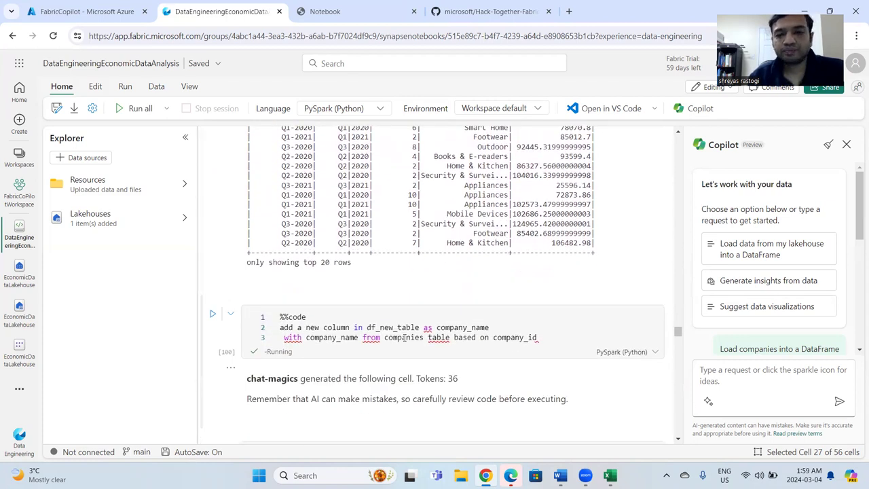
{"action": "scroll", "coordinate": [366, 280], "scroll_direction": "up", "scroll_amount": 3}
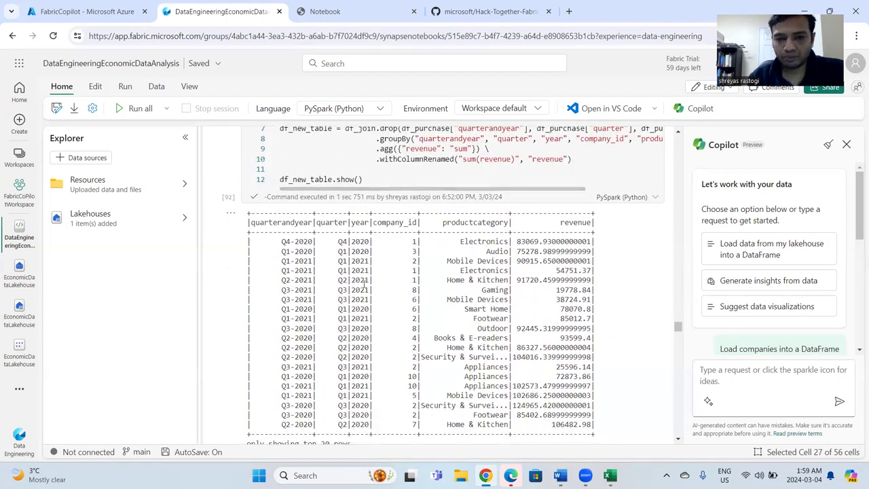
{"action": "scroll", "coordinate": [364, 285], "scroll_direction": "down", "scroll_amount": 1}
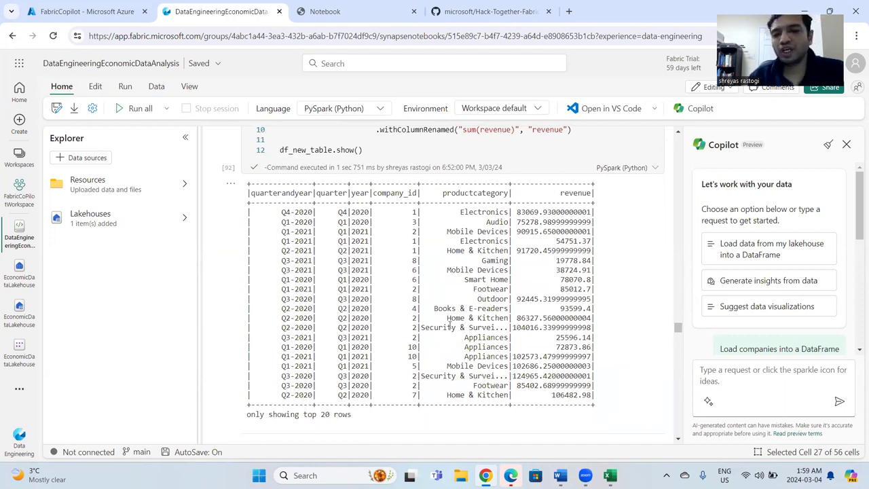
Review the prompt adding company_name to df_new_table from the companies table, and read the full generated join line.
{"action": "scroll", "coordinate": [450, 325], "scroll_direction": "down", "scroll_amount": 5}
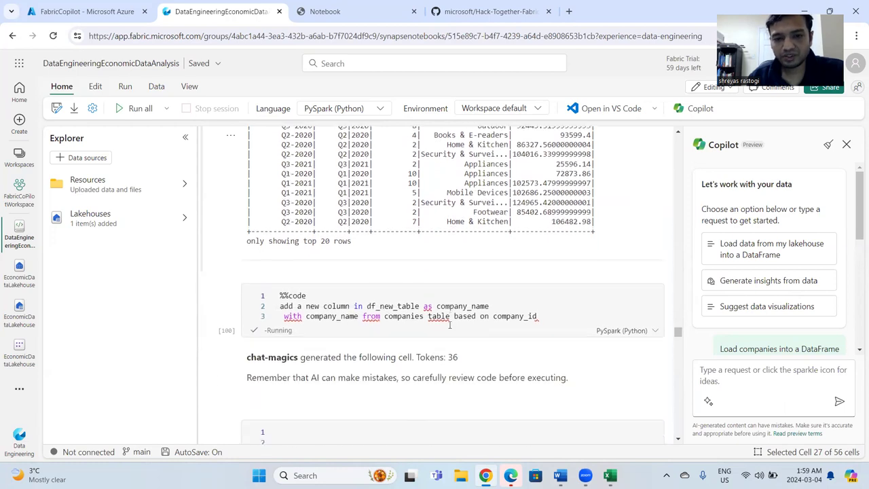
{"action": "left_click", "coordinate": [315, 296]}
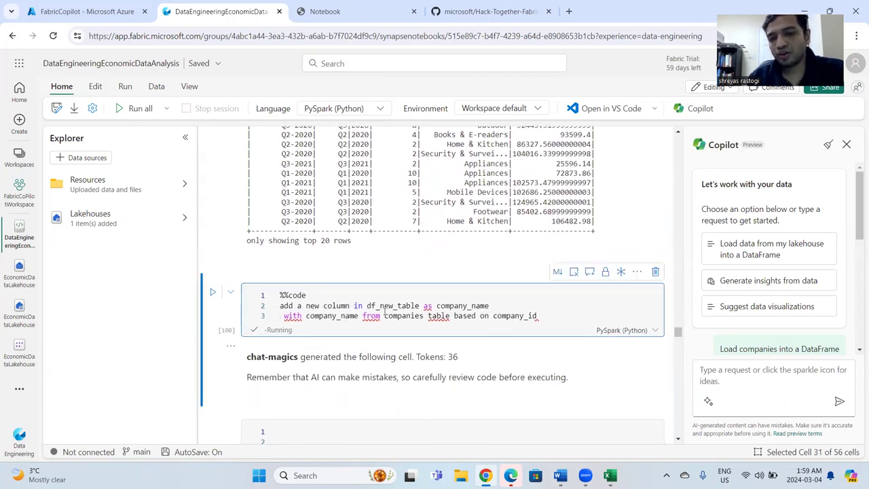
{"action": "mouse_move", "coordinate": [290, 315]}
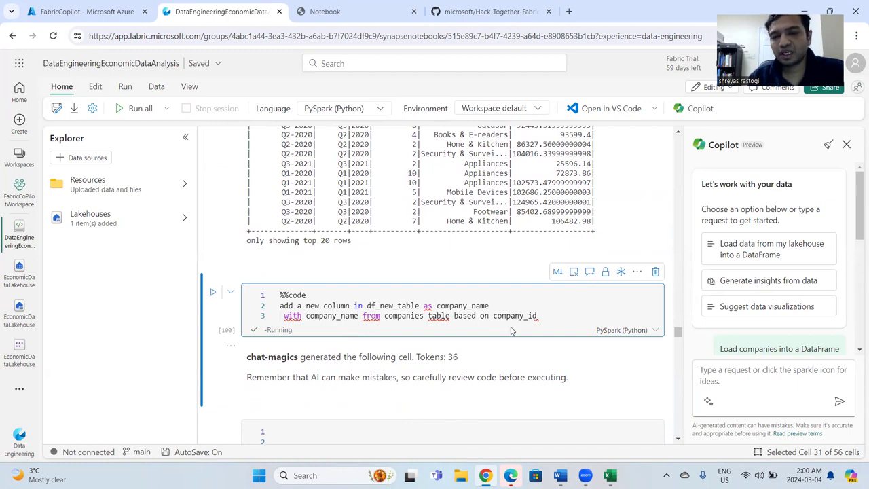
{"action": "scroll", "coordinate": [512, 331], "scroll_direction": "down", "scroll_amount": 3}
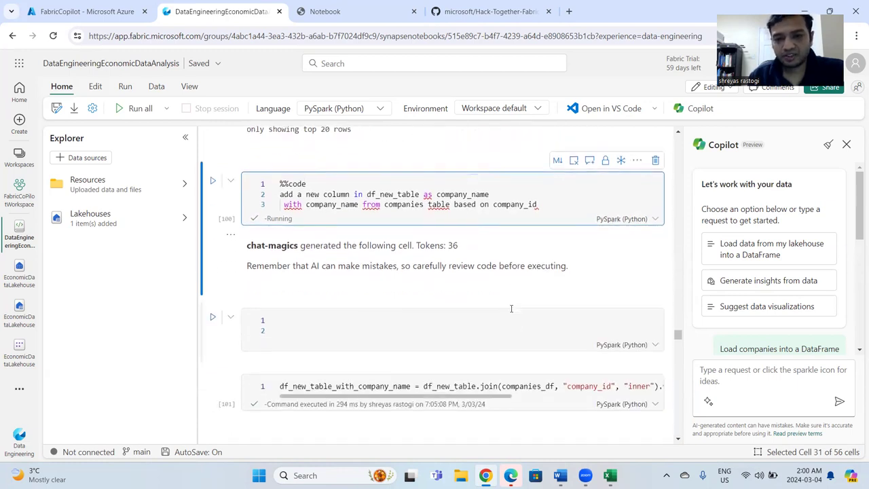
{"action": "scroll", "coordinate": [492, 332], "scroll_direction": "right", "scroll_amount": 1}
{"action": "left_click_drag", "start_coordinate": [492, 332], "coordinate": [576, 328]}
{"action": "scroll", "coordinate": [576, 328], "scroll_direction": "right", "scroll_amount": 2}
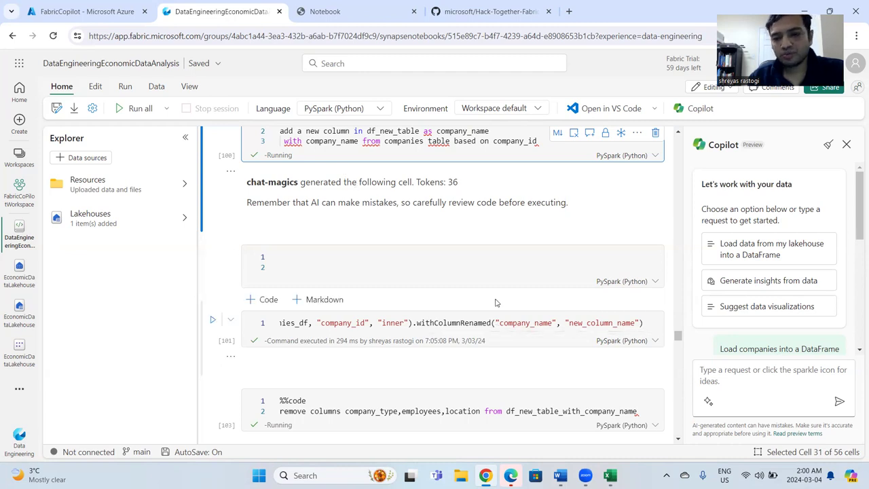
Review the prompt removing company_type, employees and location from df_new_table_with_company_name, its generated drop code and the displayed table.
{"action": "scroll", "coordinate": [480, 326], "scroll_direction": "down", "scroll_amount": 2}
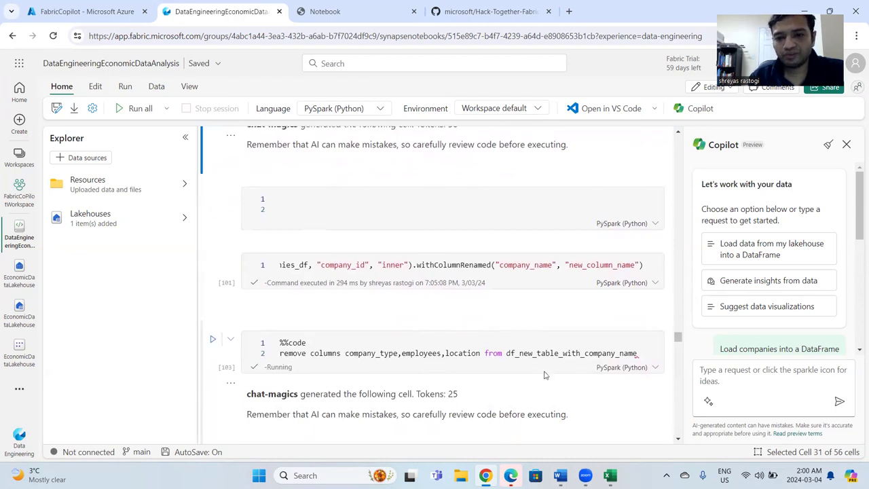
{"action": "scroll", "coordinate": [509, 376], "scroll_direction": "down", "scroll_amount": 2}
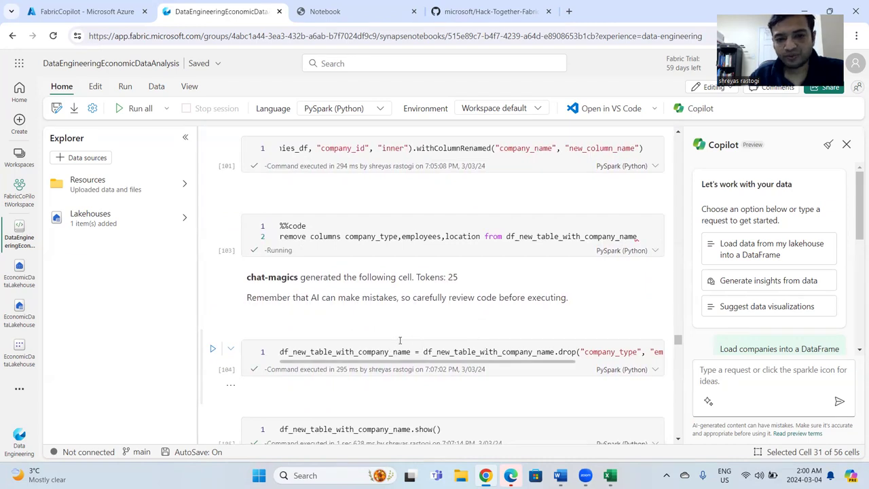
{"action": "left_click_drag", "start_coordinate": [408, 362], "coordinate": [361, 367]}
{"action": "scroll", "coordinate": [360, 299], "scroll_direction": "down", "scroll_amount": 3}
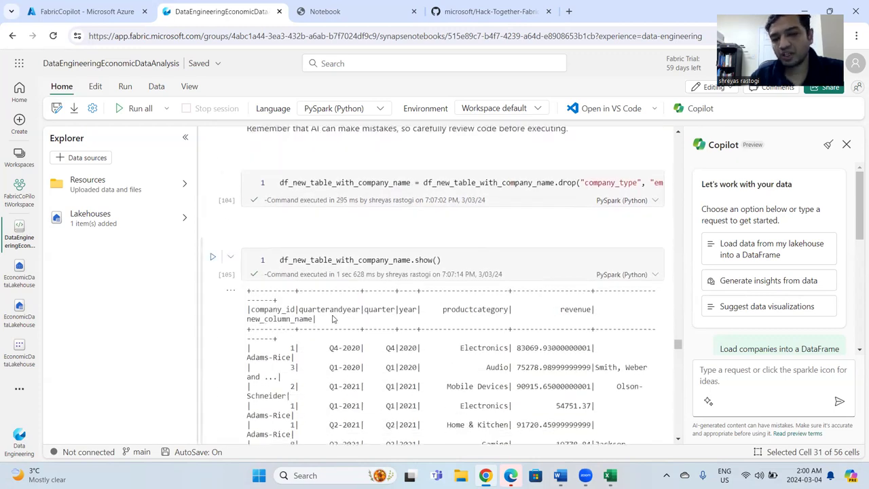
{"action": "scroll", "coordinate": [333, 319], "scroll_direction": "down", "scroll_amount": 1}
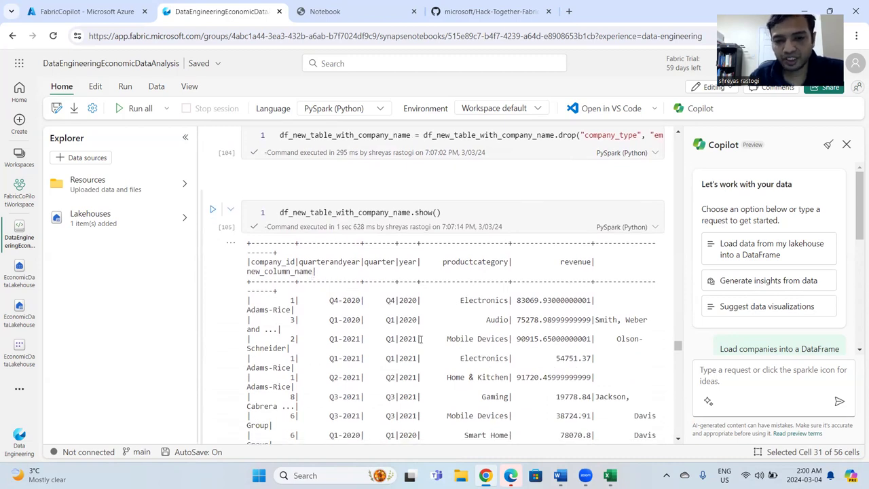
{"action": "scroll", "coordinate": [413, 326], "scroll_direction": "down", "scroll_amount": 3}
{"action": "scroll", "coordinate": [421, 337], "scroll_direction": "down", "scroll_amount": 7}
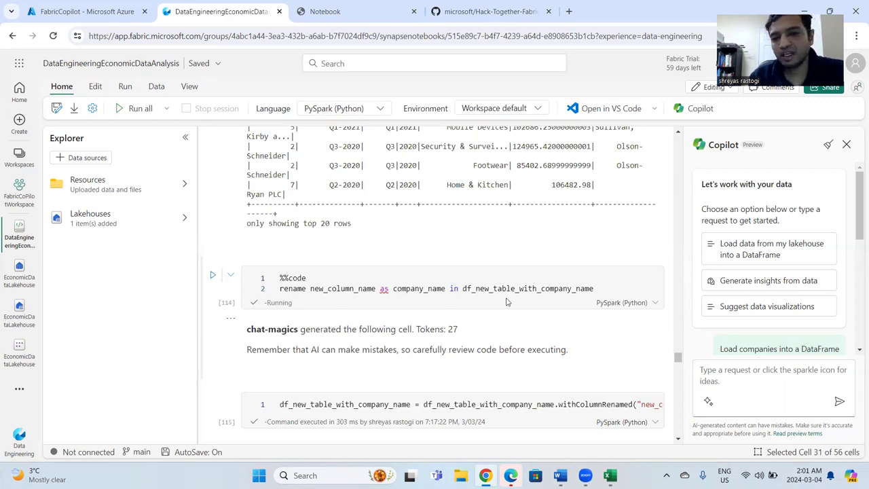
Examine the generated code renaming new_column_name to company_name and the df_new_table_with_company_name output beneath it.
{"action": "scroll", "coordinate": [567, 297], "scroll_direction": "down", "scroll_amount": 1}
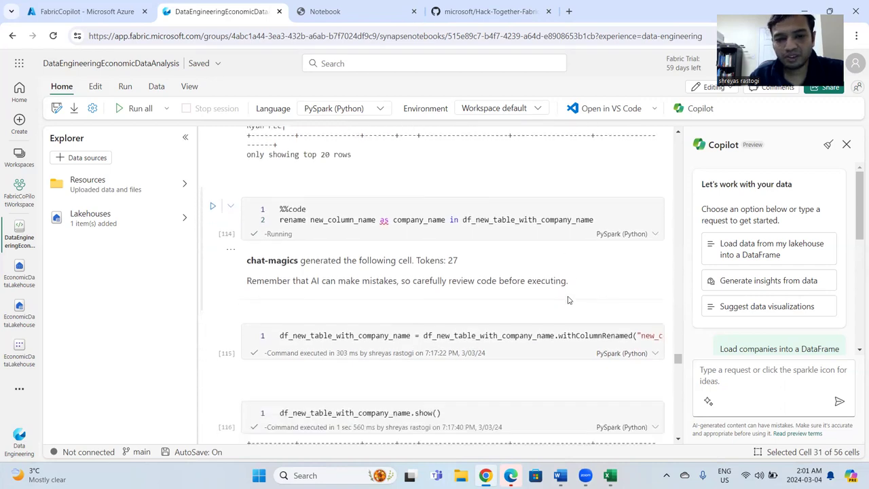
{"action": "scroll", "coordinate": [515, 331], "scroll_direction": "right", "scroll_amount": 1}
{"action": "scroll", "coordinate": [527, 377], "scroll_direction": "down", "scroll_amount": 2}
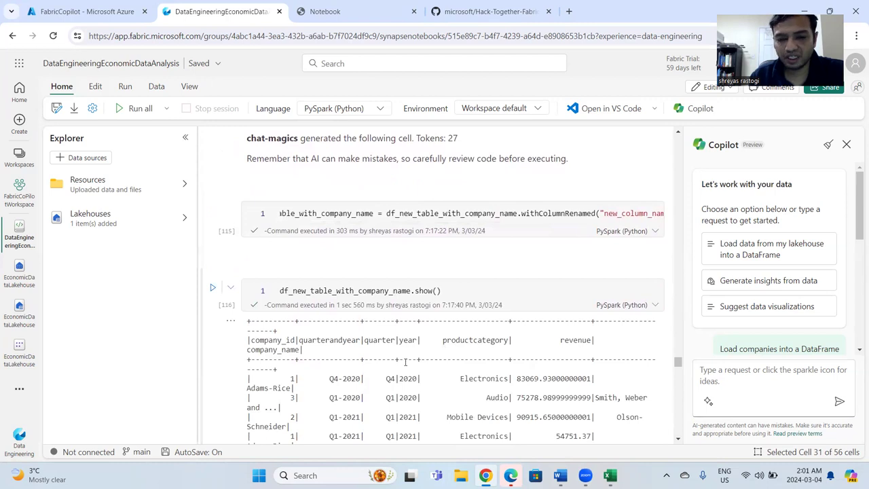
{"action": "scroll", "coordinate": [405, 363], "scroll_direction": "down", "scroll_amount": 4}
{"action": "scroll", "coordinate": [405, 367], "scroll_direction": "down", "scroll_amount": 4}
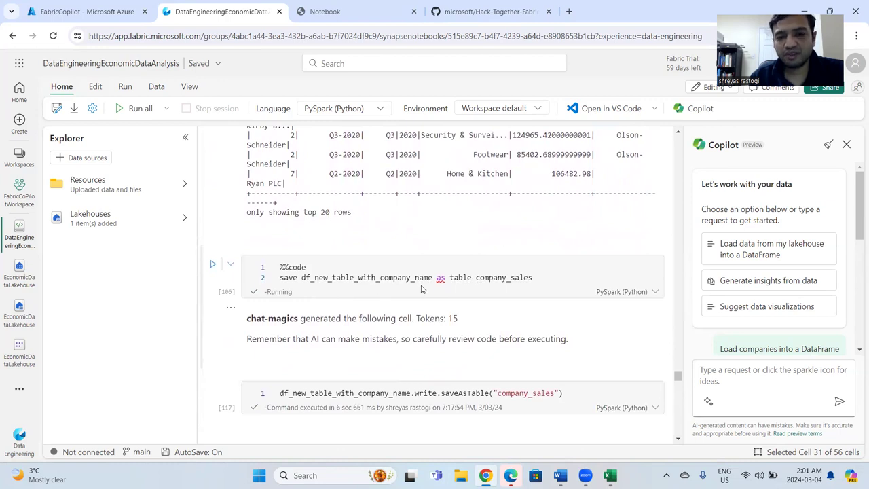
Review the prompts and generated code that save df_new_table_with_company_name as table company_sales and load it into a dataframe.
{"action": "left_click_drag", "start_coordinate": [535, 278], "coordinate": [475, 278]}
{"action": "left_click", "coordinate": [487, 297]}
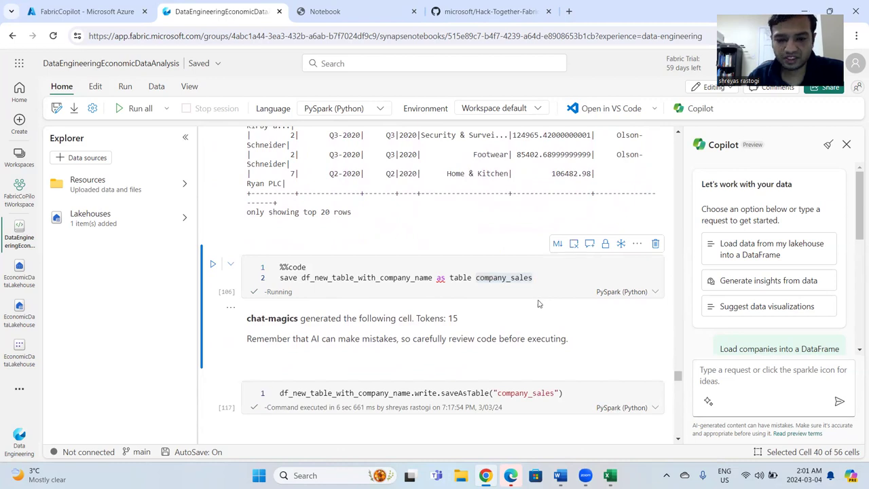
{"action": "scroll", "coordinate": [538, 305], "scroll_direction": "down", "scroll_amount": 2}
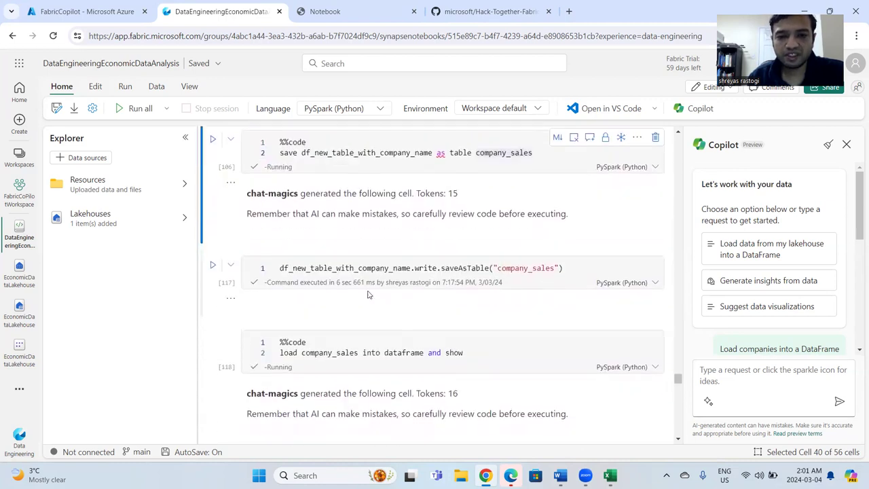
{"action": "scroll", "coordinate": [471, 323], "scroll_direction": "down", "scroll_amount": 1}
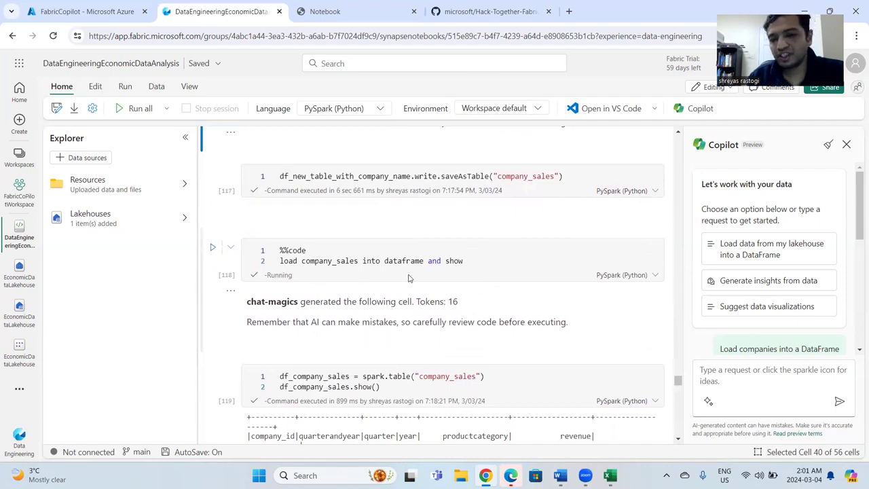
{"action": "scroll", "coordinate": [492, 294], "scroll_direction": "down", "scroll_amount": 4}
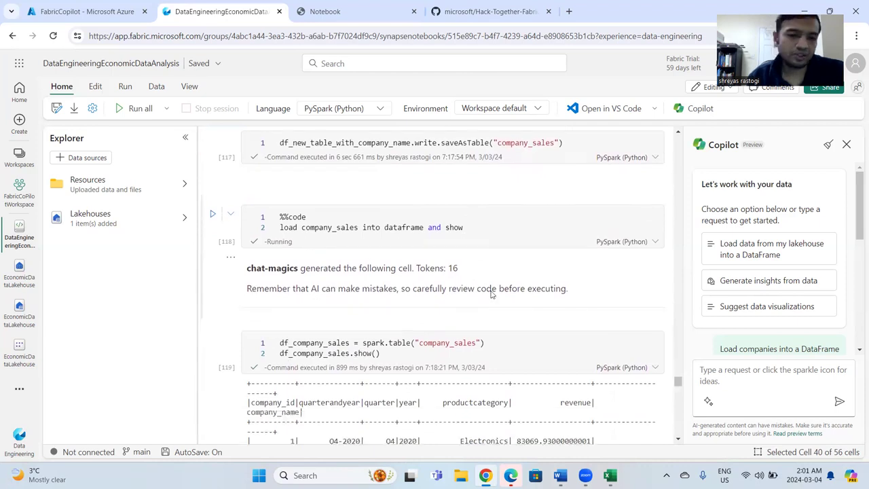
Compare the df_total_revenue output per company with the result of the prompt asking for Total_revenue in full number.
{"action": "scroll", "coordinate": [492, 294], "scroll_direction": "down", "scroll_amount": 5}
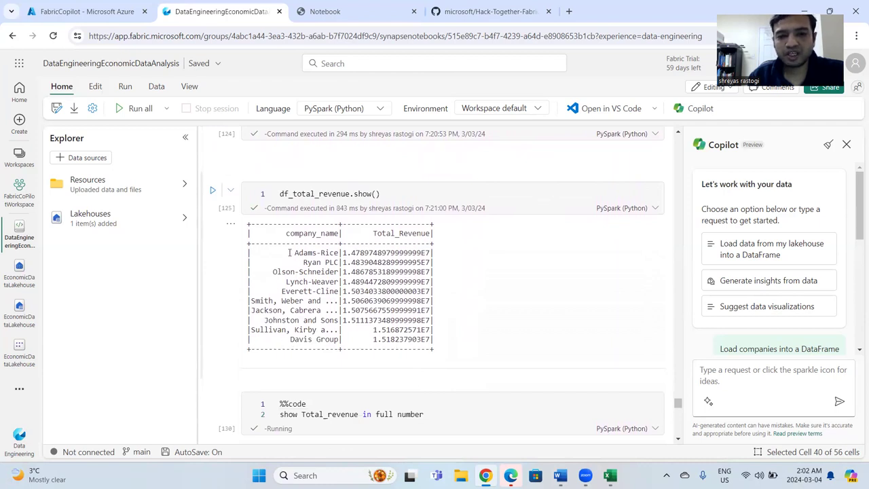
{"action": "scroll", "coordinate": [433, 271], "scroll_direction": "down", "scroll_amount": 3}
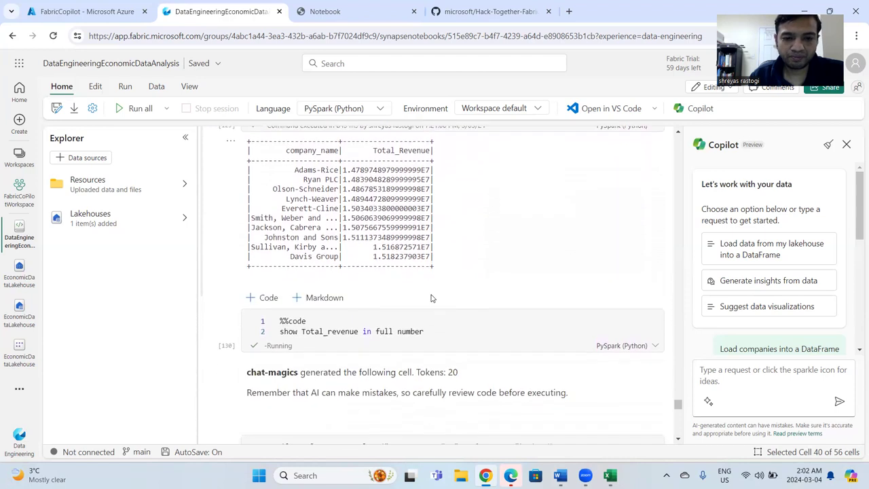
{"action": "scroll", "coordinate": [430, 296], "scroll_direction": "up", "scroll_amount": 2}
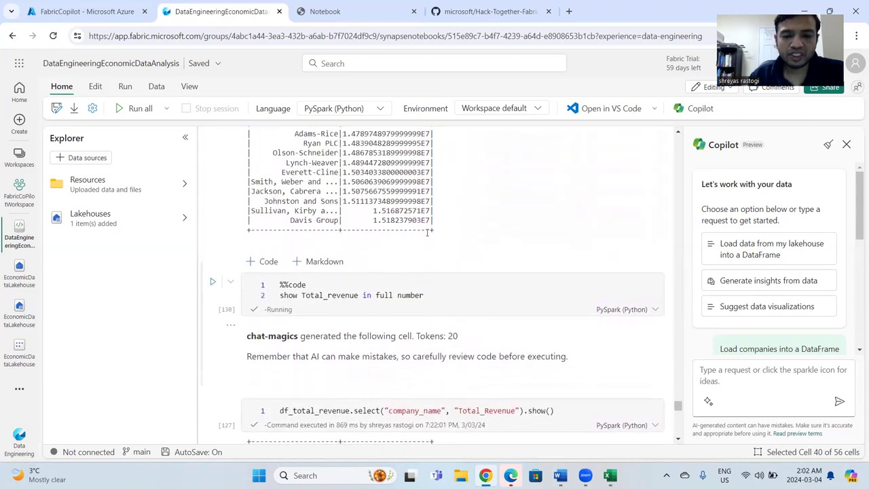
{"action": "scroll", "coordinate": [452, 294], "scroll_direction": "down", "scroll_amount": 1}
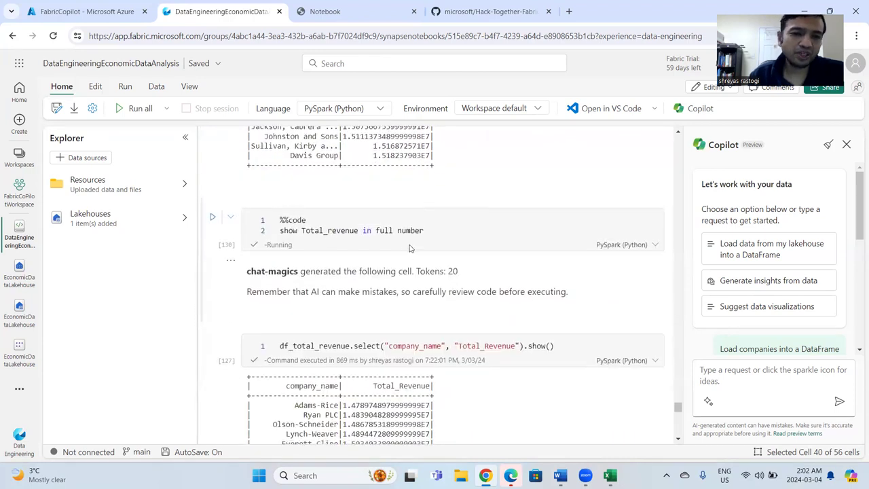
{"action": "scroll", "coordinate": [443, 264], "scroll_direction": "down", "scroll_amount": 2}
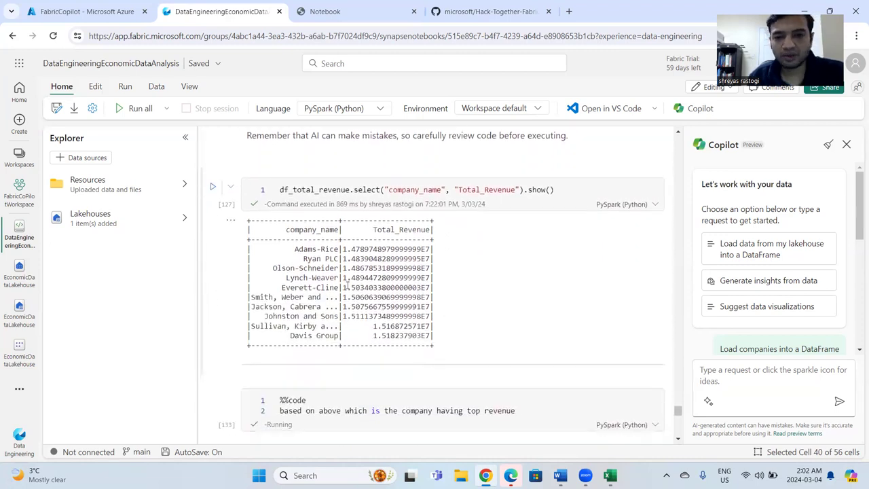
Inspect the prompt asking for the company with top revenue, the generated orderBy code and the returned company name.
{"action": "scroll", "coordinate": [468, 296], "scroll_direction": "down", "scroll_amount": 3}
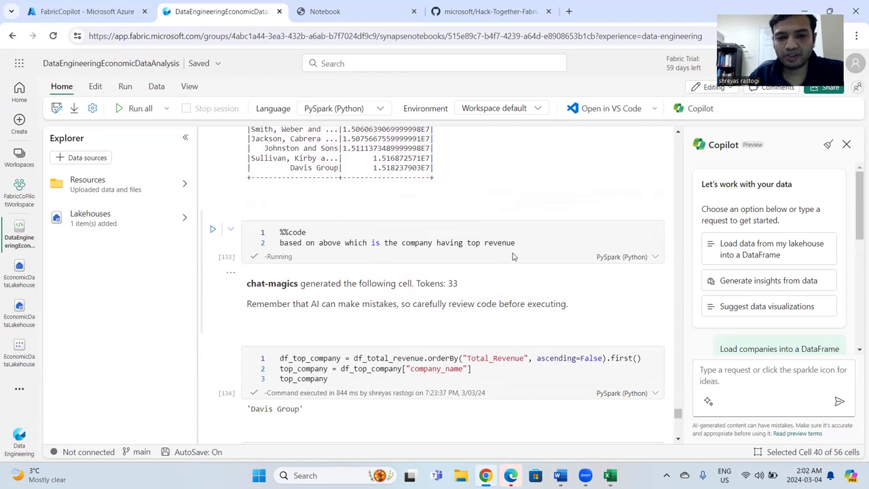
{"action": "scroll", "coordinate": [512, 256], "scroll_direction": "down", "scroll_amount": 2}
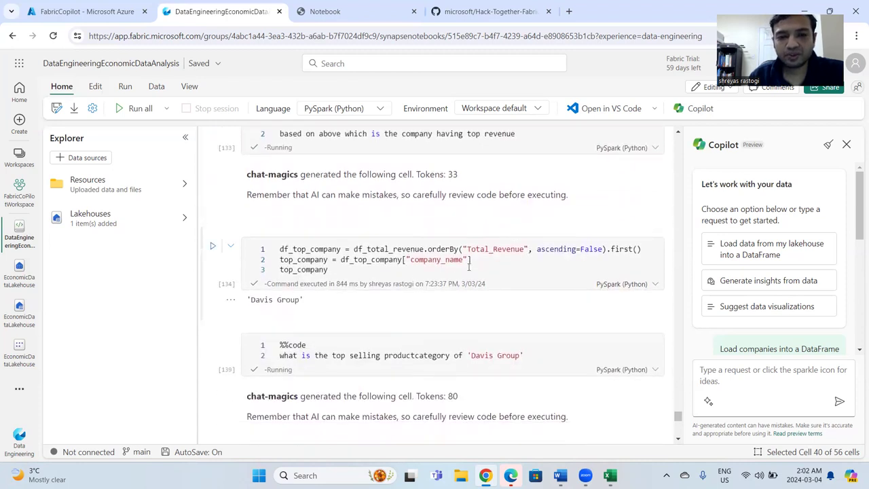
{"action": "left_click_drag", "start_coordinate": [310, 301], "coordinate": [248, 299]}
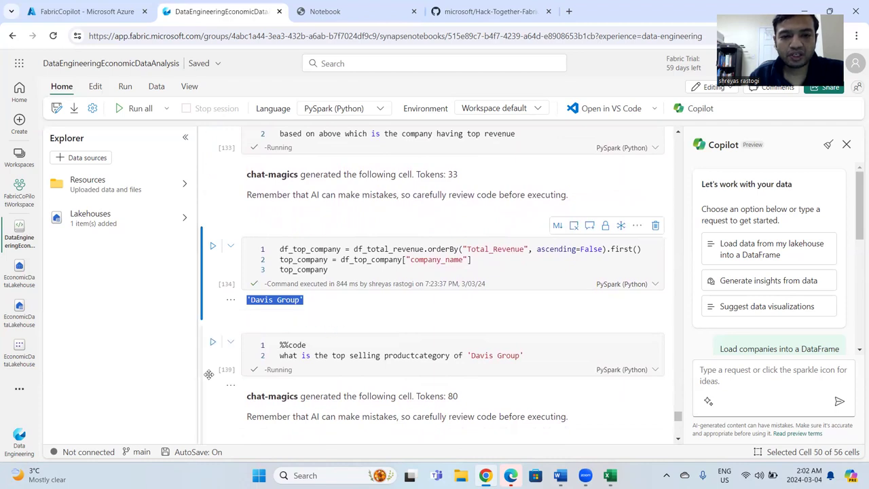
{"action": "left_click", "coordinate": [162, 379]}
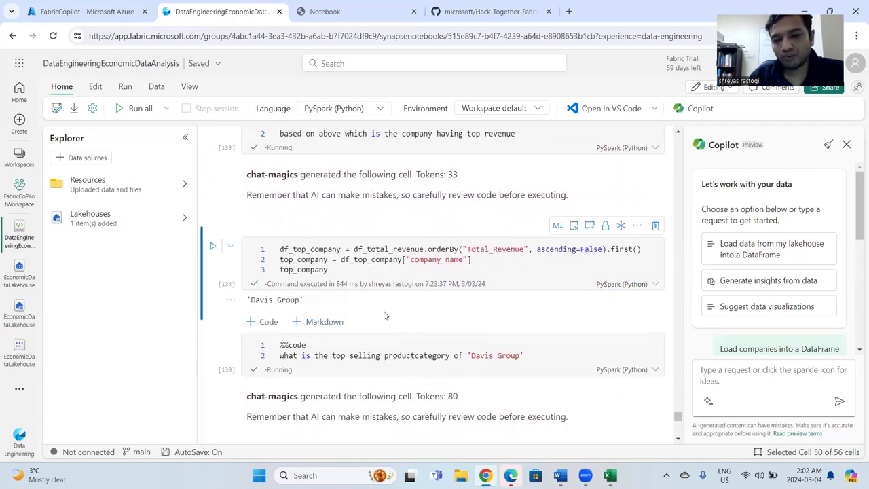
Review the prompt asking for the top selling productcategory of 'Davis Group', with its generated code and answer.
{"action": "scroll", "coordinate": [461, 319], "scroll_direction": "down", "scroll_amount": 1}
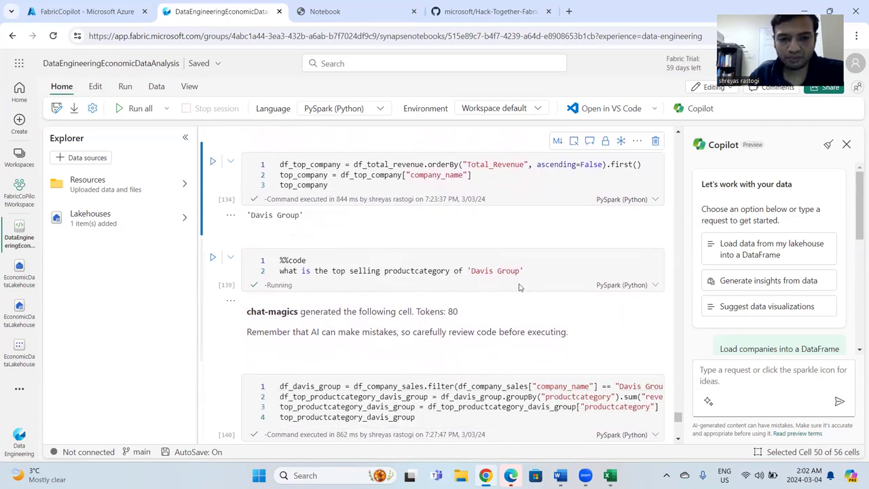
{"action": "scroll", "coordinate": [506, 295], "scroll_direction": "down", "scroll_amount": 1}
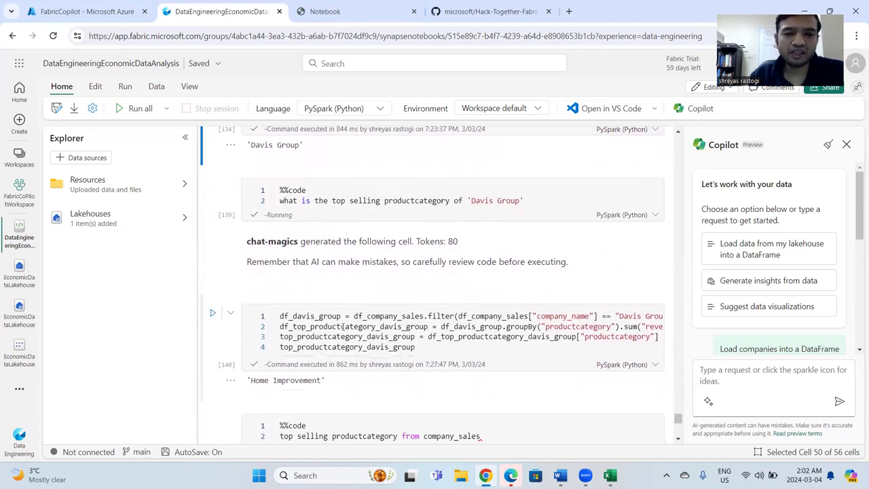
{"action": "scroll", "coordinate": [332, 304], "scroll_direction": "down", "scroll_amount": 3}
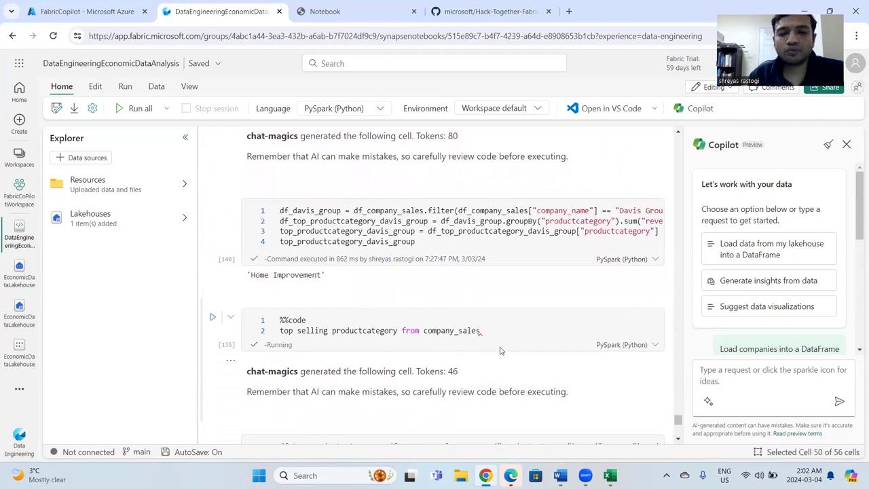
Examine the company_sales top-selling productcategory query and the 'Home & Kitchen' company query, highlighting the %%code magic in the latter's prompt.
{"action": "scroll", "coordinate": [500, 350], "scroll_direction": "down", "scroll_amount": 2}
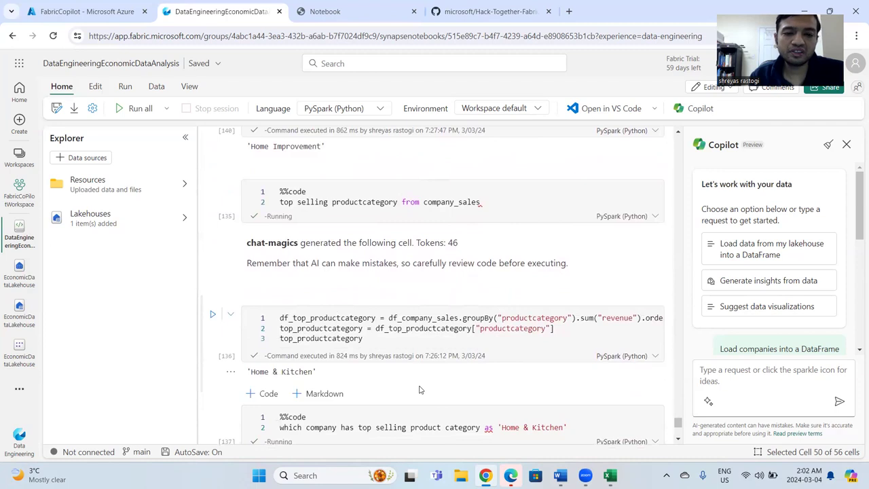
{"action": "scroll", "coordinate": [419, 384], "scroll_direction": "down", "scroll_amount": 2}
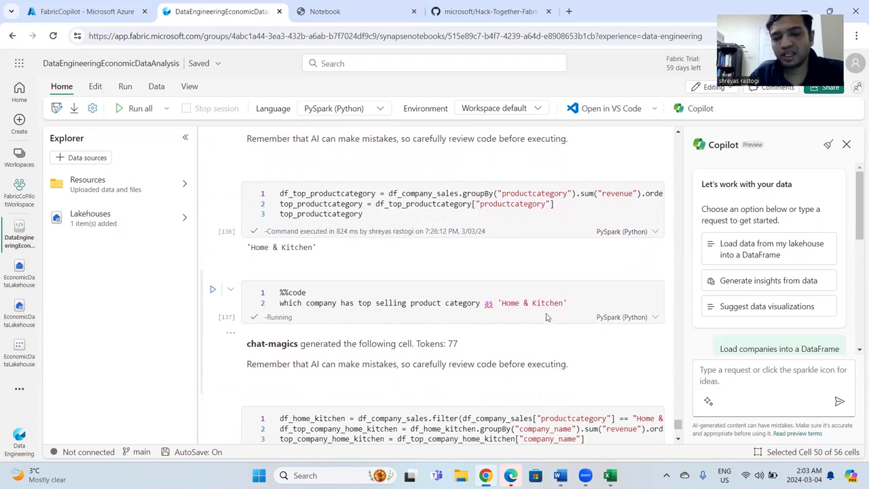
{"action": "scroll", "coordinate": [555, 338], "scroll_direction": "down", "scroll_amount": 2}
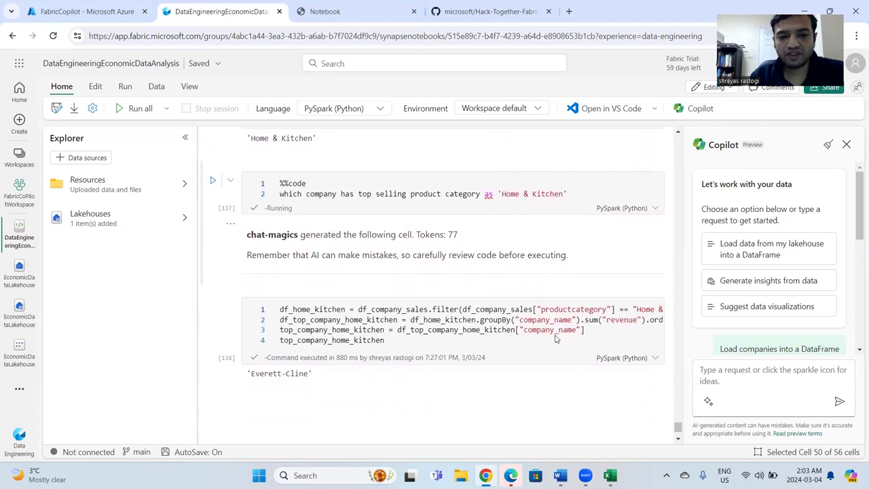
{"action": "mouse_move", "coordinate": [333, 388]}
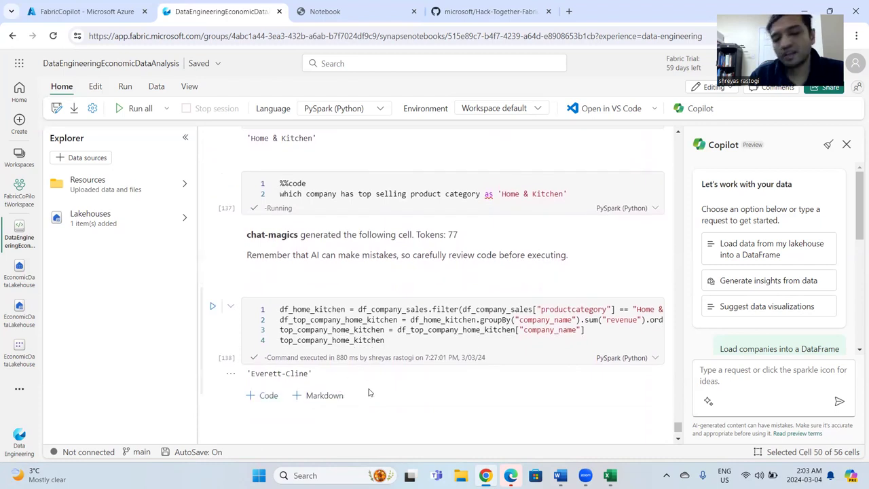
{"action": "scroll", "coordinate": [326, 285], "scroll_direction": "up", "scroll_amount": 2}
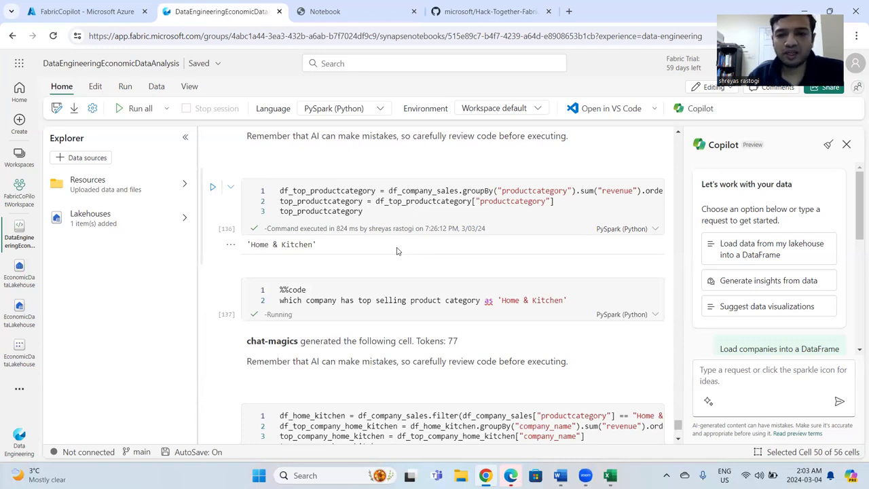
{"action": "double_click", "coordinate": [311, 287]}
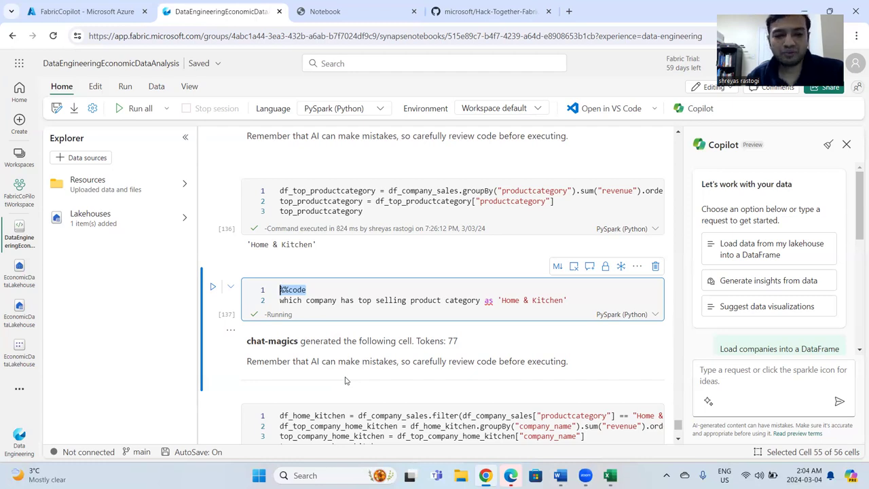
Switch to the Power BI experience, look through the recent items, and open the EconomicDataLakehouse SQL analytics endpoint.
{"action": "left_click", "coordinate": [19, 448]}
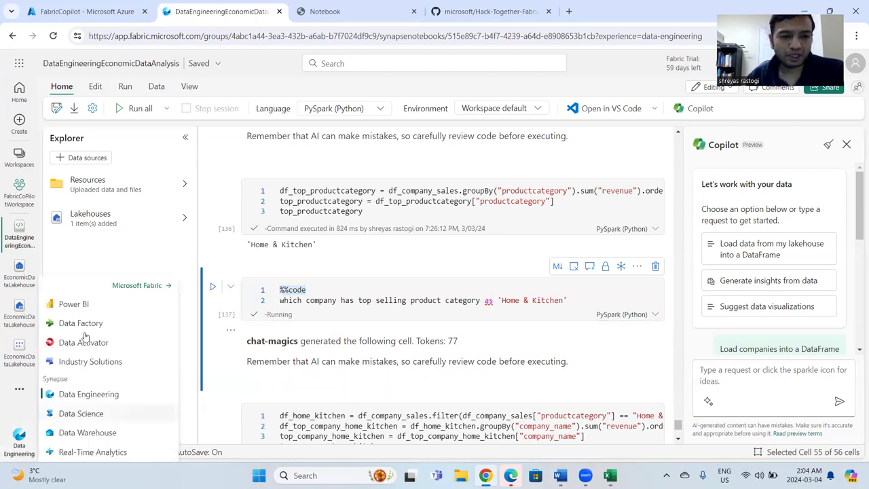
{"action": "left_click", "coordinate": [84, 307]}
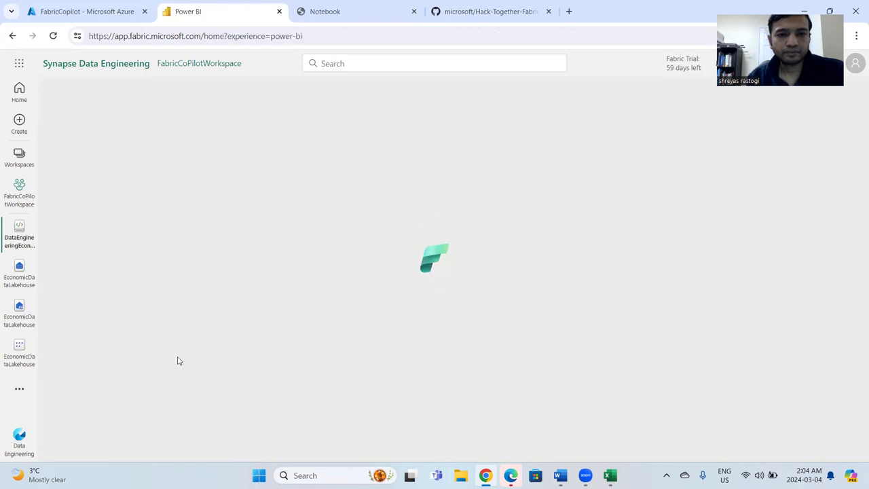
{"action": "scroll", "coordinate": [223, 373], "scroll_direction": "down", "scroll_amount": 3}
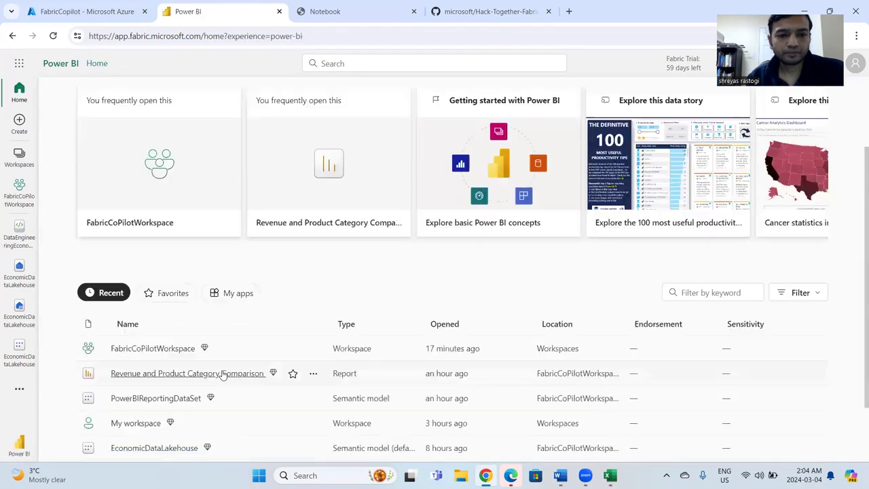
{"action": "scroll", "coordinate": [223, 373], "scroll_direction": "down", "scroll_amount": 1}
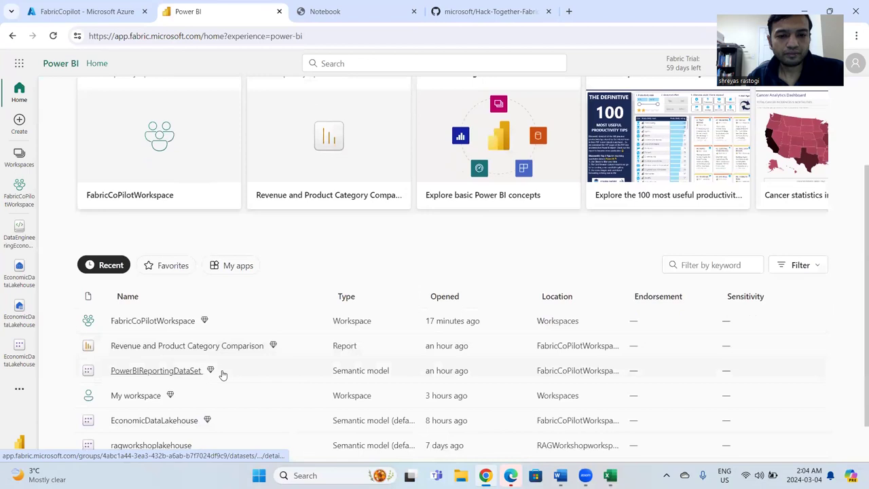
{"action": "left_click", "coordinate": [17, 284]}
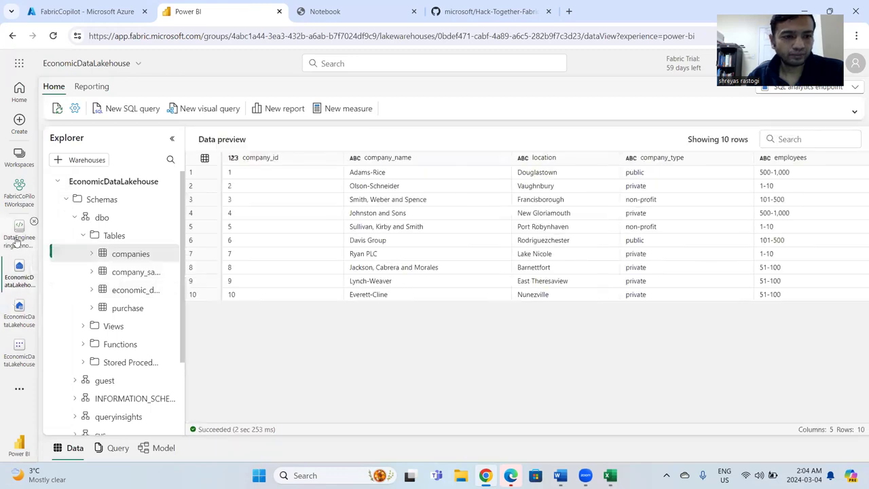
View the EconomicDataLakehouse files and open the Revenue and Product Category Comparison report from FabricCoPilotWorkspace.
{"action": "left_click", "coordinate": [19, 312]}
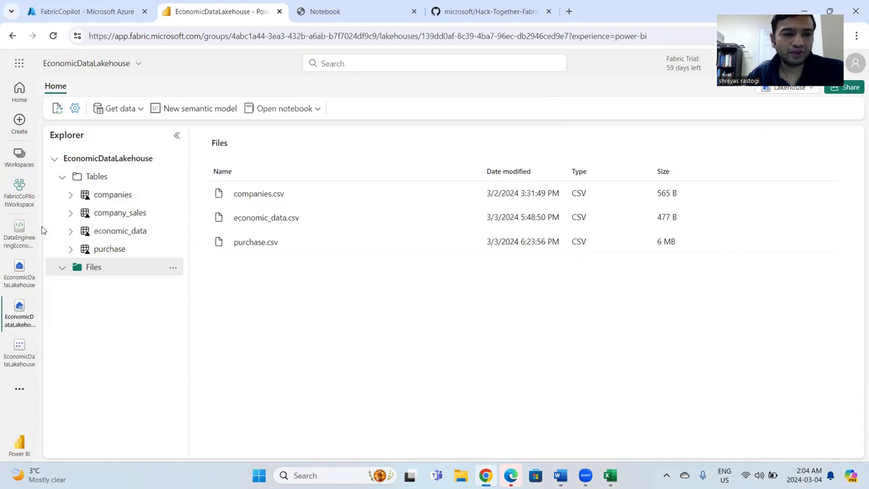
{"action": "left_click", "coordinate": [20, 204]}
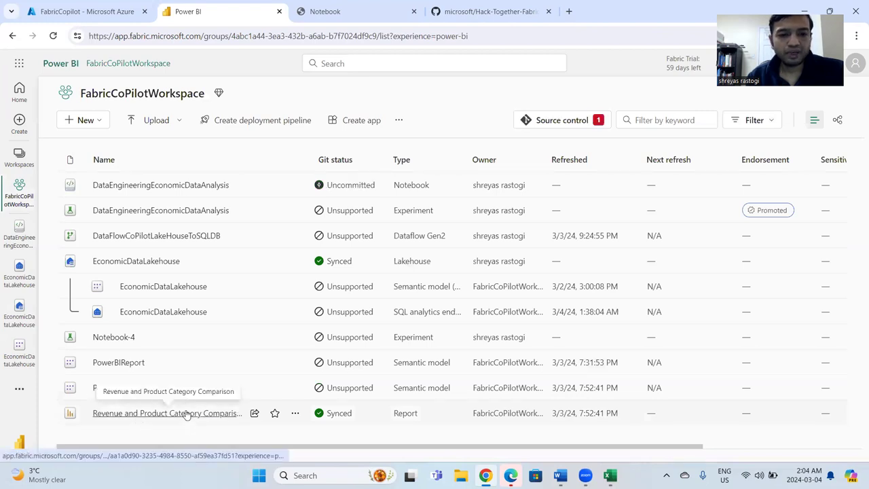
{"action": "left_click", "coordinate": [187, 414]}
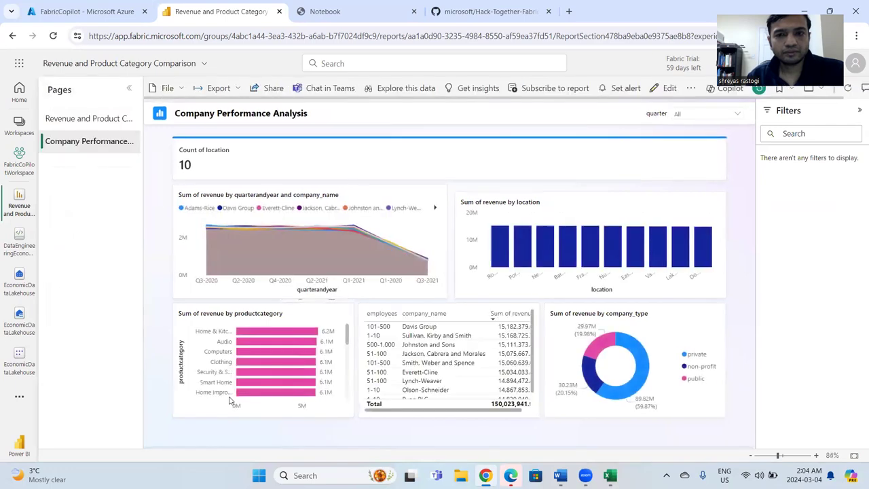
Show the report's Copilot pane briefly, close it and go to the Revenue and Product Category Comparison page.
{"action": "left_click", "coordinate": [722, 89]}
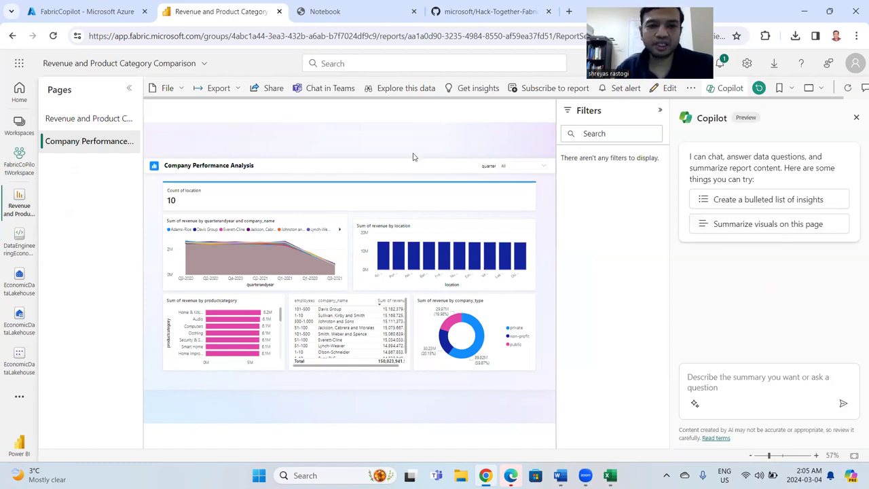
{"action": "left_click", "coordinate": [855, 118]}
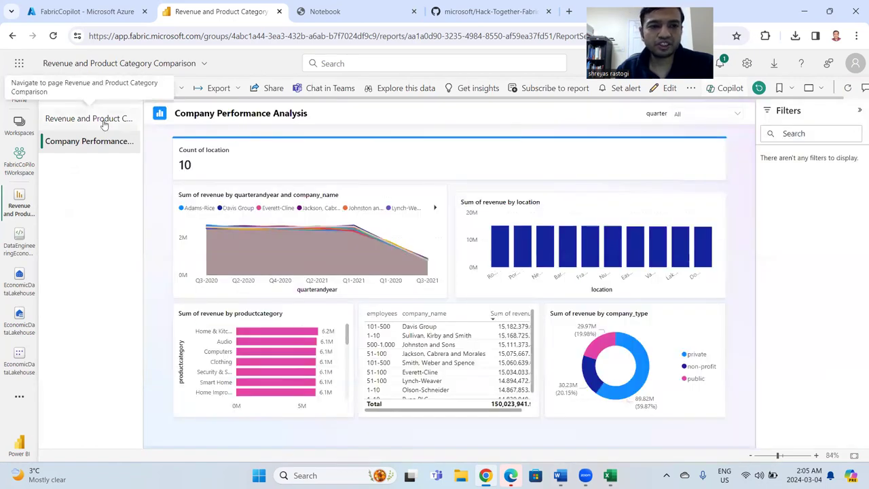
{"action": "left_click", "coordinate": [101, 120]}
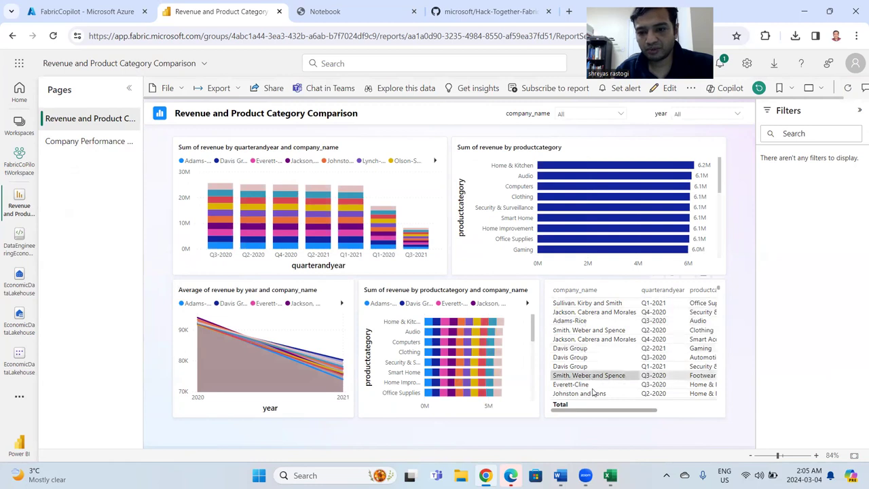
Sort the company revenue table by Sum of revenue ascending and back to descending, checking all its columns.
{"action": "scroll", "coordinate": [606, 411], "scroll_direction": "right", "scroll_amount": 3}
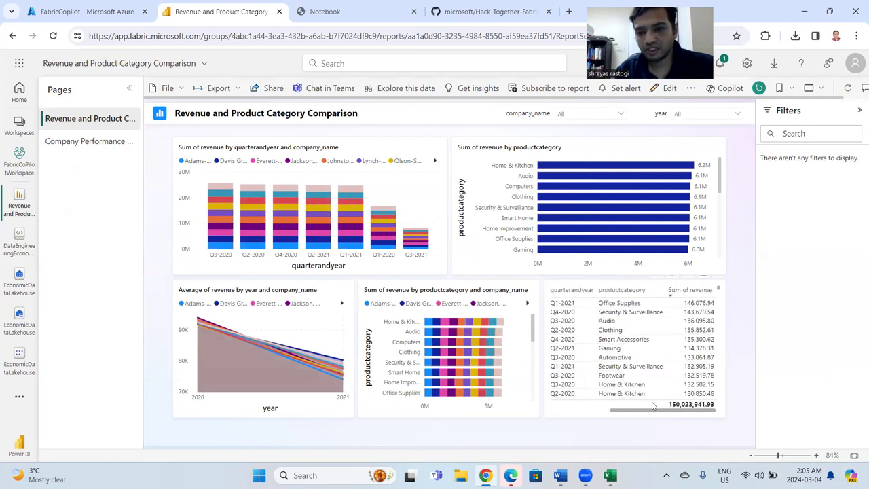
{"action": "left_click", "coordinate": [679, 294]}
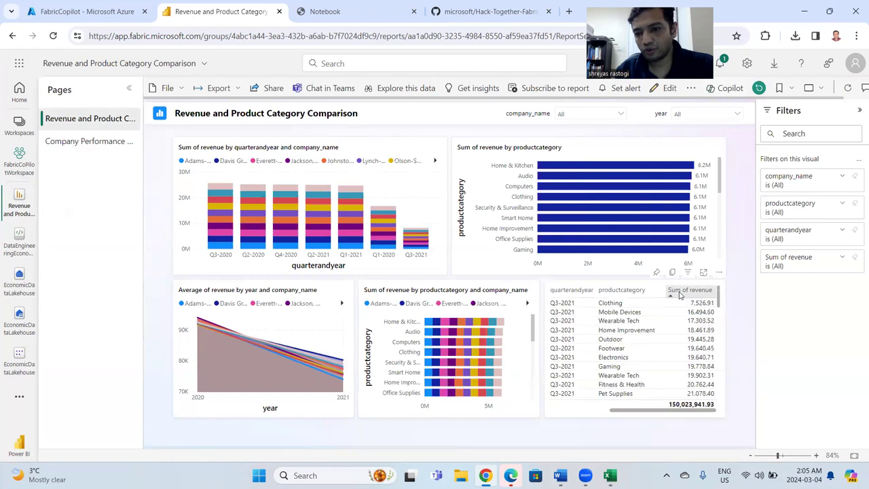
{"action": "left_click", "coordinate": [679, 294]}
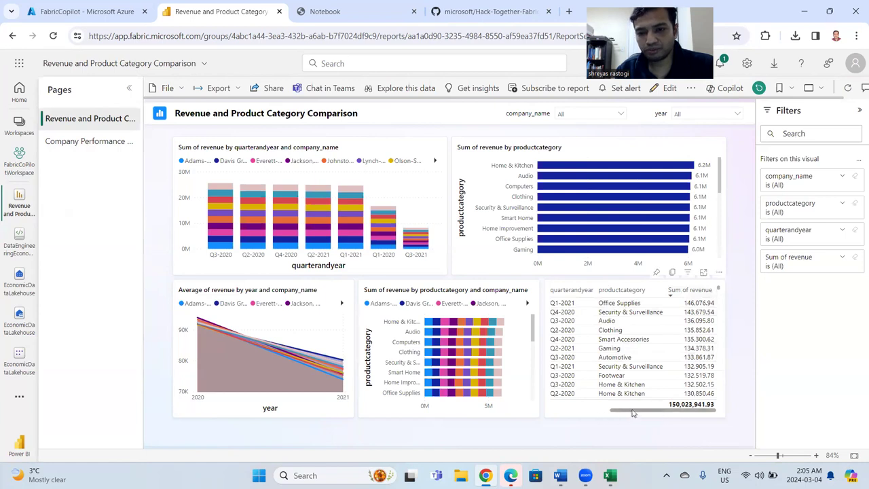
{"action": "left_click_drag", "start_coordinate": [639, 411], "coordinate": [577, 420]}
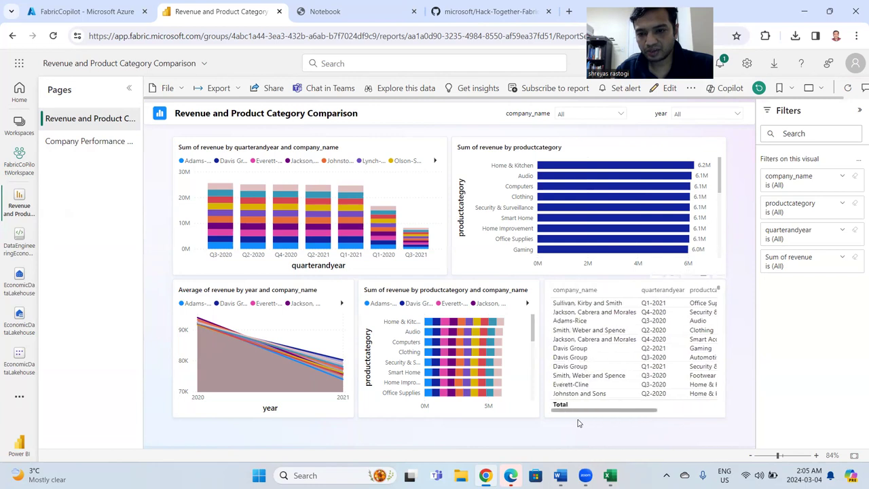
Cross-highlight the visuals by the Sullivan, Kirby and Smith row, the Smith, Weber and Spence Q2-2020 row, and Lynch-Weaver's Security & Surveillance segment.
{"action": "left_click", "coordinate": [611, 307]}
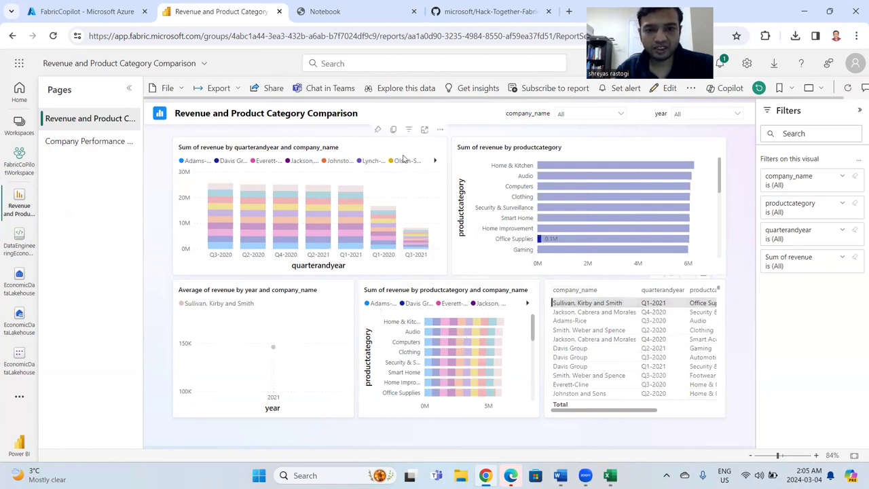
{"action": "left_click", "coordinate": [599, 330]}
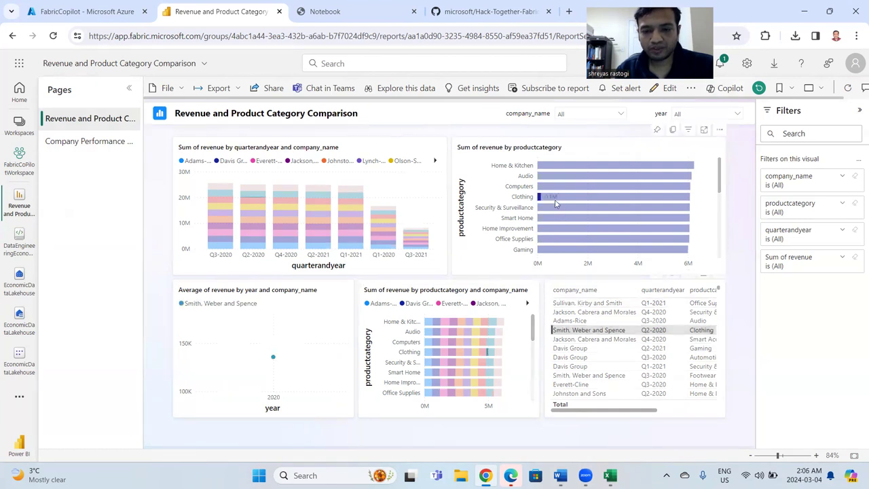
{"action": "left_click", "coordinate": [469, 364]}
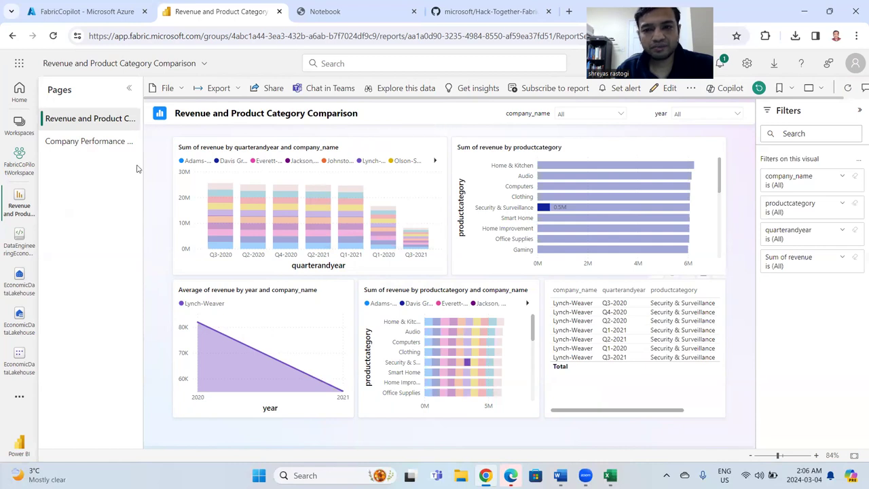
Go to the Company Performance Analysis page and sort its company table by Sum of revenue in ascending order.
{"action": "left_click", "coordinate": [65, 142]}
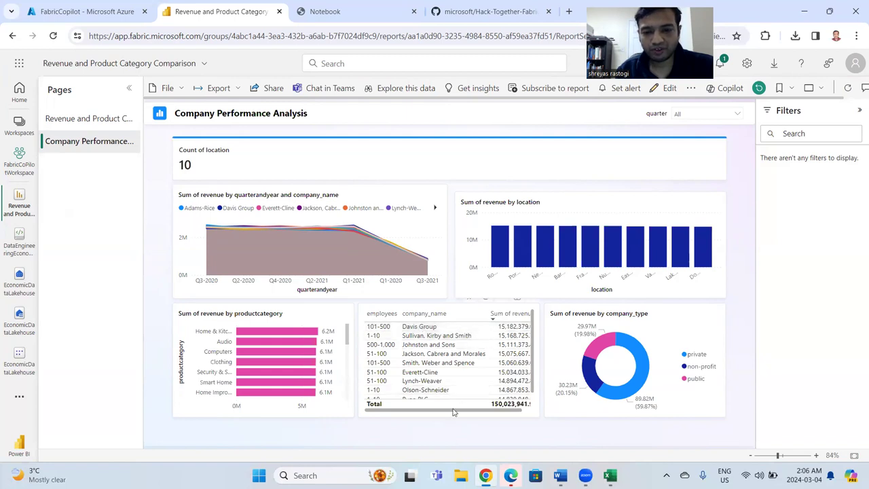
{"action": "left_click_drag", "start_coordinate": [453, 412], "coordinate": [481, 411]}
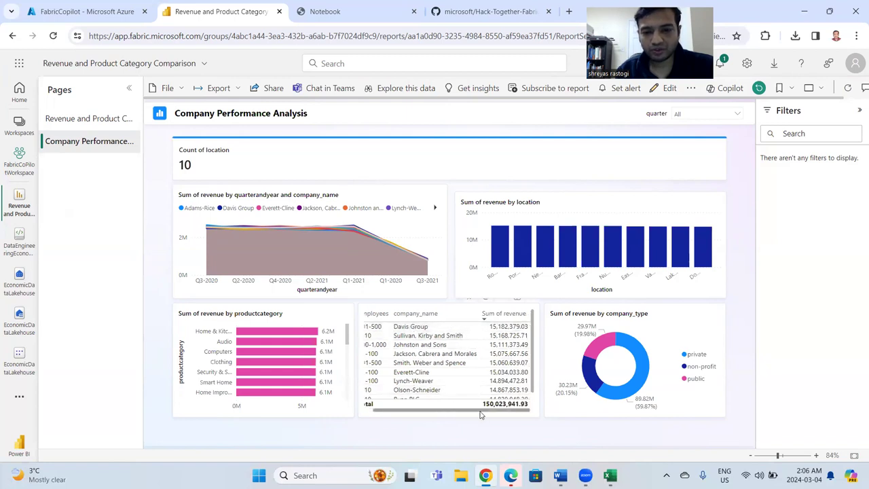
{"action": "left_click", "coordinate": [504, 314]}
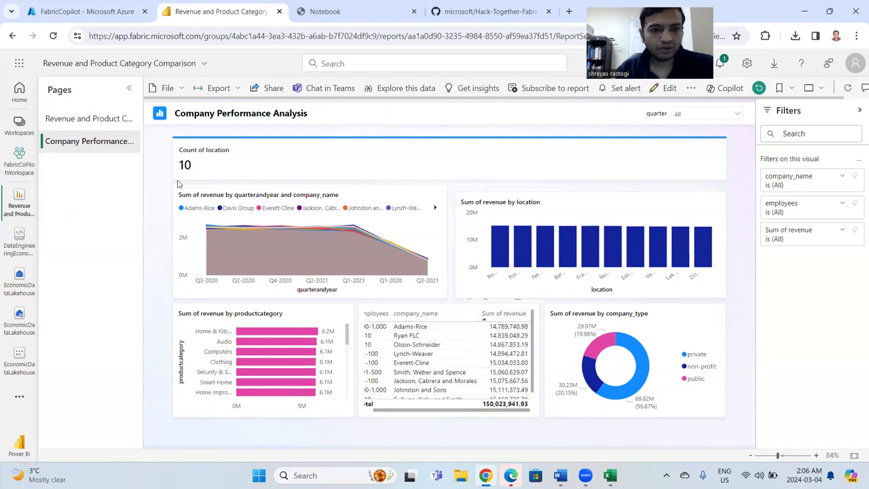
Filter the Revenue and Product Category Comparison page to year 2020 and inspect the Home & Kitchen revenue bars.
{"action": "left_click", "coordinate": [68, 119]}
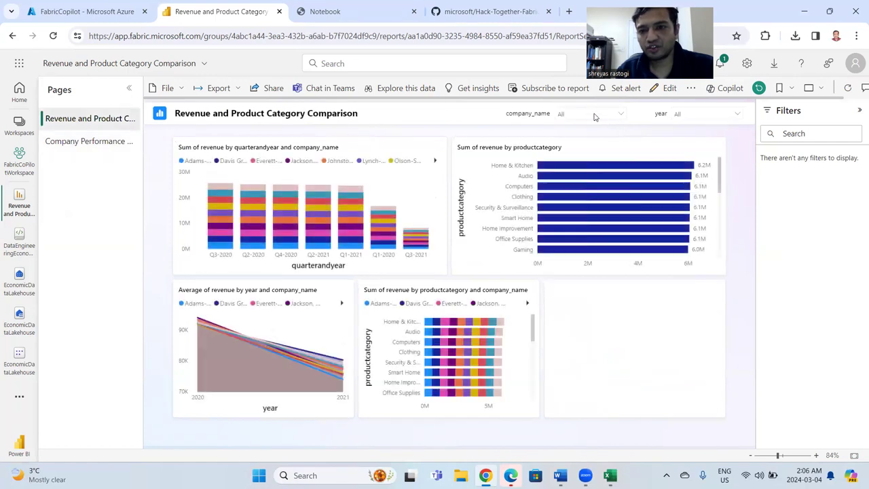
{"action": "left_click", "coordinate": [695, 118]}
{"action": "left_click", "coordinate": [679, 125]}
{"action": "left_click", "coordinate": [679, 137]}
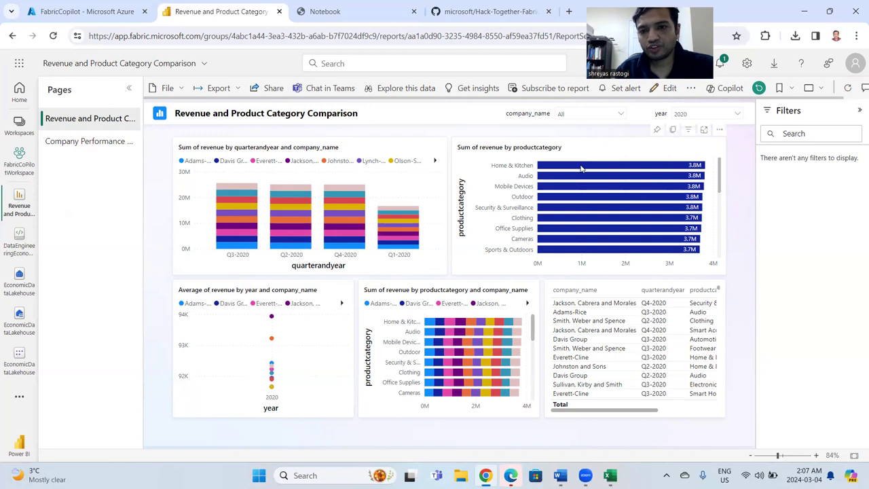
{"action": "mouse_move", "coordinate": [545, 167]}
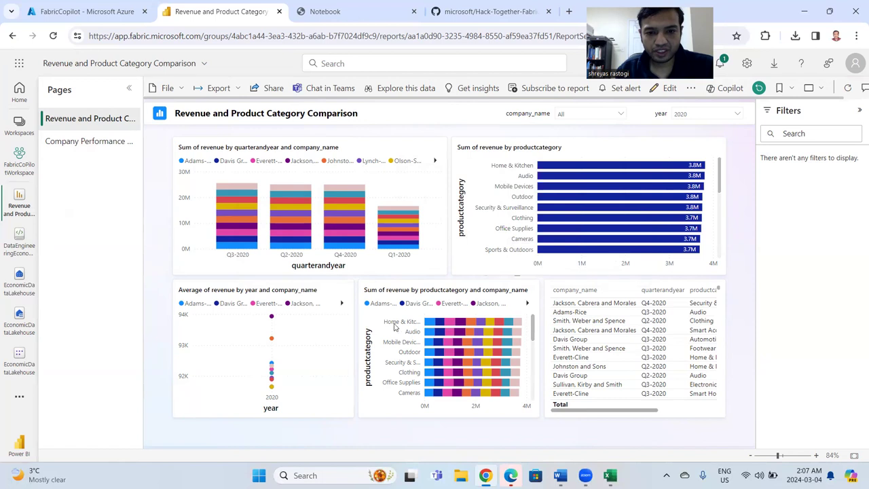
{"action": "mouse_move", "coordinate": [429, 325]}
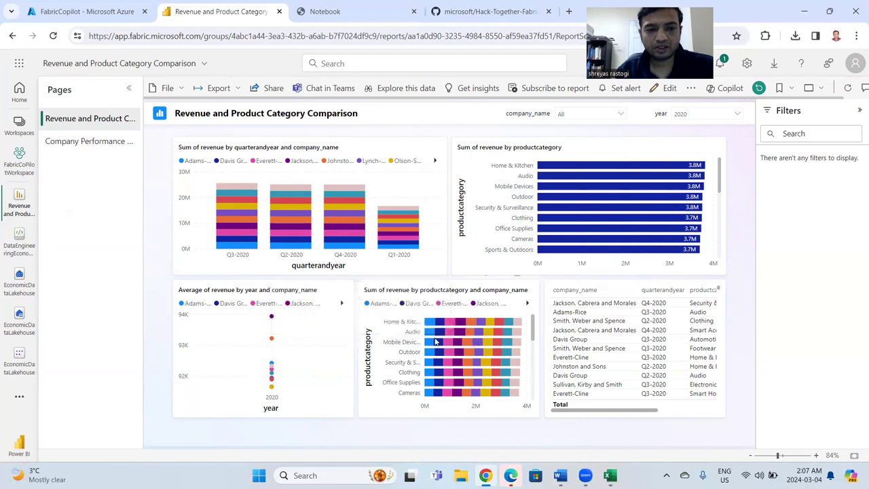
Filter the Company Performance Analysis page to quarter Q1.
{"action": "left_click", "coordinate": [77, 144]}
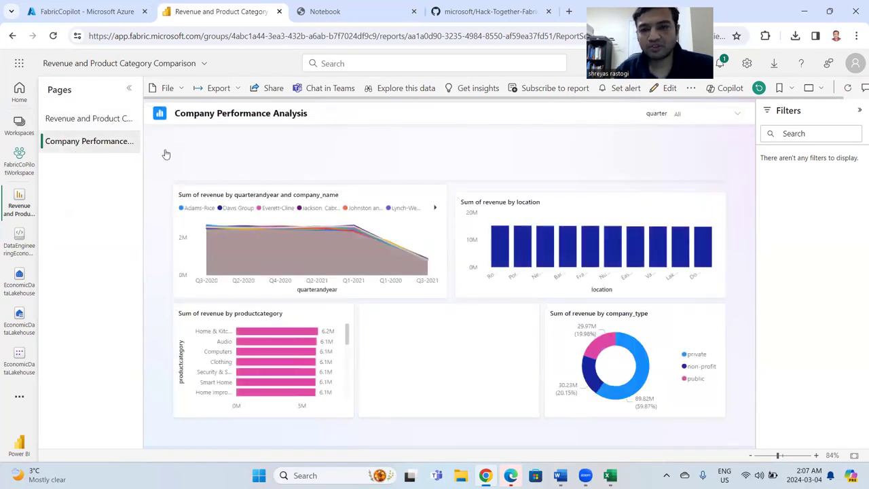
{"action": "left_click", "coordinate": [692, 117]}
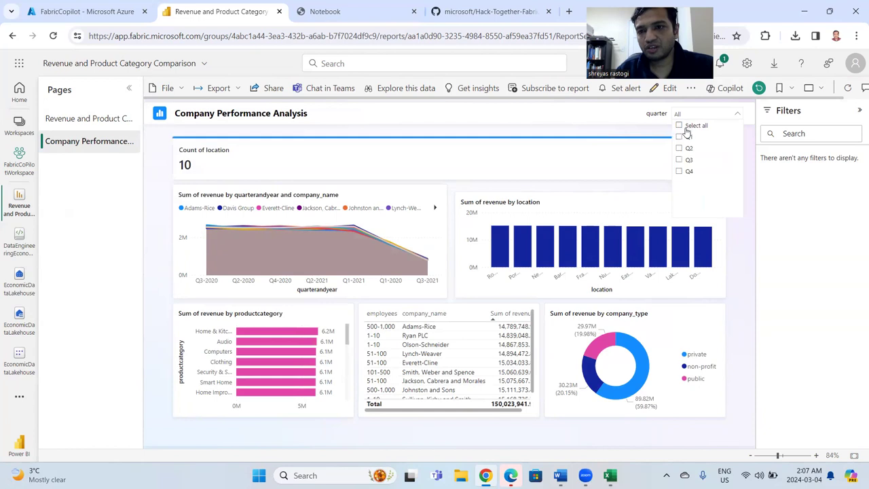
{"action": "left_click", "coordinate": [736, 259]}
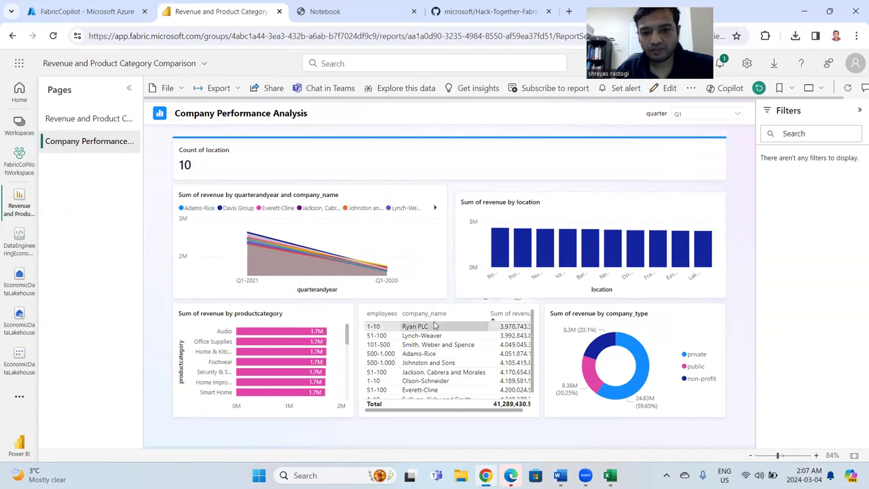
Sort the company table by Sum of revenue descending and select Davis Group to inspect its revenue by quarter and location.
{"action": "left_click", "coordinate": [500, 317]}
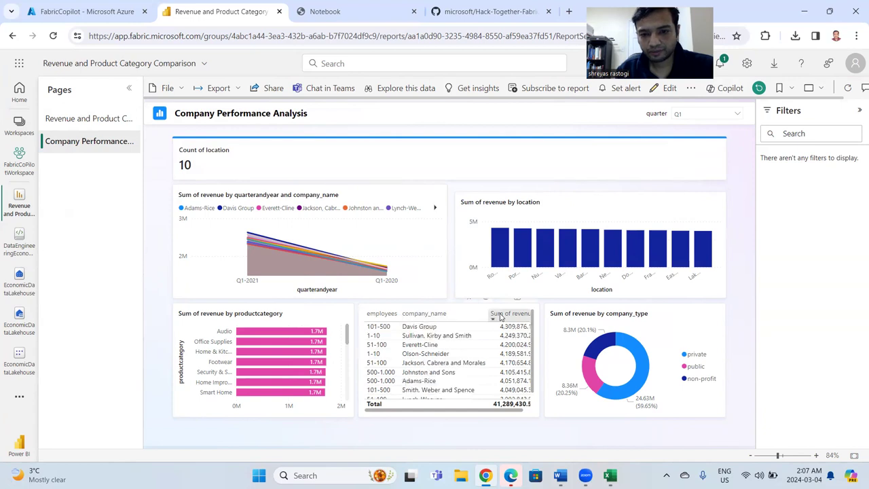
{"action": "left_click", "coordinate": [444, 328]}
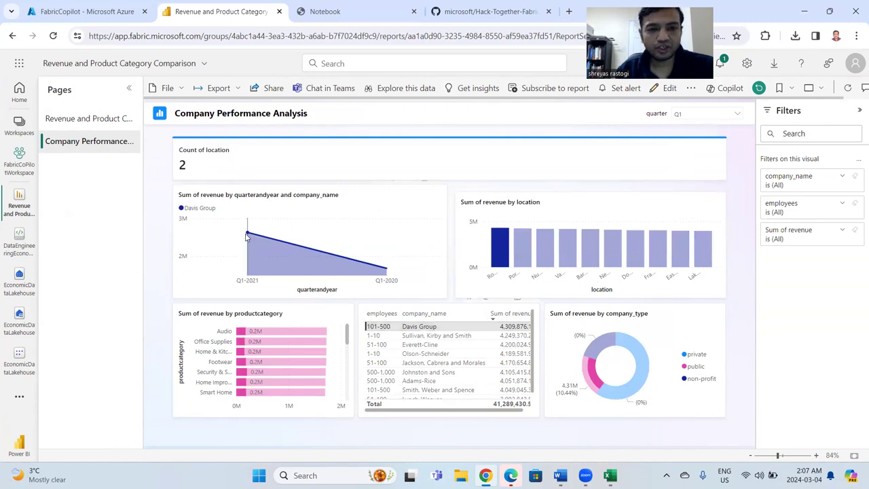
{"action": "mouse_move", "coordinate": [247, 235]}
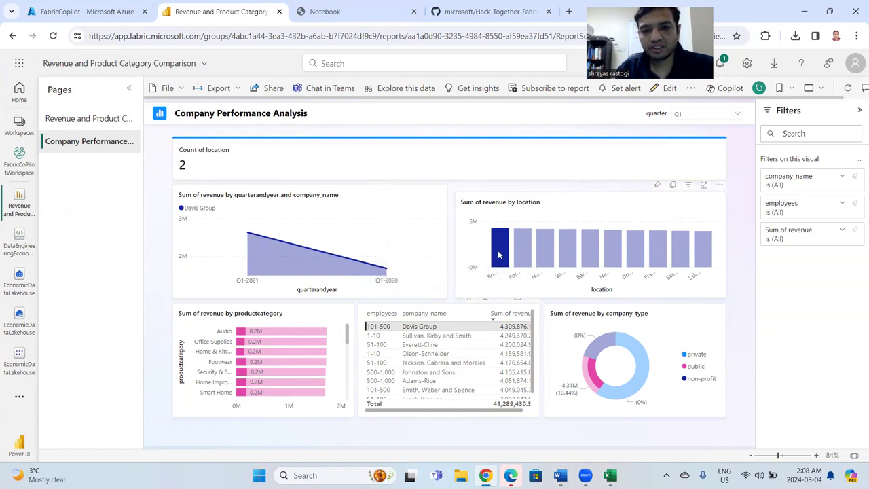
{"action": "mouse_move", "coordinate": [501, 254]}
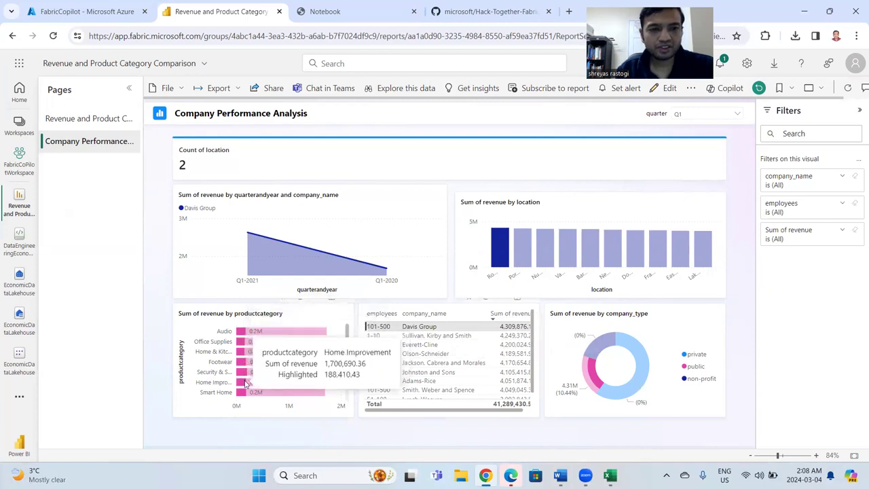
Reset the quarter filter to all quarters and inspect the company_type revenue donut for Davis Group.
{"action": "left_click", "coordinate": [690, 115]}
{"action": "left_click", "coordinate": [679, 125]}
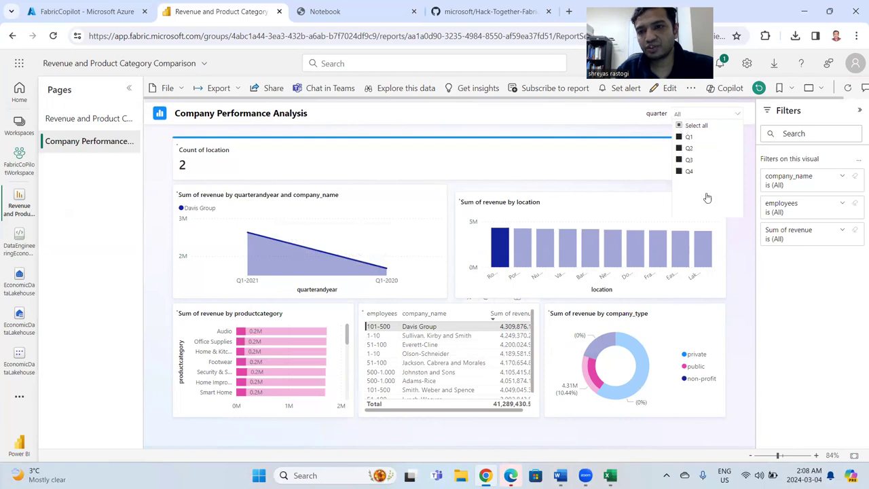
{"action": "left_click", "coordinate": [735, 239]}
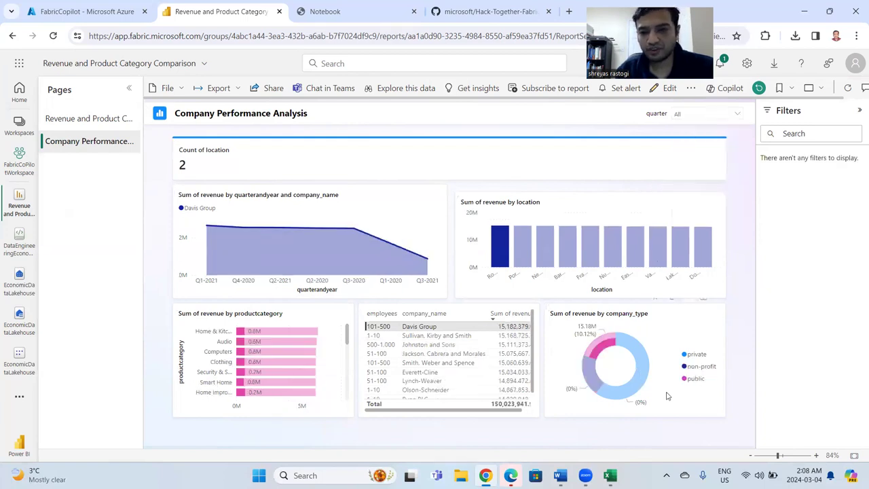
{"action": "mouse_move", "coordinate": [639, 374]}
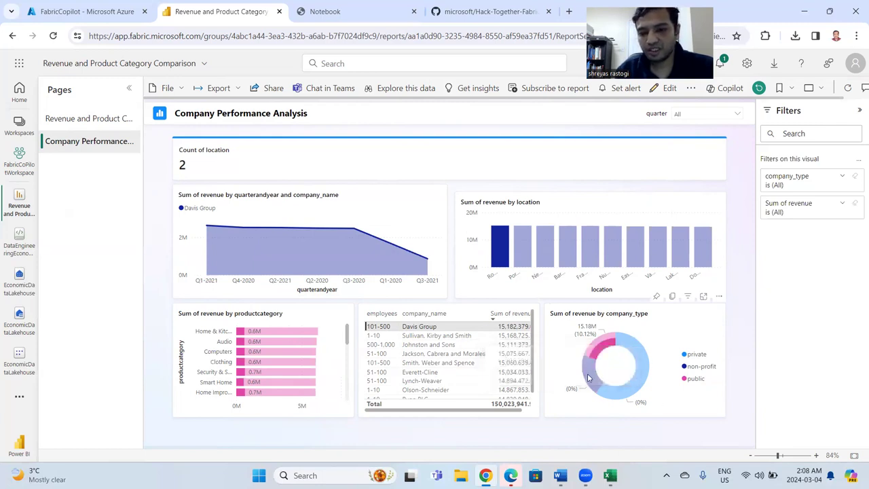
{"action": "mouse_move", "coordinate": [589, 379]}
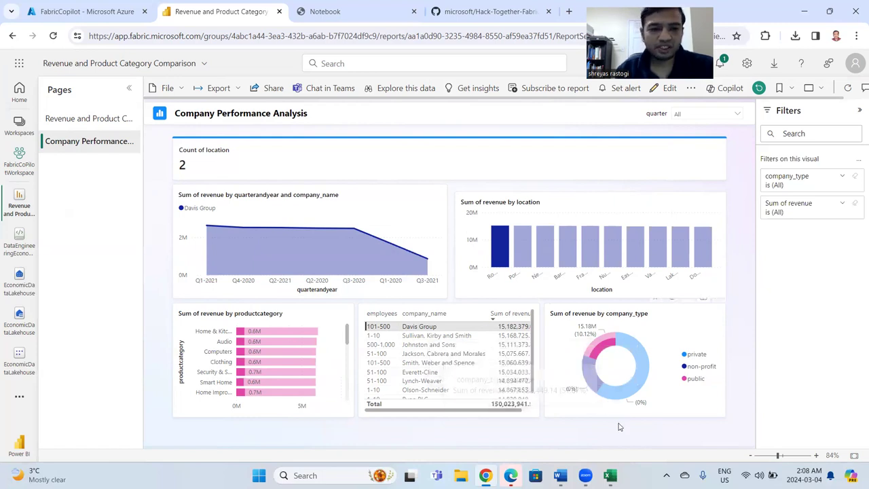
Revisit the Revenue and Product Category Comparison page, then return to FabricCoPilotWorkspace and review its pending source control changes.
{"action": "left_click", "coordinate": [74, 120]}
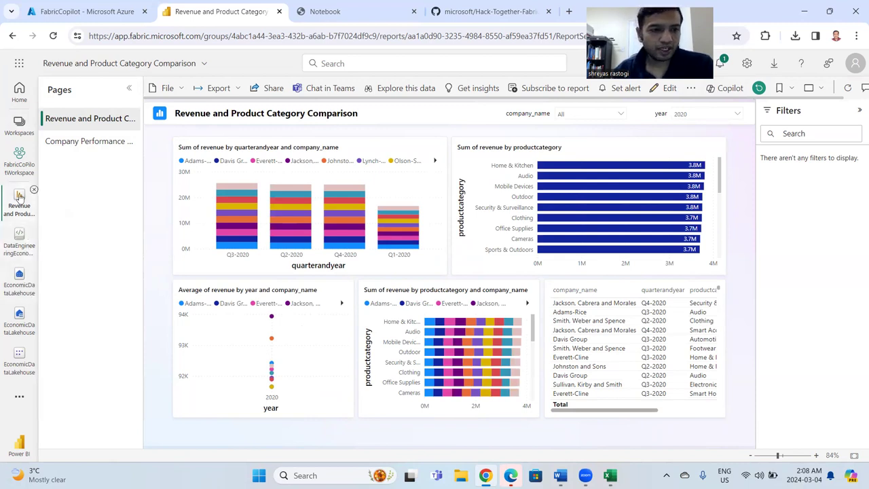
{"action": "left_click", "coordinate": [16, 170]}
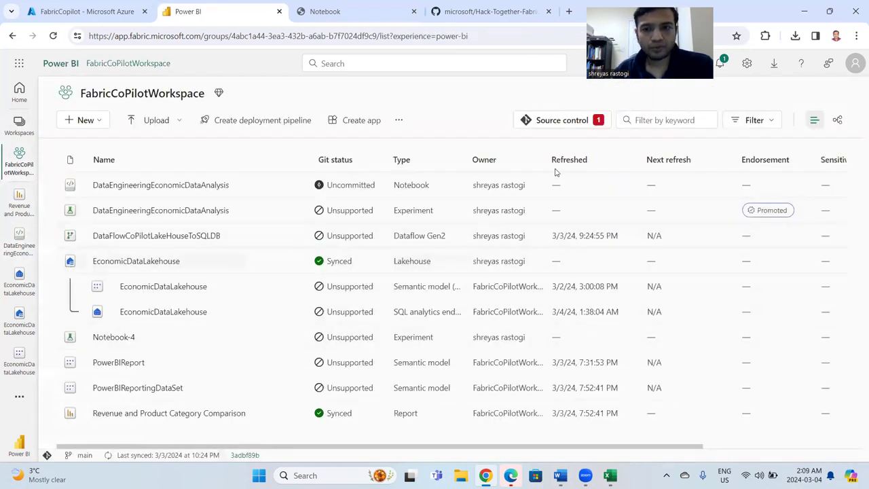
{"action": "left_click", "coordinate": [537, 124]}
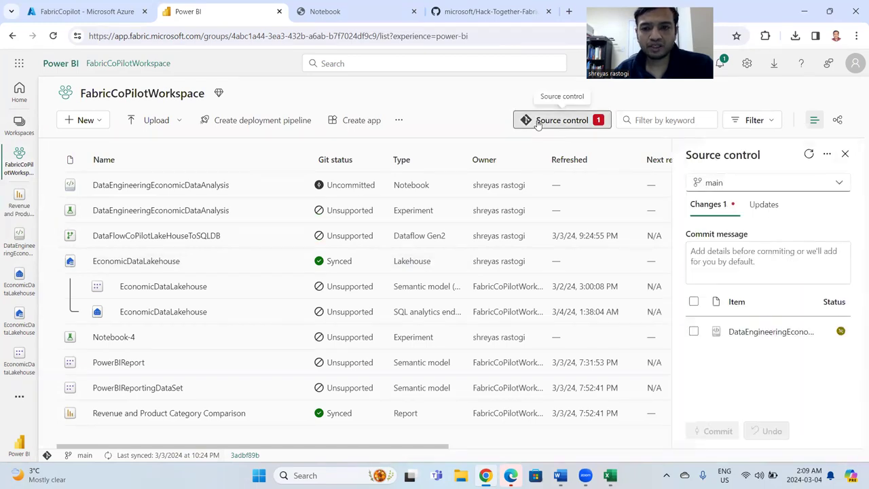
{"action": "left_click", "coordinate": [844, 154]}
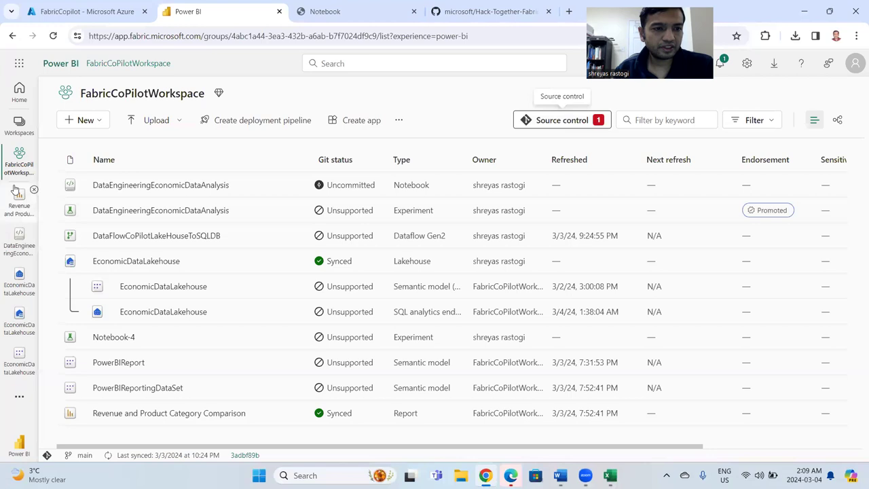
Open the DataFlowCoPilotLakeHouseToSQLDB dataflow and inspect the company_sales_upload query and its SQL Server data destination.
{"action": "left_click", "coordinate": [153, 235]}
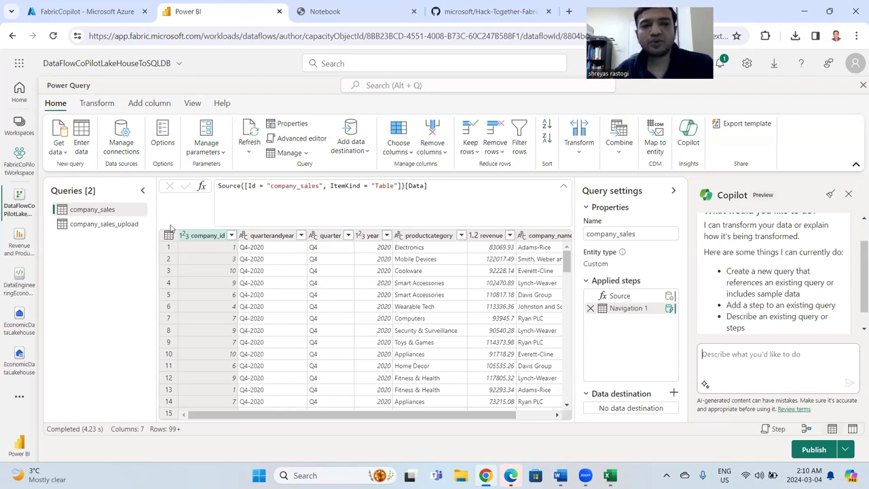
{"action": "left_click", "coordinate": [97, 225]}
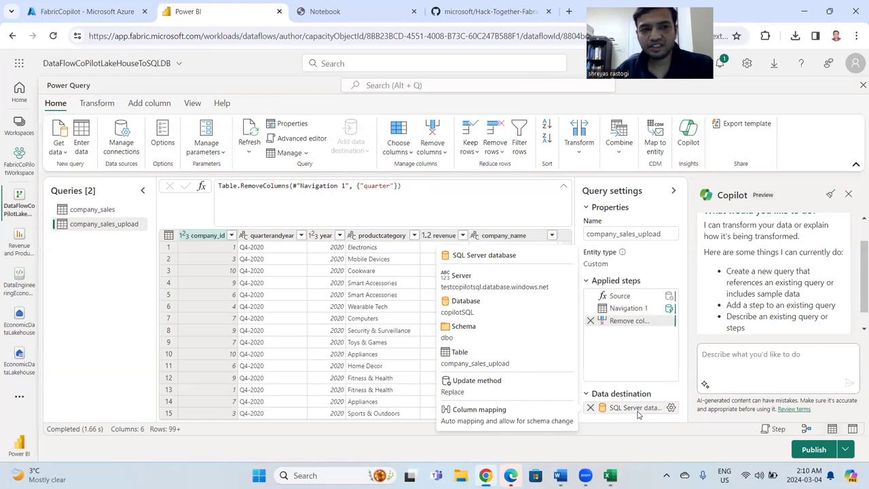
Switch to the Azure portal and open the copilotSQL database from the FabricCopilot resource group to review its overview alongside the dataflow.
{"action": "left_click", "coordinate": [95, 12]}
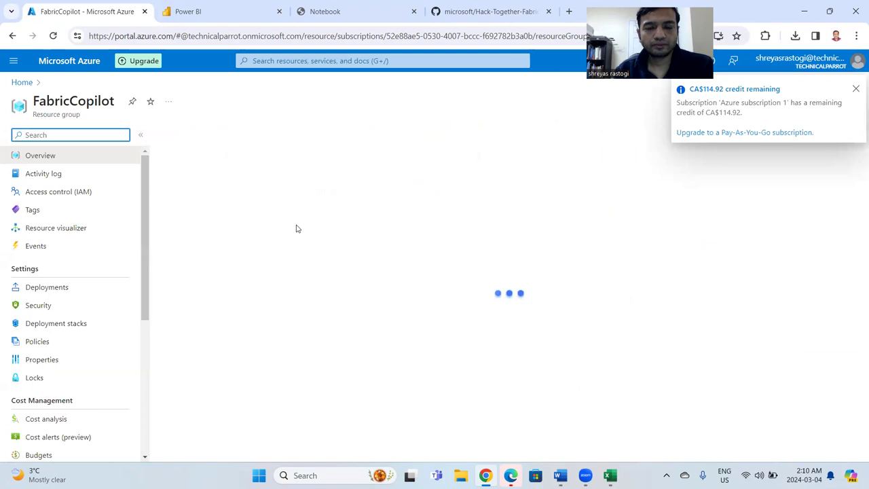
{"action": "left_click", "coordinate": [255, 281]}
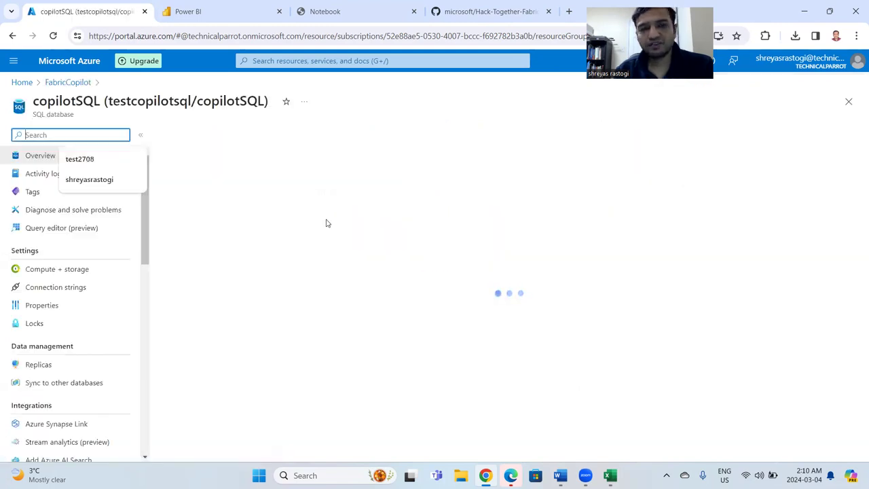
{"action": "left_click", "coordinate": [316, 19]}
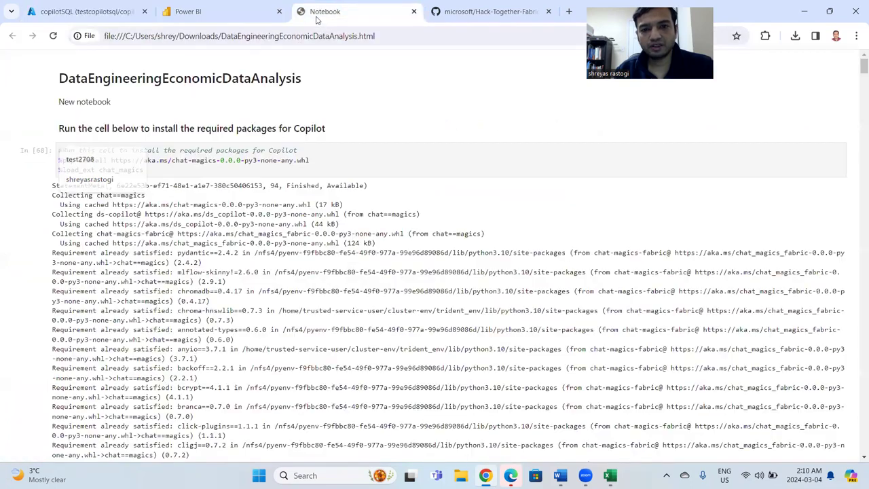
{"action": "key", "text": "ctrl+shift+Tab"}
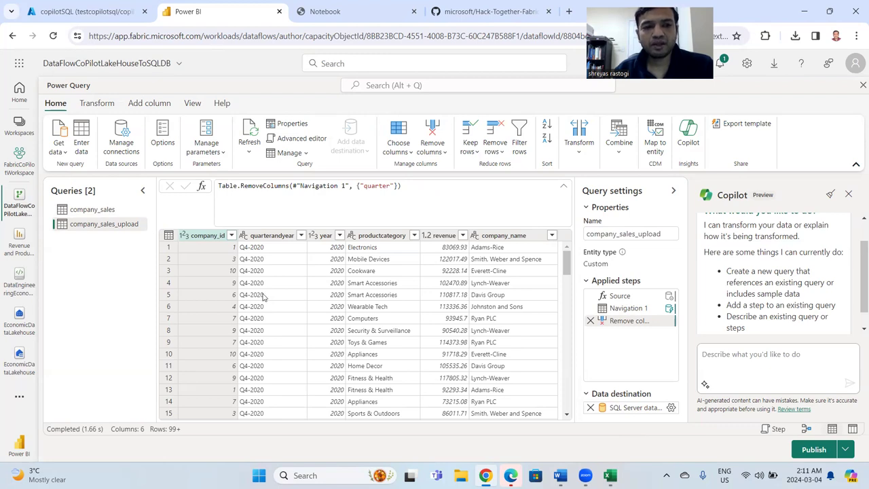
{"action": "left_click", "coordinate": [75, 9]}
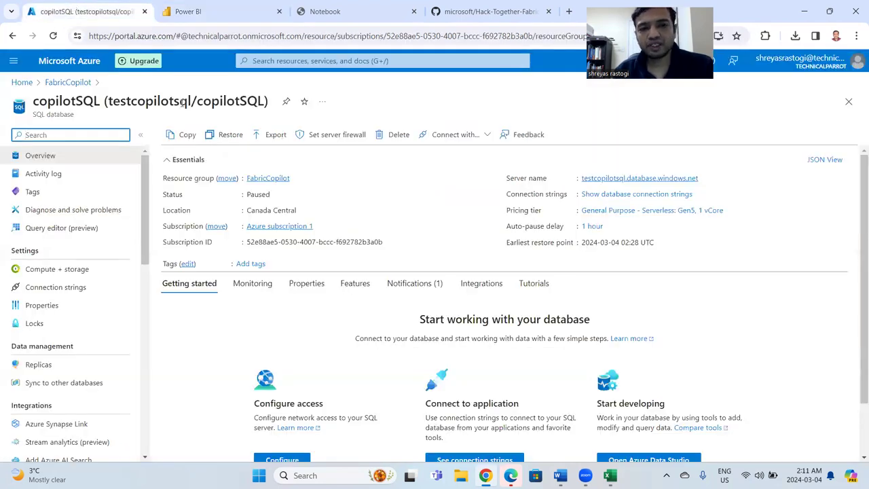
{"action": "left_click", "coordinate": [204, 13]}
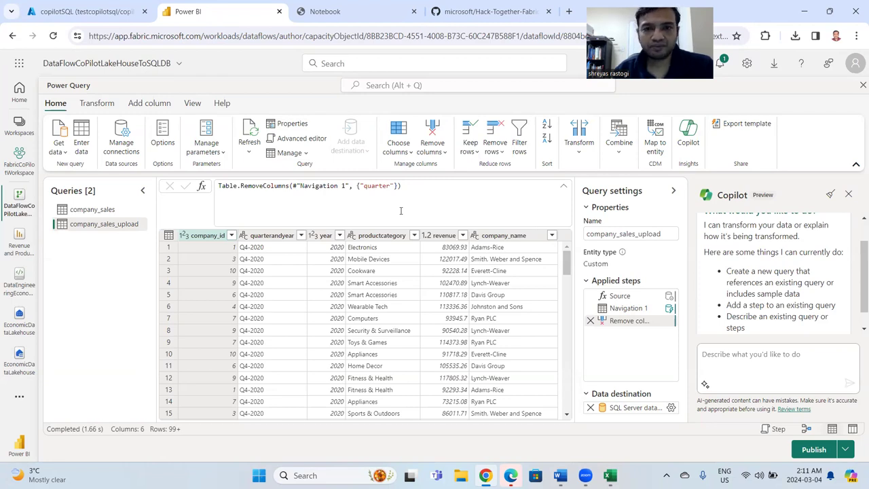
Review the Copilot package installation output and the data privacy section in the exported DataEngineeringEconomicDataAnalysis notebook.
{"action": "left_click", "coordinate": [308, 13]}
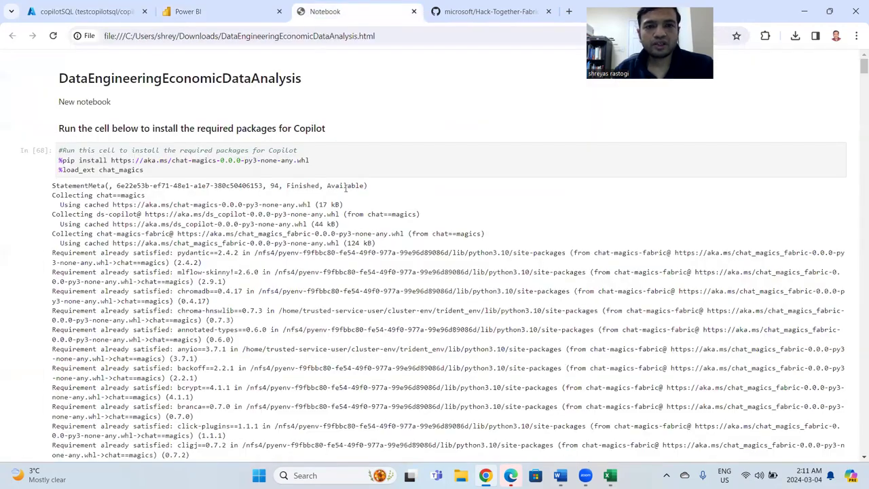
{"action": "scroll", "coordinate": [345, 188], "scroll_direction": "down", "scroll_amount": 5}
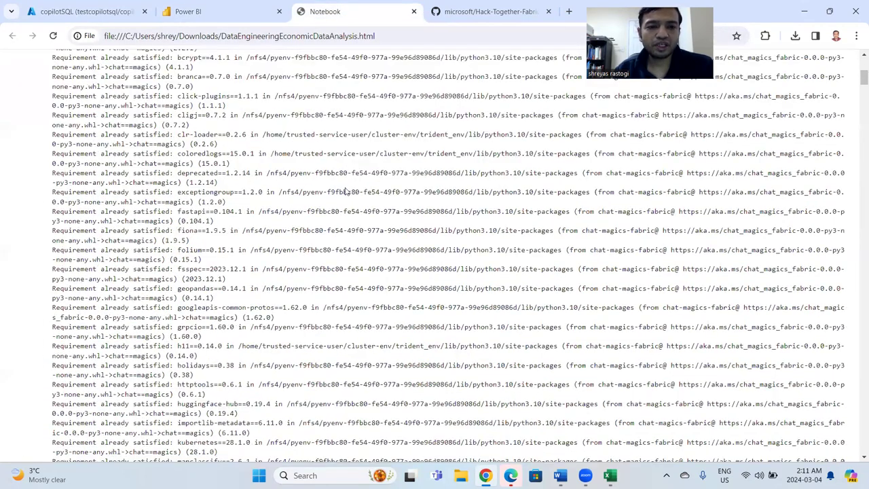
{"action": "scroll", "coordinate": [346, 188], "scroll_direction": "down", "scroll_amount": 5}
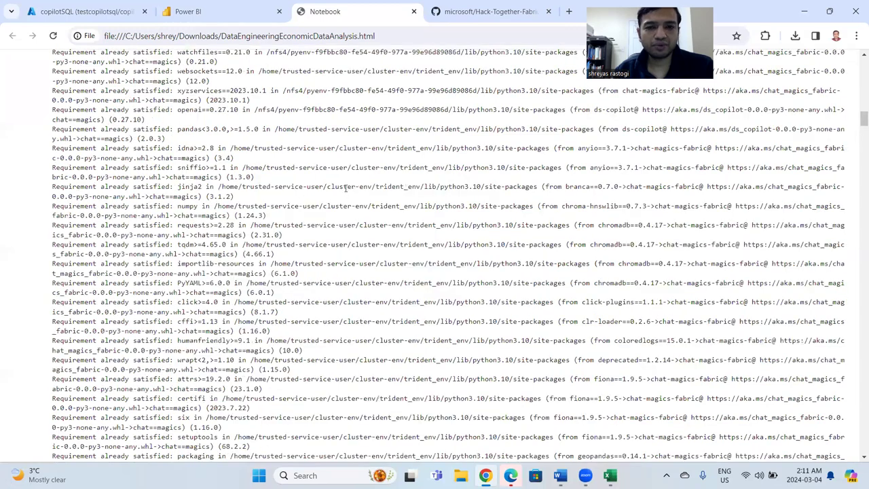
{"action": "scroll", "coordinate": [345, 172], "scroll_direction": "down", "scroll_amount": 10}
{"action": "scroll", "coordinate": [346, 172], "scroll_direction": "up", "scroll_amount": 2}
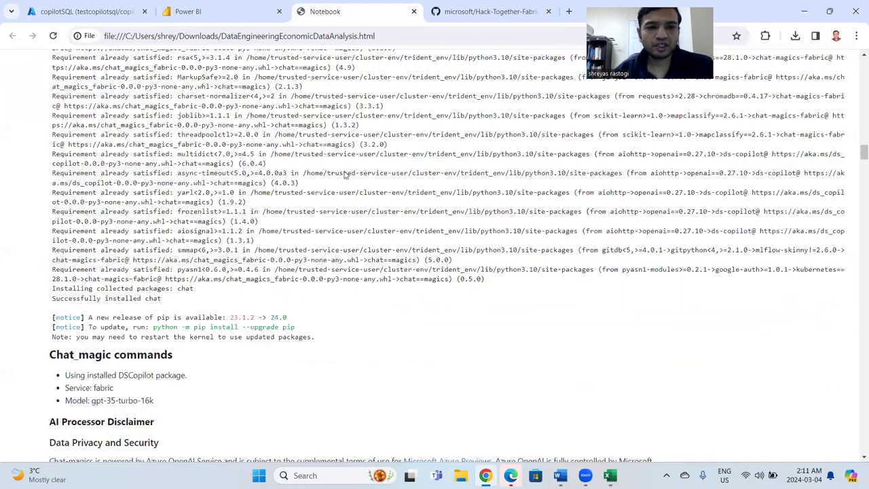
{"action": "scroll", "coordinate": [346, 172], "scroll_direction": "up", "scroll_amount": 5}
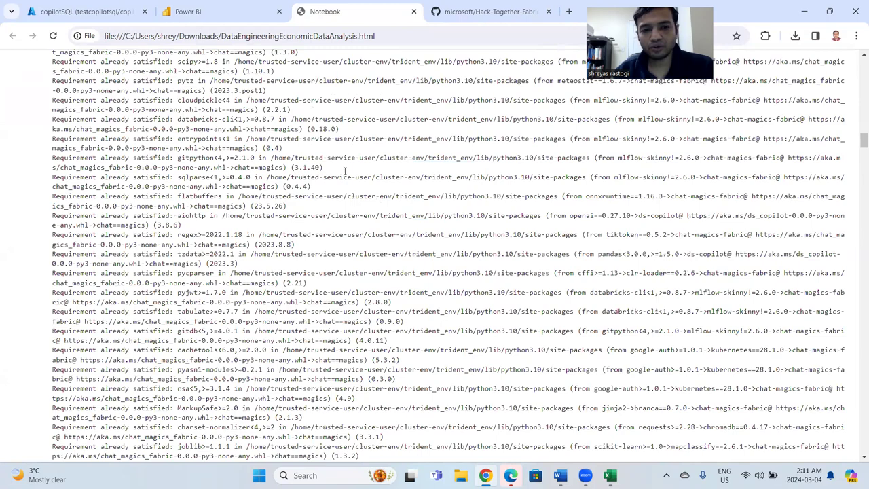
{"action": "scroll", "coordinate": [344, 171], "scroll_direction": "down", "scroll_amount": 20}
{"action": "scroll", "coordinate": [345, 173], "scroll_direction": "down", "scroll_amount": 20}
{"action": "scroll", "coordinate": [345, 171], "scroll_direction": "down", "scroll_amount": 20}
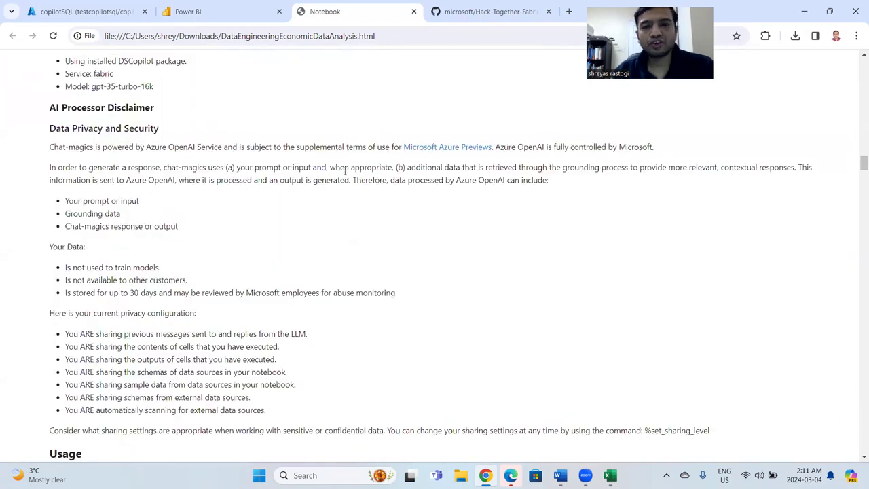
{"action": "scroll", "coordinate": [344, 171], "scroll_direction": "up", "scroll_amount": 20}
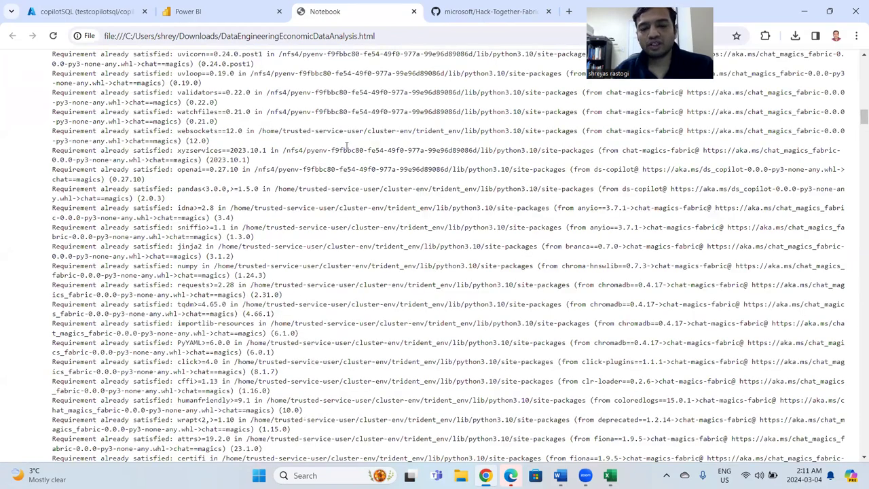
{"action": "scroll", "coordinate": [356, 113], "scroll_direction": "up", "scroll_amount": 10}
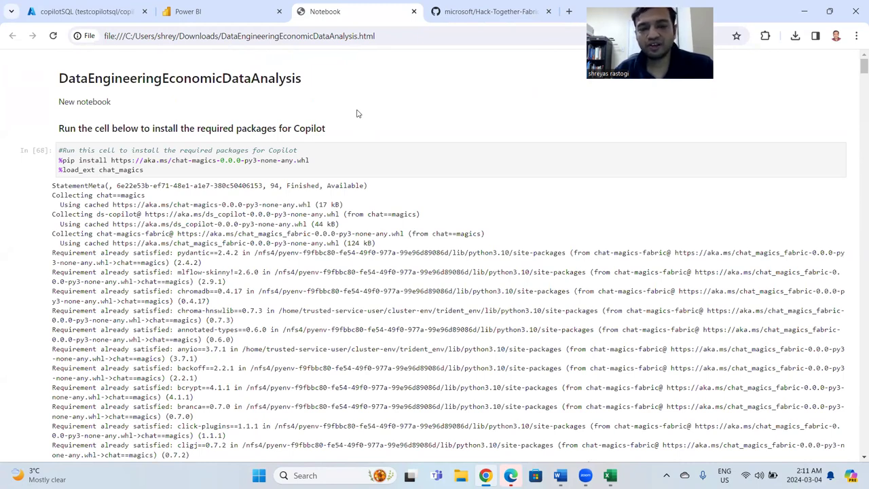
Return to Power BI and close the DataFlowCoPilotLakeHouseToSQLDB dataflow, confirming the exit, to get back to the workspace.
{"action": "left_click", "coordinate": [211, 13]}
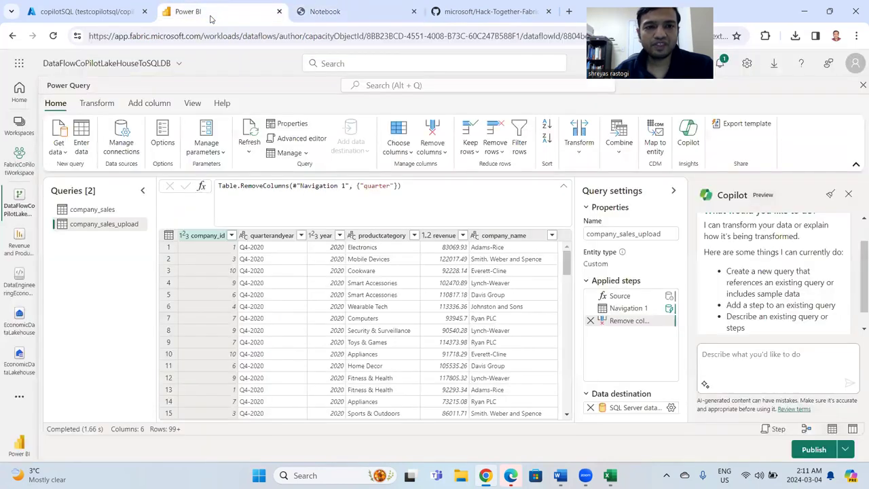
{"action": "left_click", "coordinate": [13, 168]}
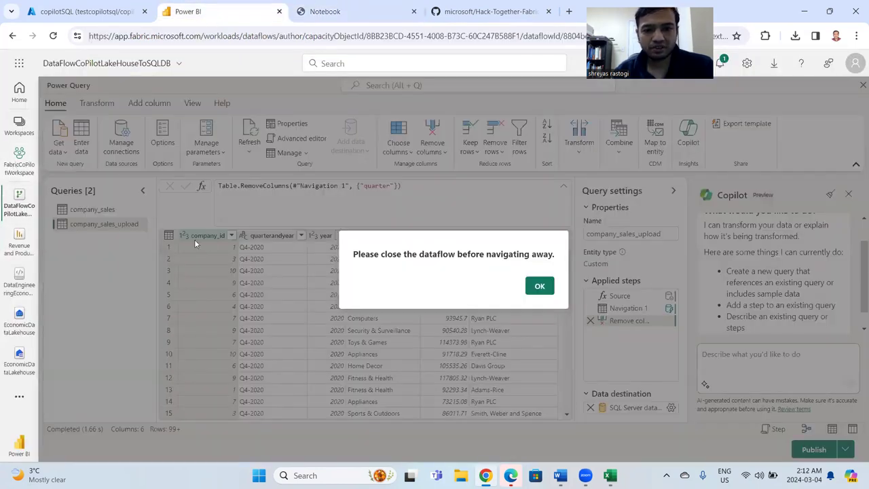
{"action": "left_click", "coordinate": [540, 286]}
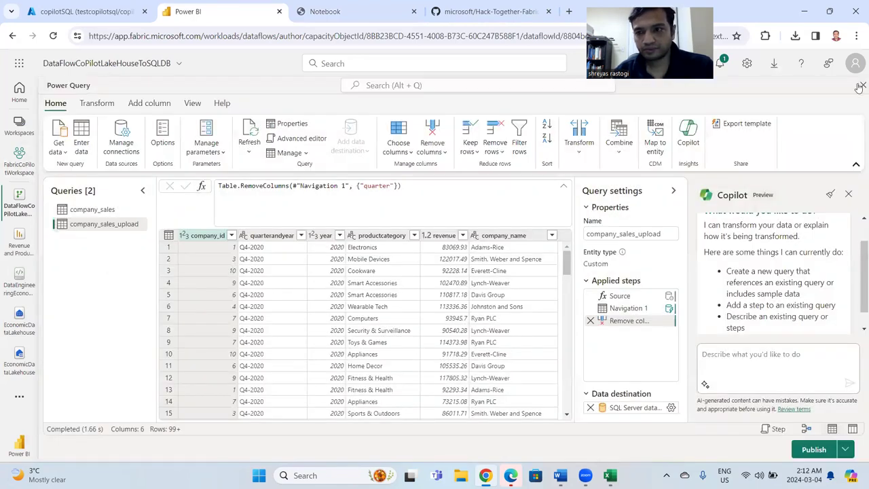
{"action": "left_click", "coordinate": [861, 85]}
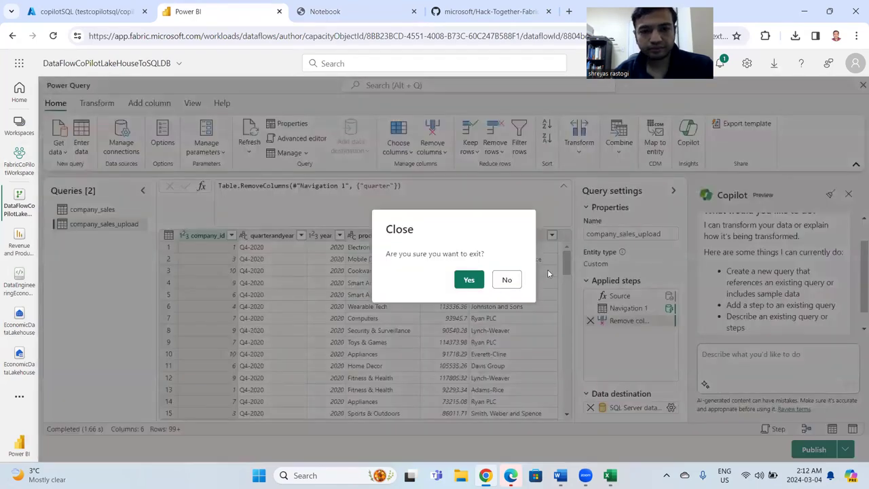
{"action": "left_click", "coordinate": [475, 285]}
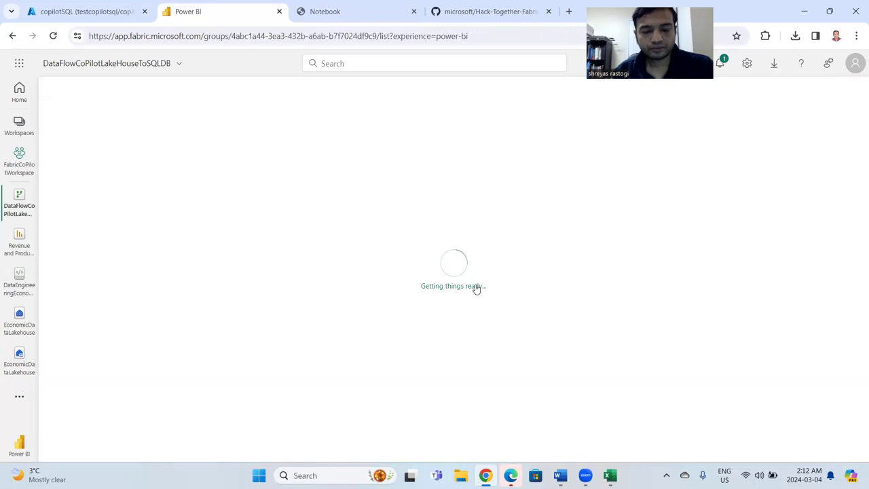